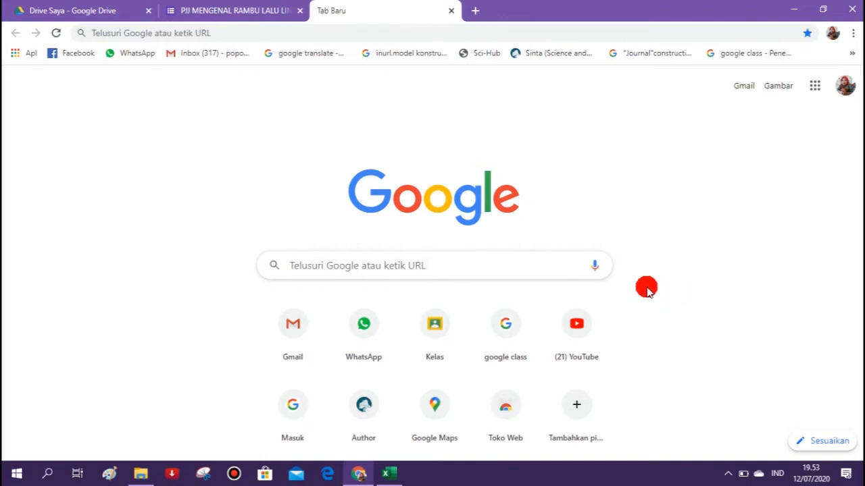
Open Google Drive and create a new blank Google Form in My Drive.
left_click(813, 88)
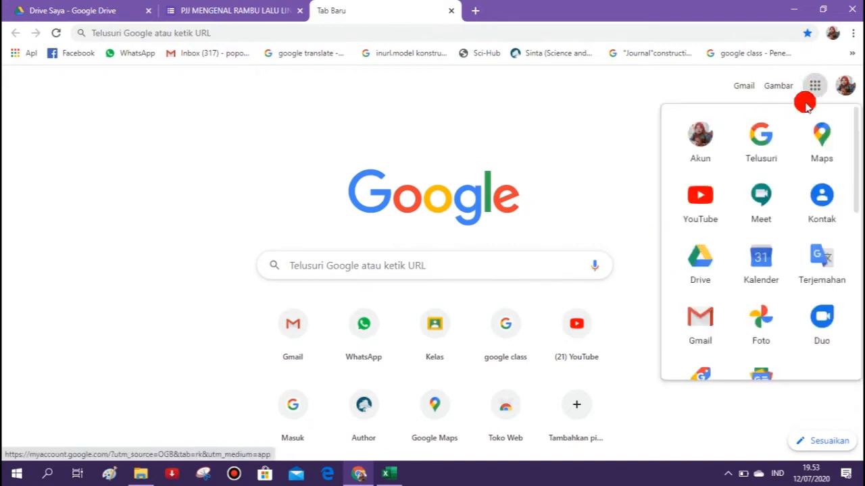
left_click(702, 250)
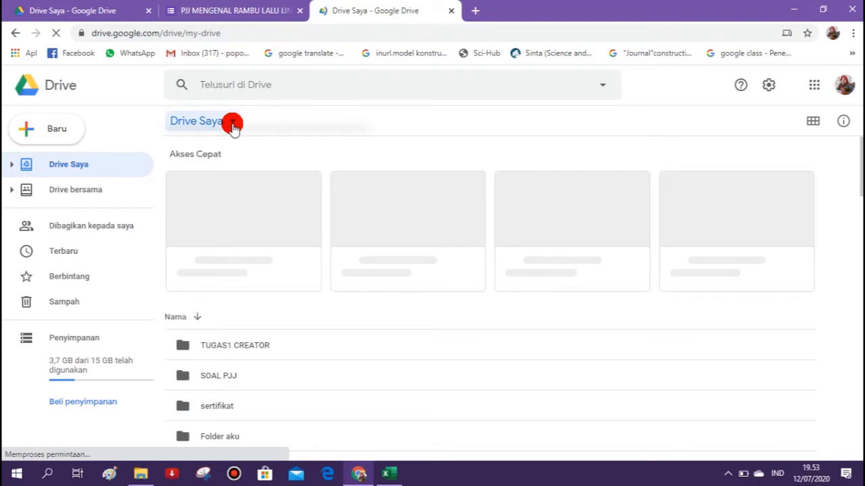
left_click(231, 124)
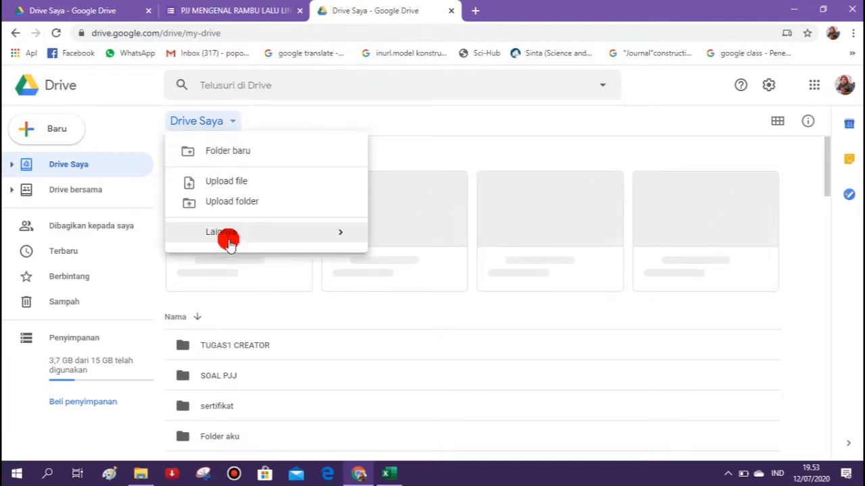
mouse_move(352, 236)
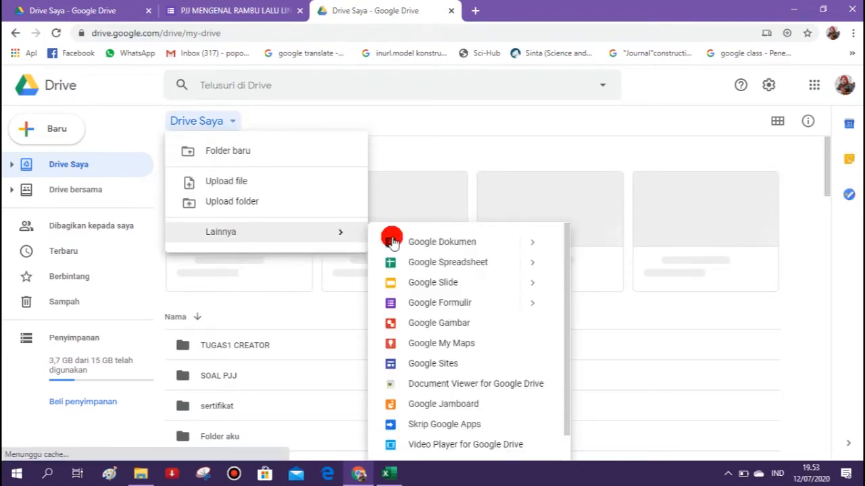
left_click(473, 304)
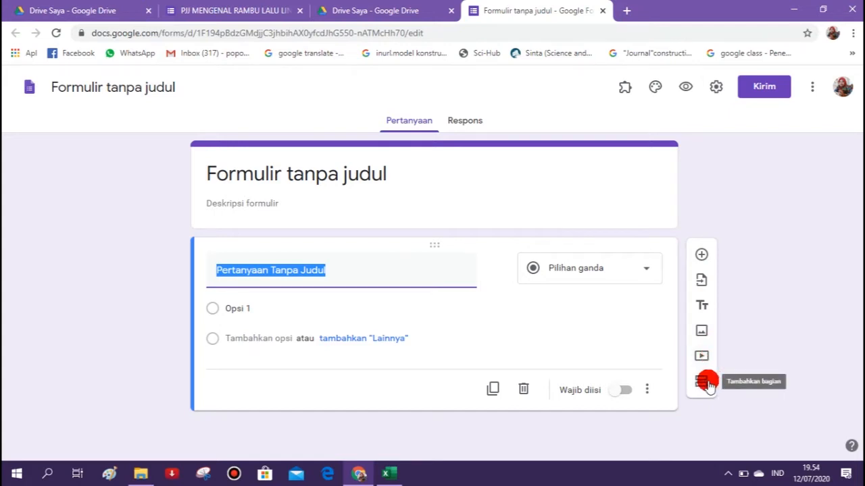
Title the form "PEMBELAJARAN JARAK JAUH (PJJ)".
left_click(422, 174)
type("PEMB")
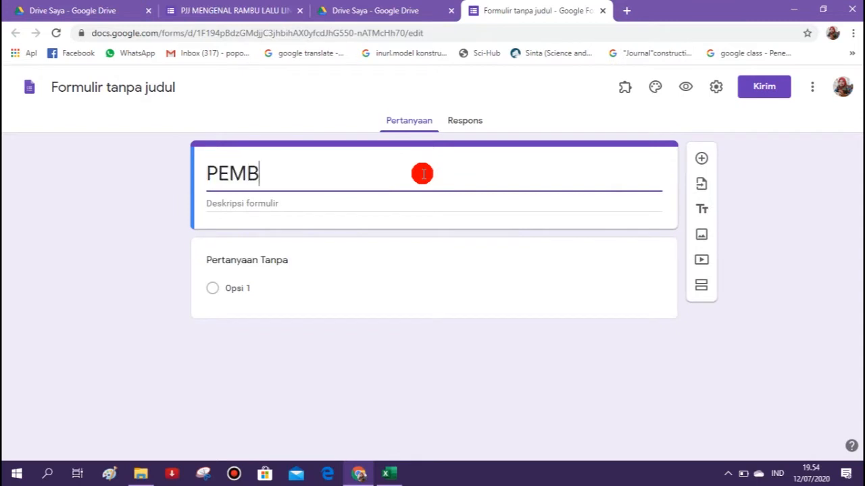
type("ELAJARAN JARAK J")
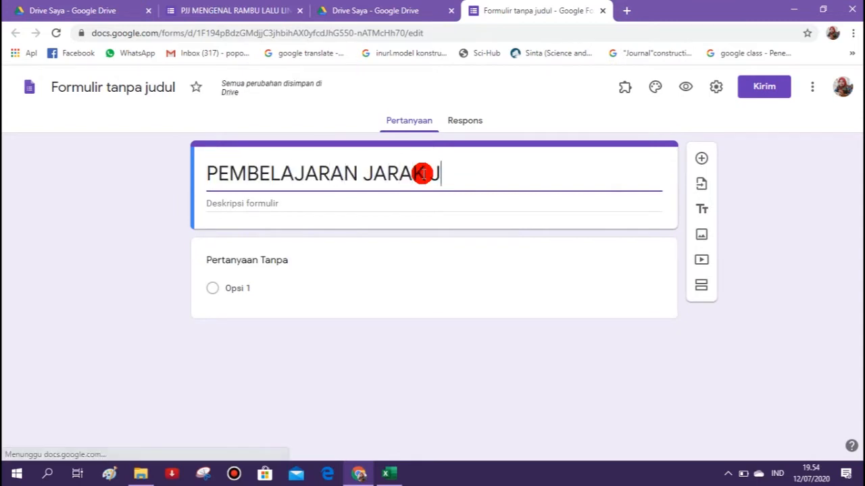
type("AUH (PJJ)")
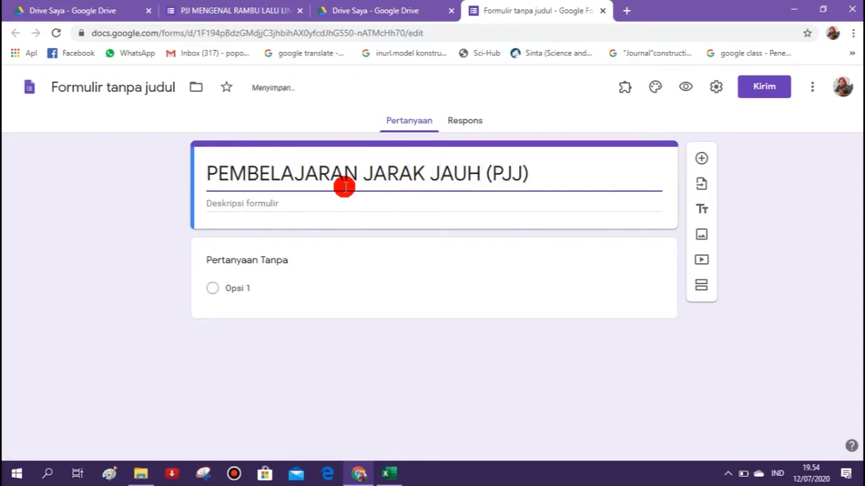
Enter the form description "UNTUK KELAS 3 TEMA 8 ST 3 PB 1 MUATAN PELAJARAN BAHASA INDONESIA".
left_click(257, 200)
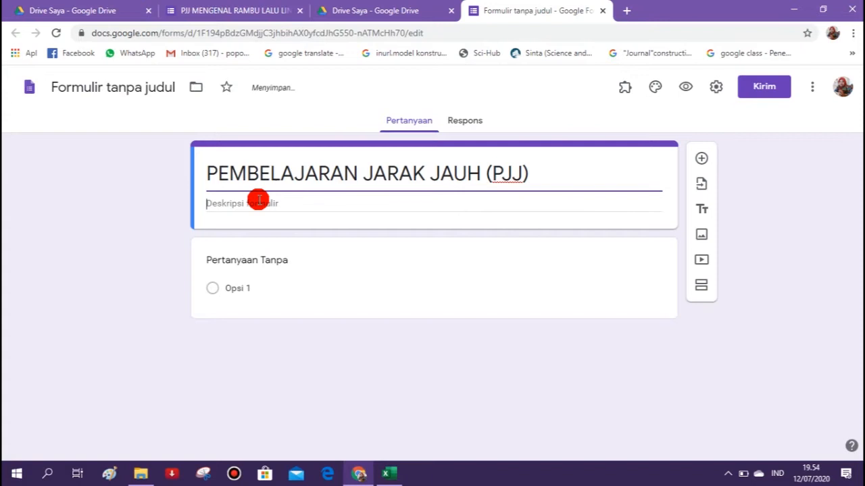
left_click(259, 200)
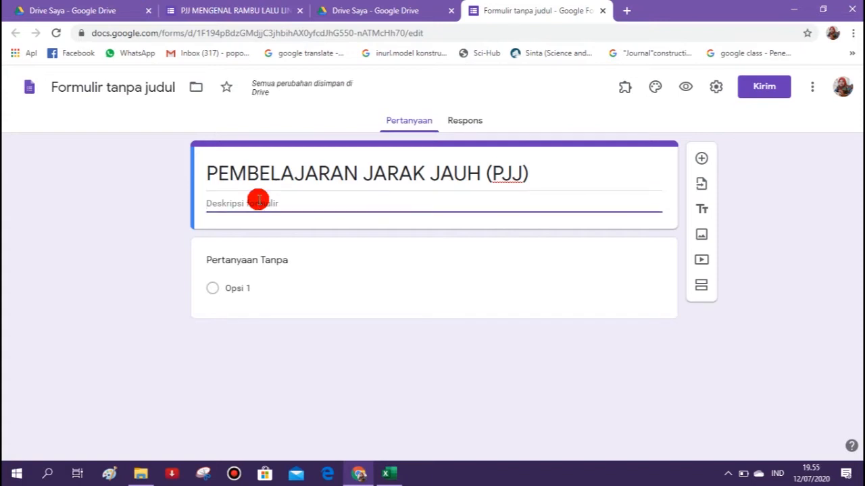
type("UNTUK KELAS 3 TEMA 8 ST 3 PB 1")
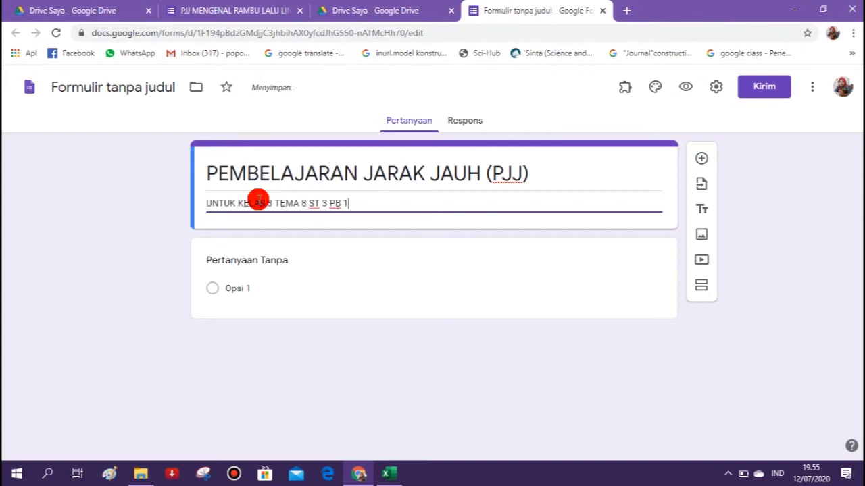
type(" MUATAN PELAJARA BAHASA INDONESIA")
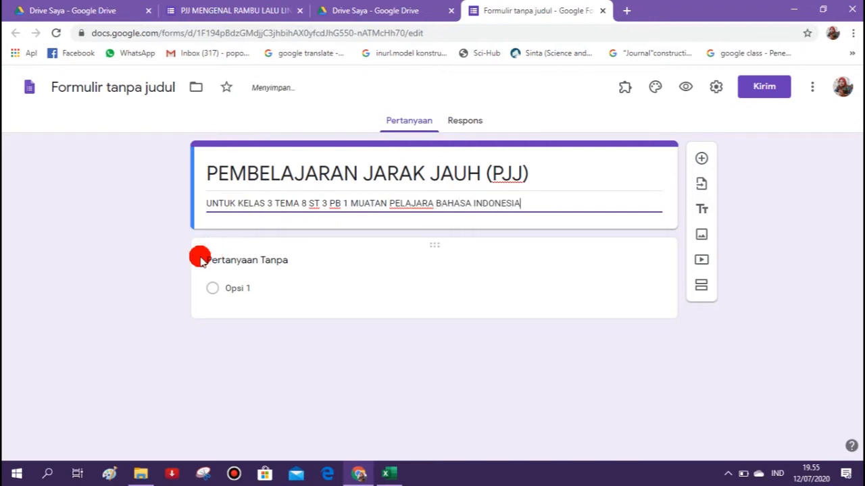
left_click(433, 204)
type("N")
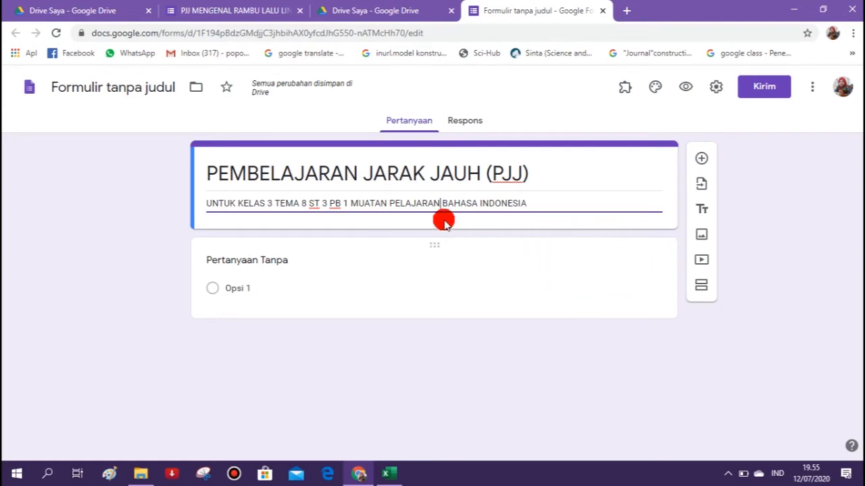
Add a second section below the form header and title it "MENGENAL RAMBU LINTAS".
left_click(706, 287)
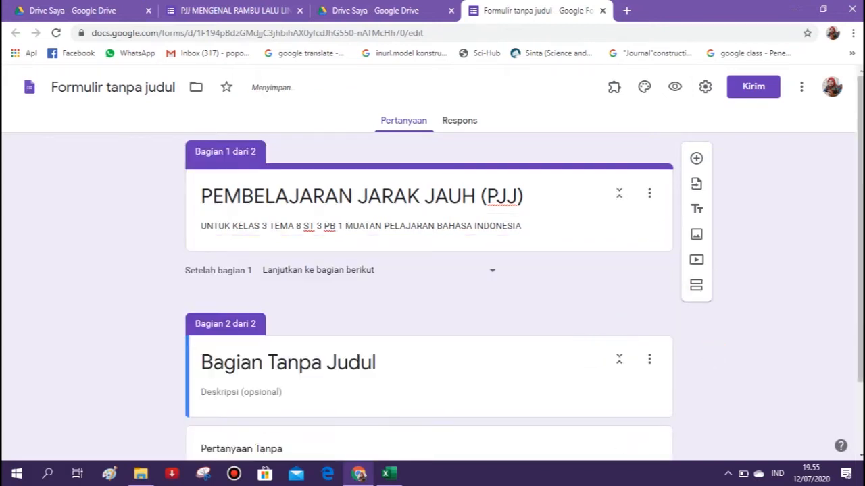
scroll(856, 454, "down", 1)
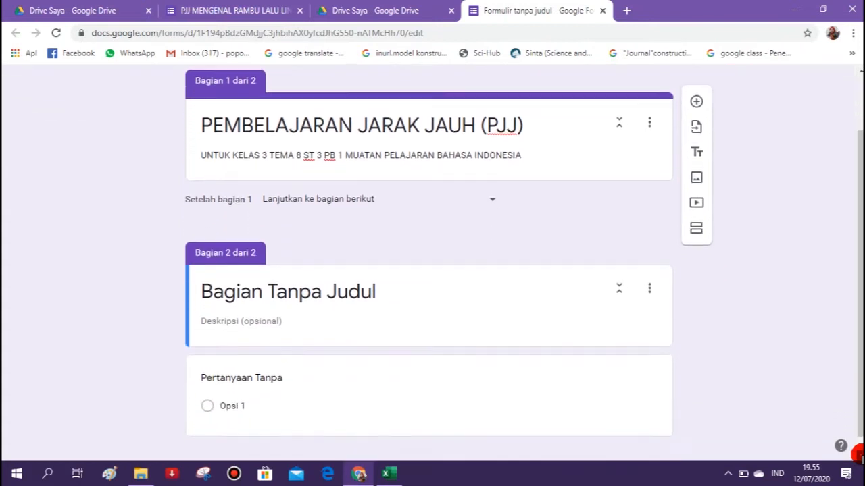
left_click(369, 272)
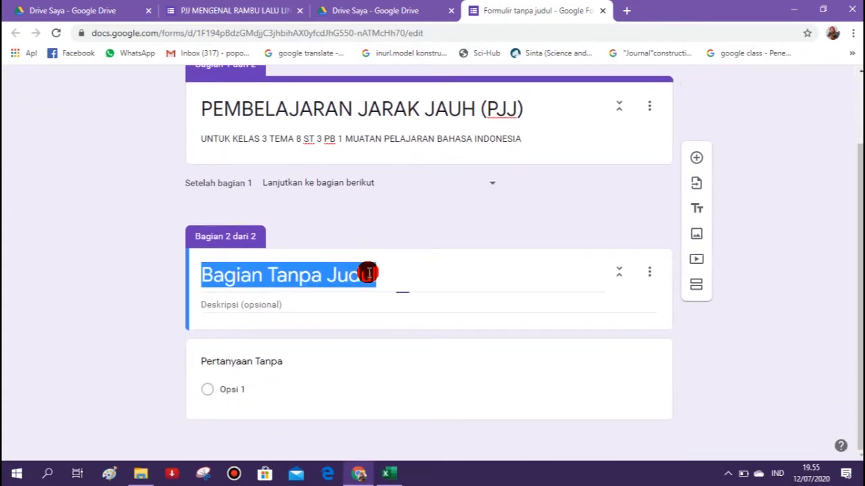
type("MENGENAL RAMBU LINTAS")
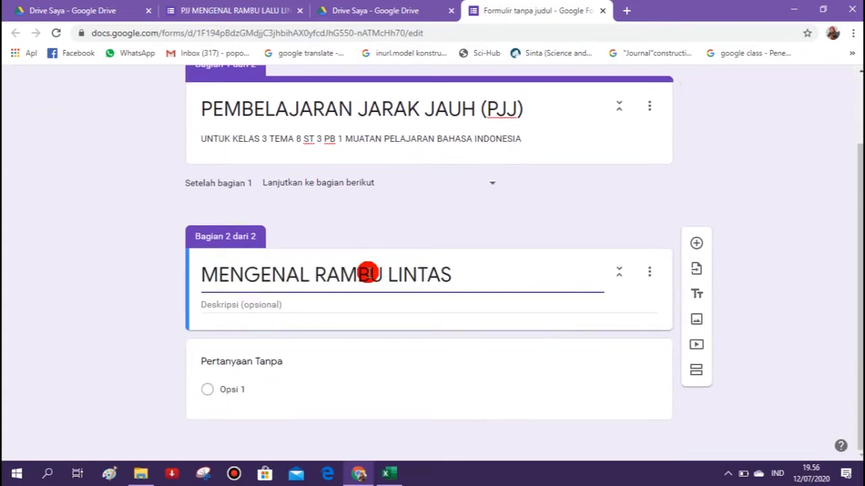
Paste the copied welcome text with the four-point "Sistematika PJJ" list into the second section's description.
left_click(301, 305)
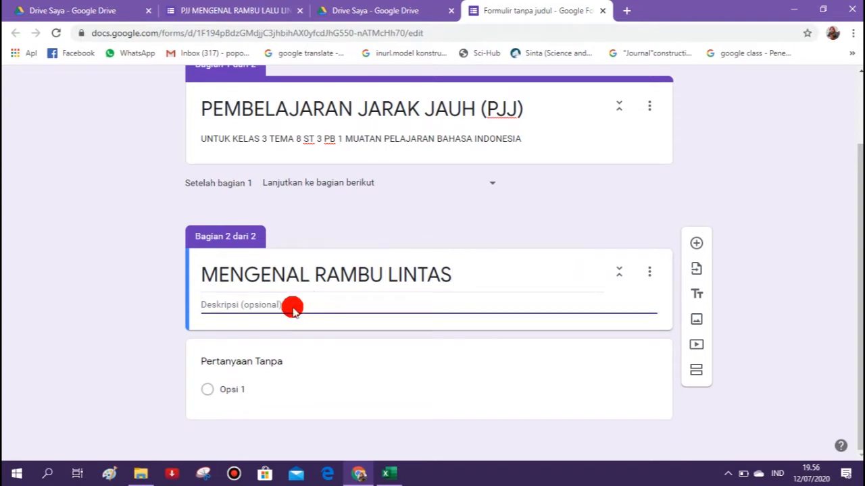
right_click(291, 307)
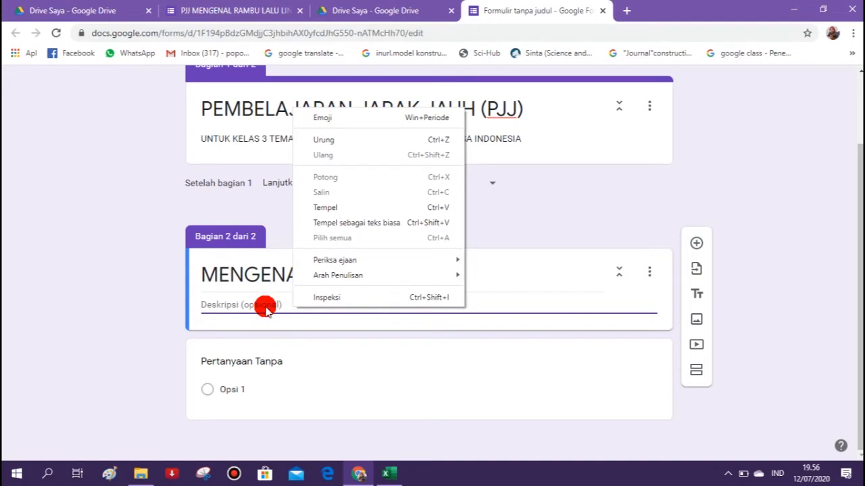
left_click(334, 207)
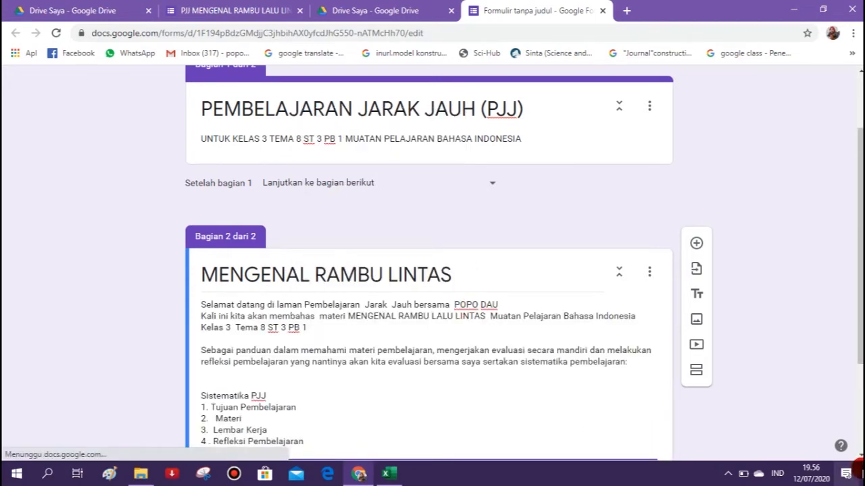
Add a multiple-choice question "KELAS" to the second section with the options "3 A" and "3B".
left_click(859, 455)
left_click(859, 455)
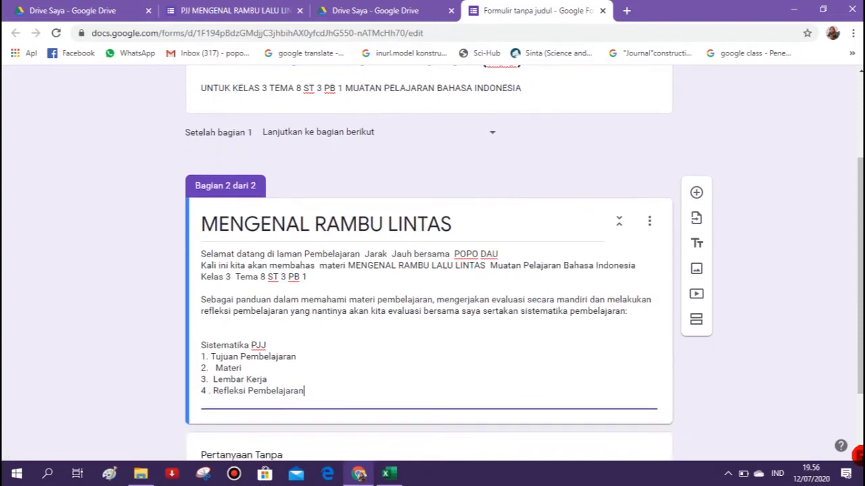
left_click(860, 456)
left_click(860, 455)
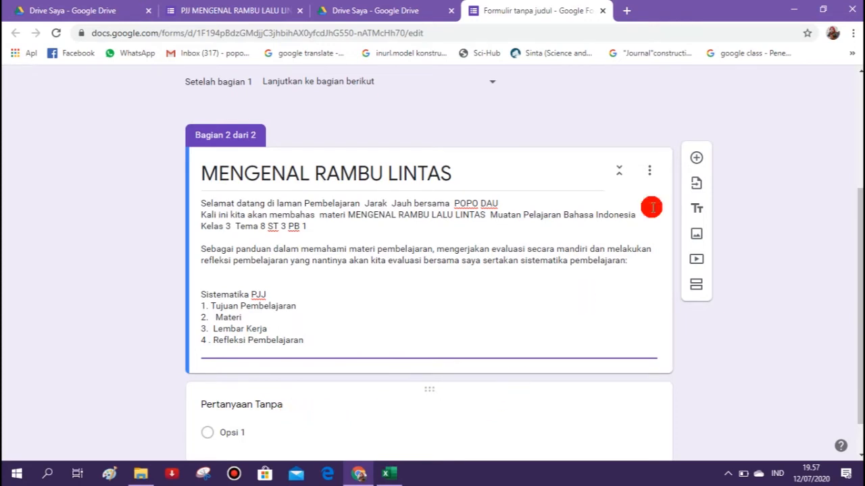
left_click(696, 161)
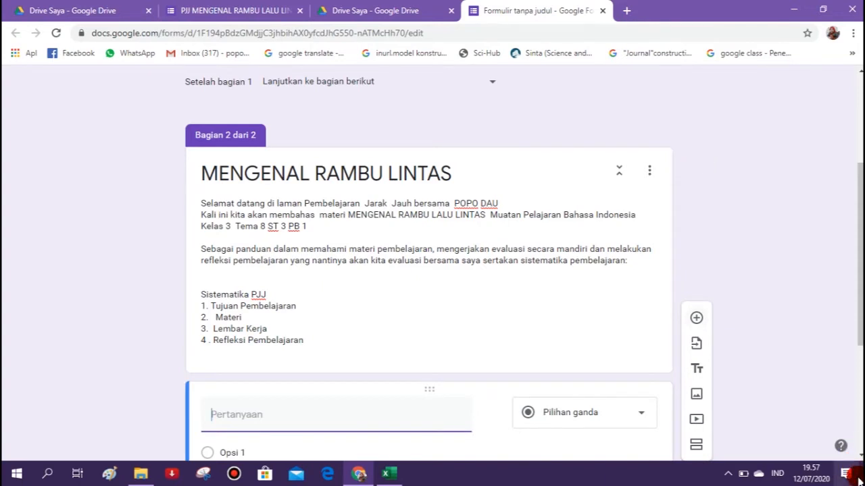
left_click(859, 457)
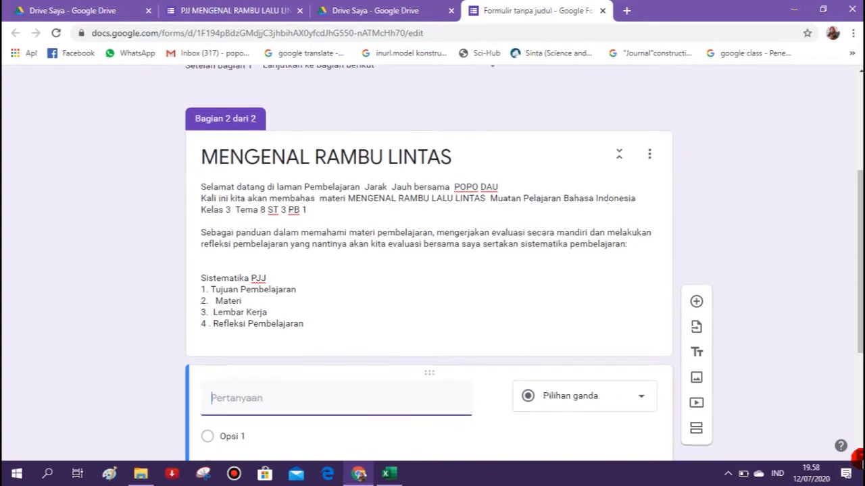
left_click(860, 458)
left_click(860, 457)
left_click(860, 458)
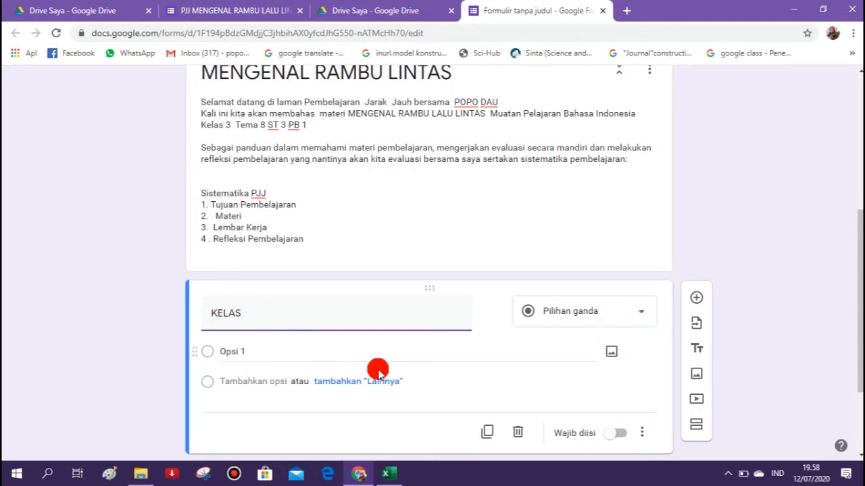
left_click(254, 352)
type("3 A")
key("Return")
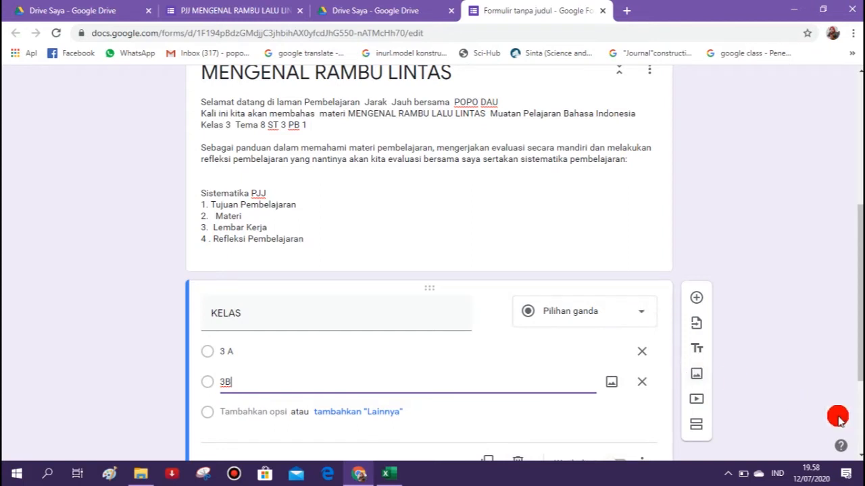
Make the "KELAS" question required.
scroll(523, 263, "down", 2)
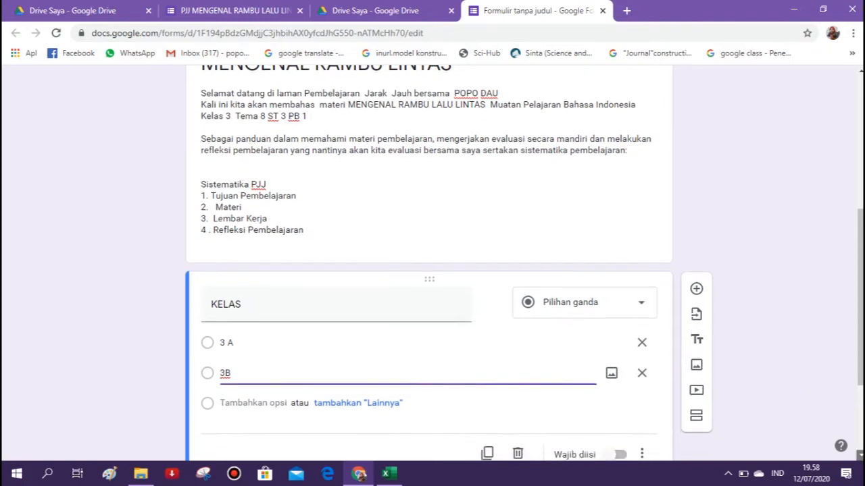
scroll(608, 351, "down", 1)
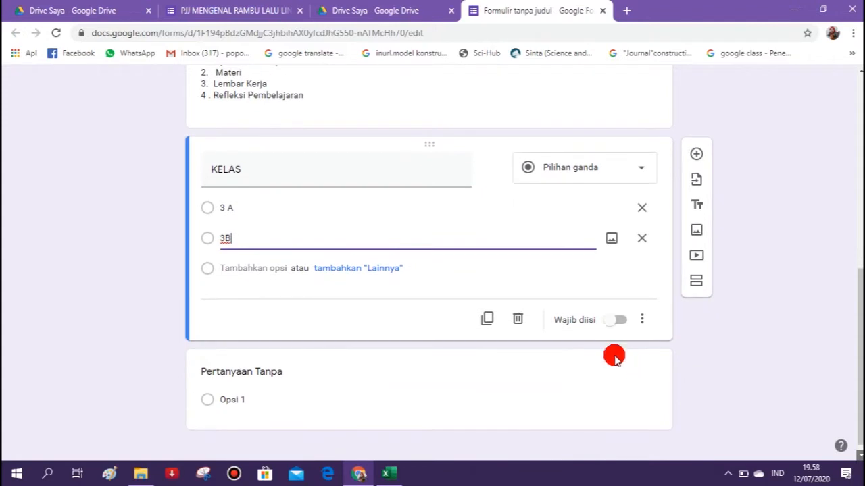
left_click(612, 323)
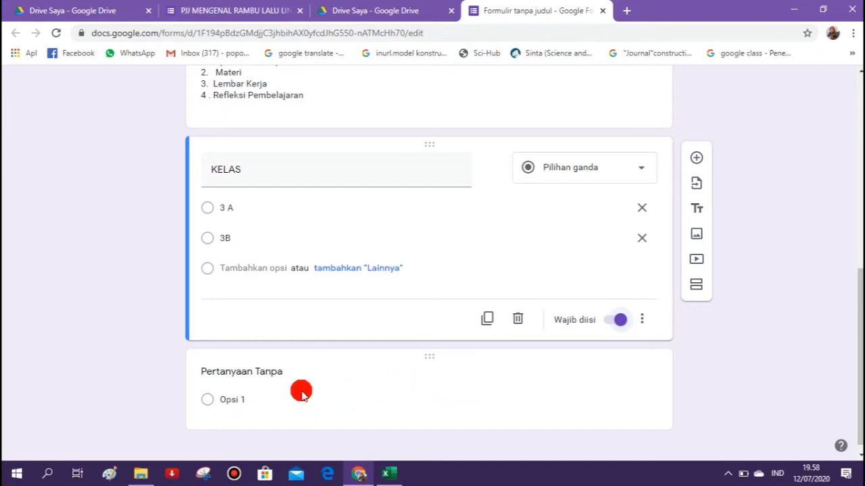
Add a third section after the "KELAS" question and title it "KELAS 3A".
left_click(697, 285)
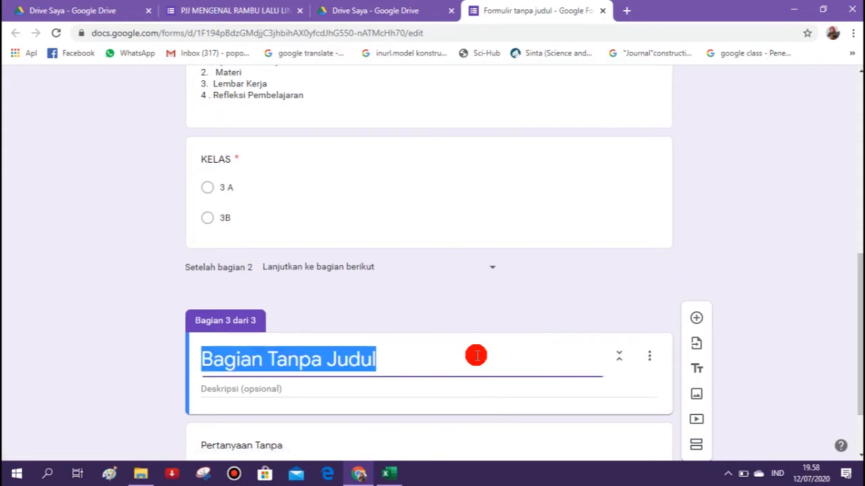
type("KELAS 3A")
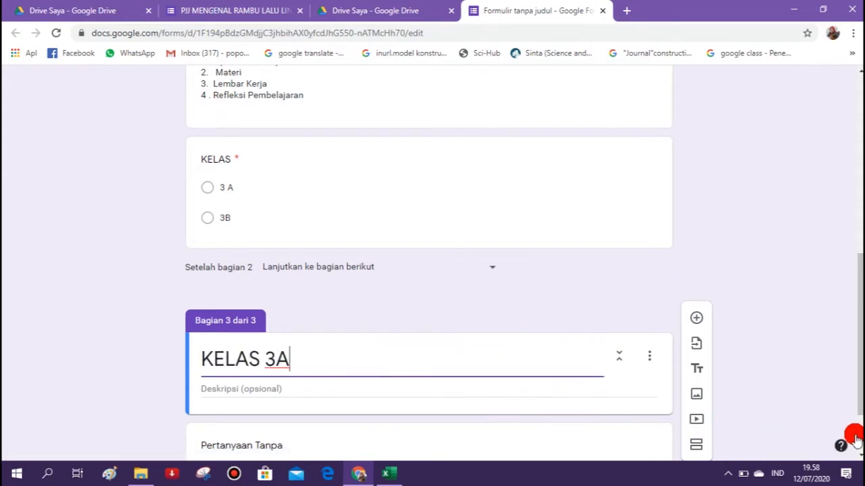
Add a short-answer question "NAMA SISWA" to the "KELAS 3A" section.
scroll(859, 454, "down", 1)
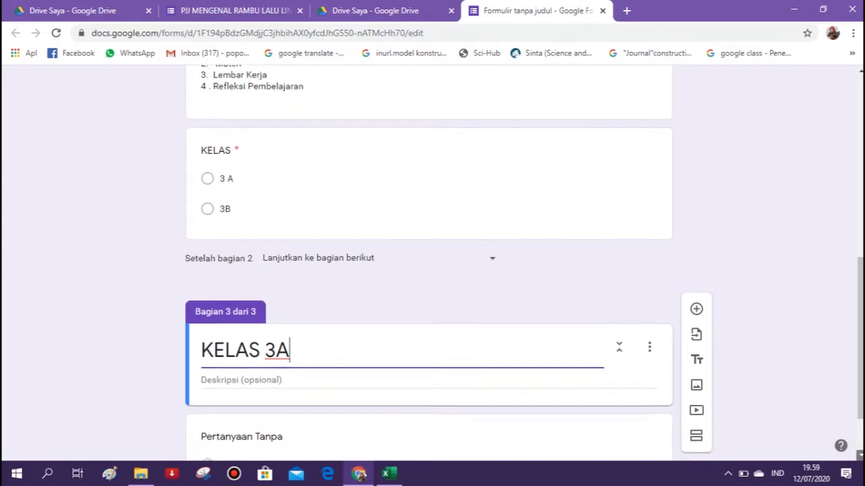
left_click(859, 455)
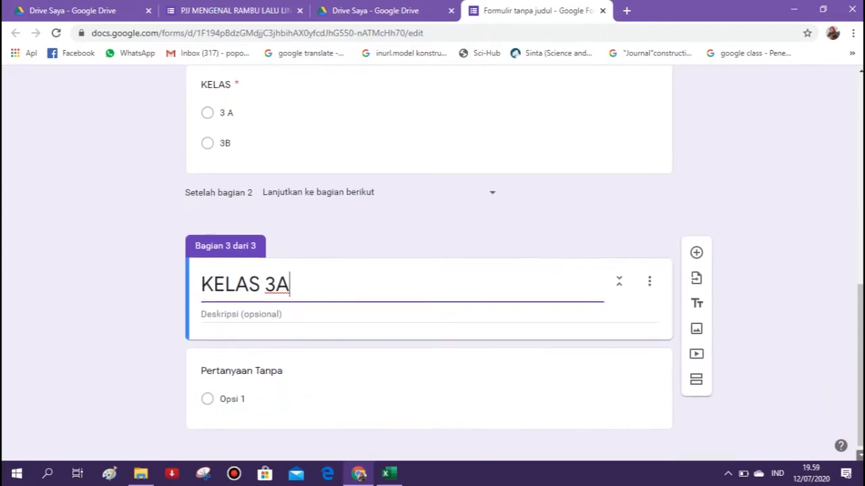
left_click(703, 245)
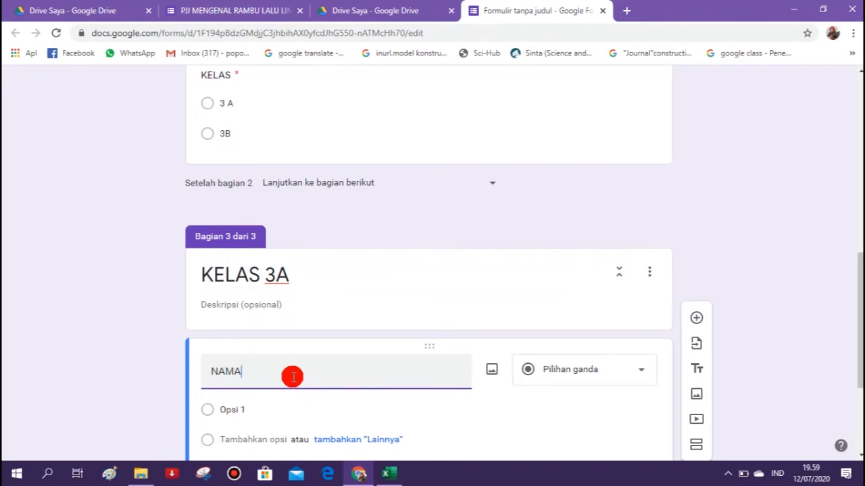
type("NAMA SISWA")
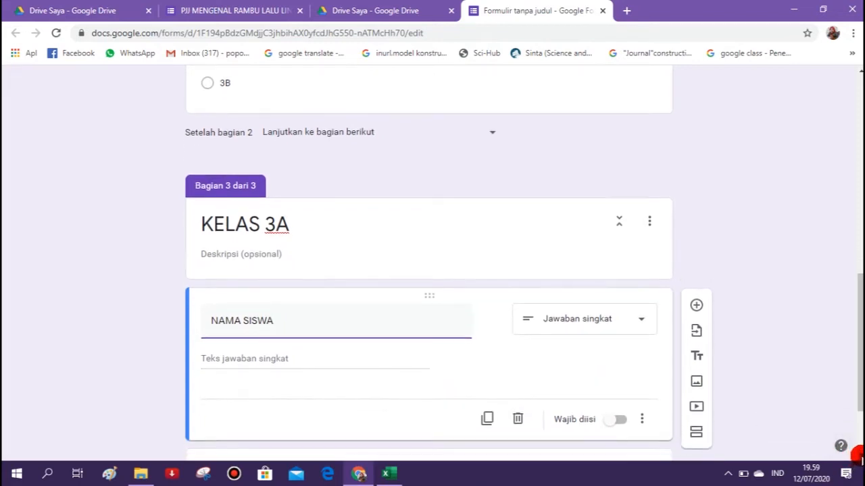
Change the "NAMA SISWA" question in the "KELAS 3A" section to a drop-down.
left_click(642, 323)
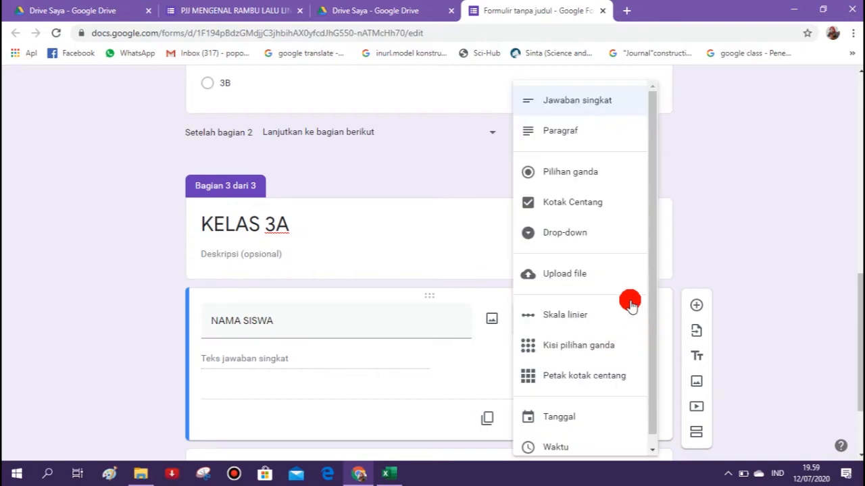
left_click(613, 241)
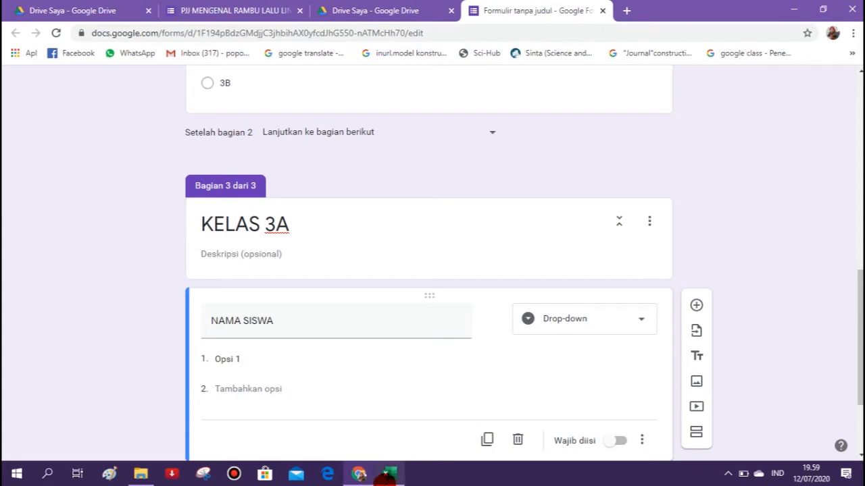
Switch to the Excel workbook and copy the class 3A student list on Sheet2, cells B2 to C25.
left_click(389, 474)
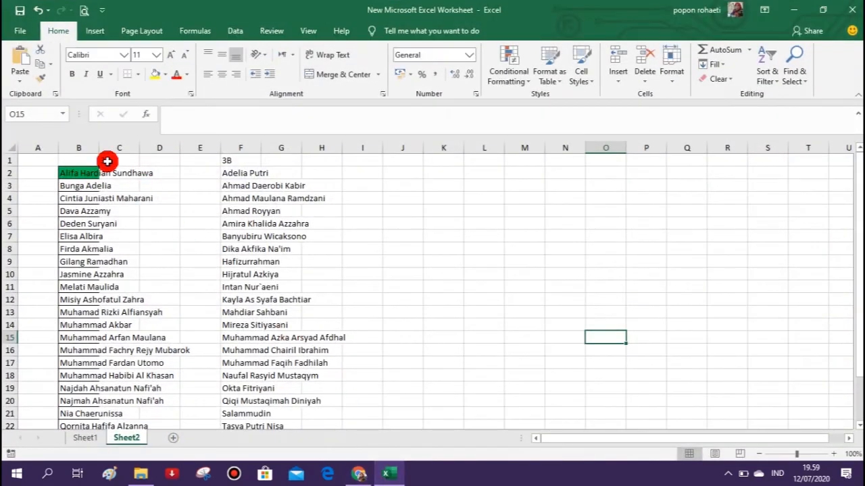
left_click(71, 173)
key("shift+Right")
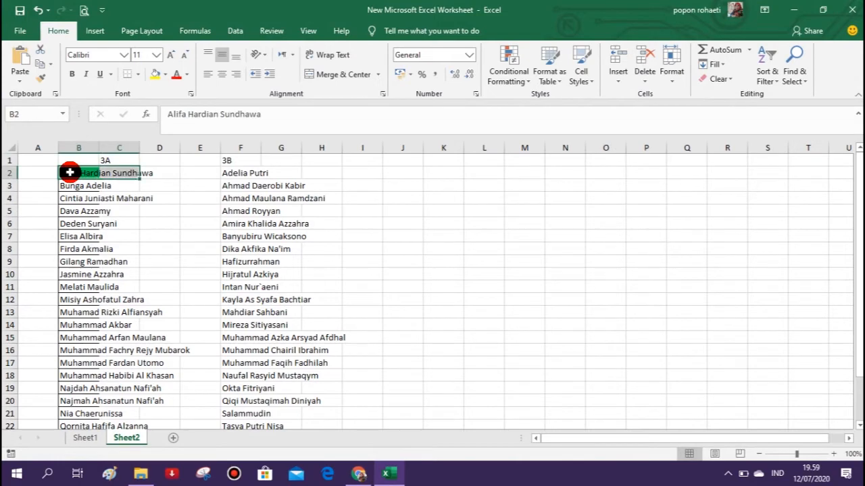
key("shift+Down")
key("shift+Down")
key("shift+Down")
key("shift+Down")
key("shift+Down")
key("shift+Down")
key("shift+Down")
key("shift+Down")
key("shift+Down")
key("shift+Down")
key("shift+Down")
key("shift+Down")
key("shift+Down")
key("shift+Down")
key("shift+Down")
key("shift+Down")
key("shift+Down")
key("shift+Down")
key("shift+Down")
key("shift+Down")
key("shift+Down")
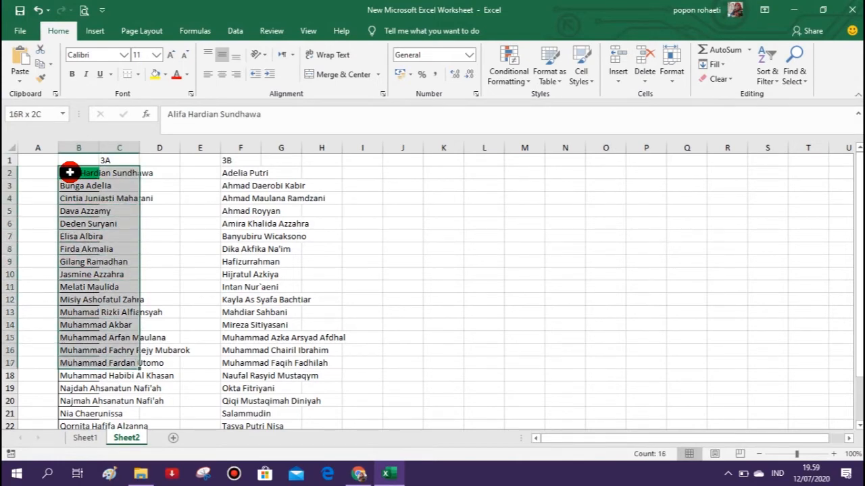
key("shift+Down")
key("shift+Down")
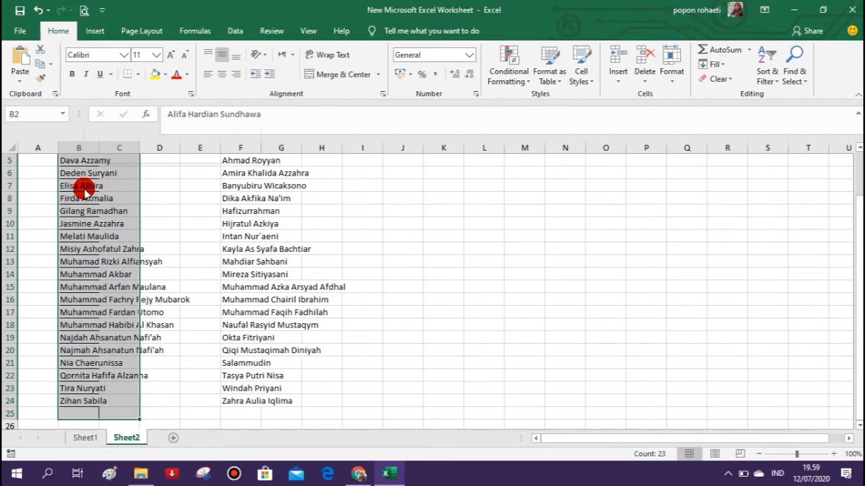
right_click(84, 191)
left_click(124, 196)
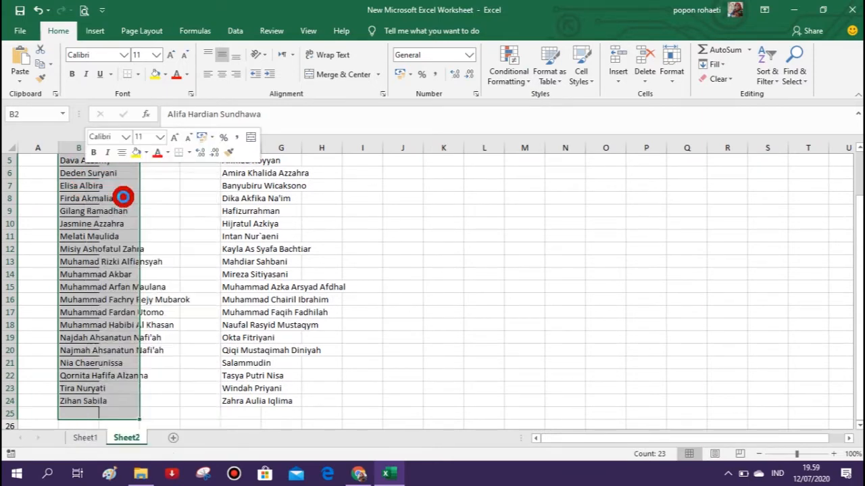
scroll(135, 202, "up", 2)
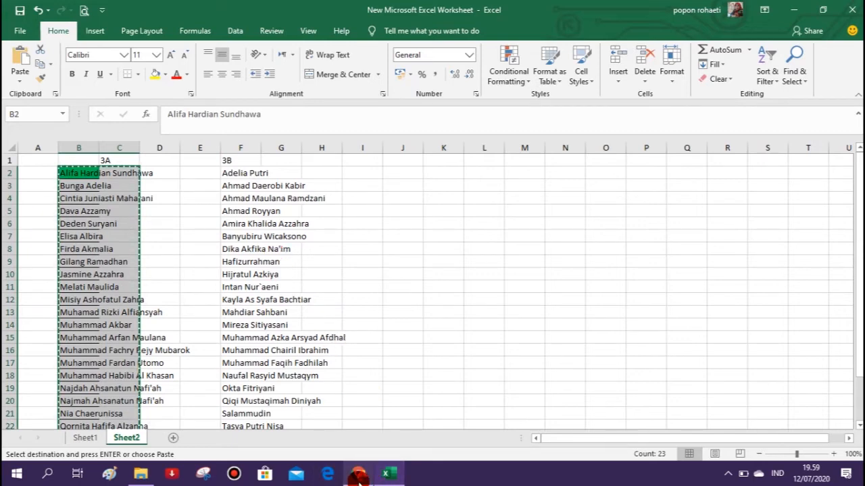
Return to the form in Chrome and paste the copied class 3A names as options of the "NAMA SISWA" drop-down, starting at the first option.
left_click(358, 478)
left_click(248, 366)
right_click(248, 366)
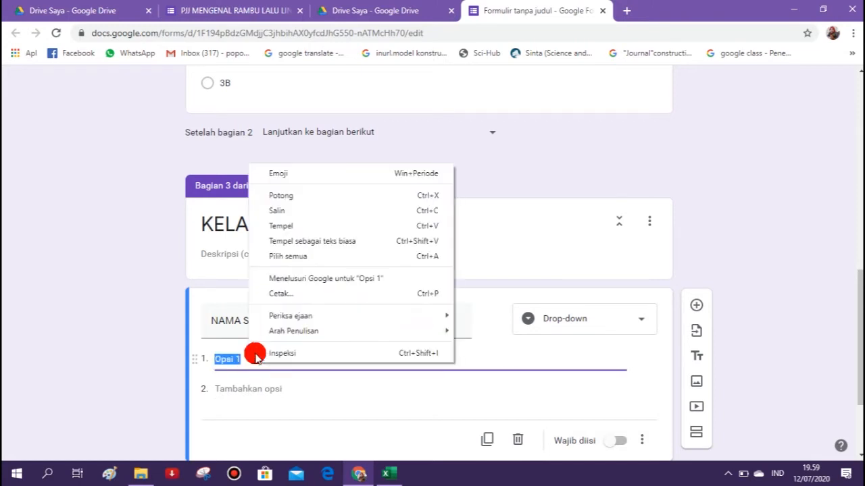
left_click(289, 227)
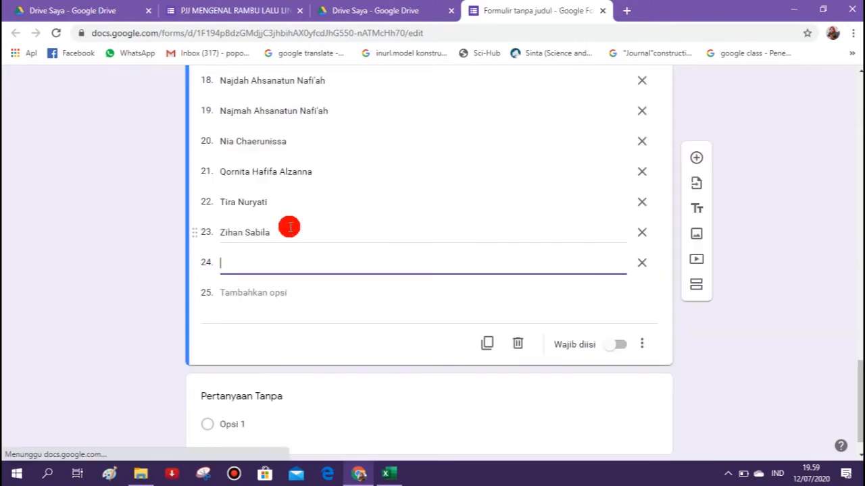
Add a fourth section after the class 3A name list and title it "KELAS 3B".
left_click(696, 160)
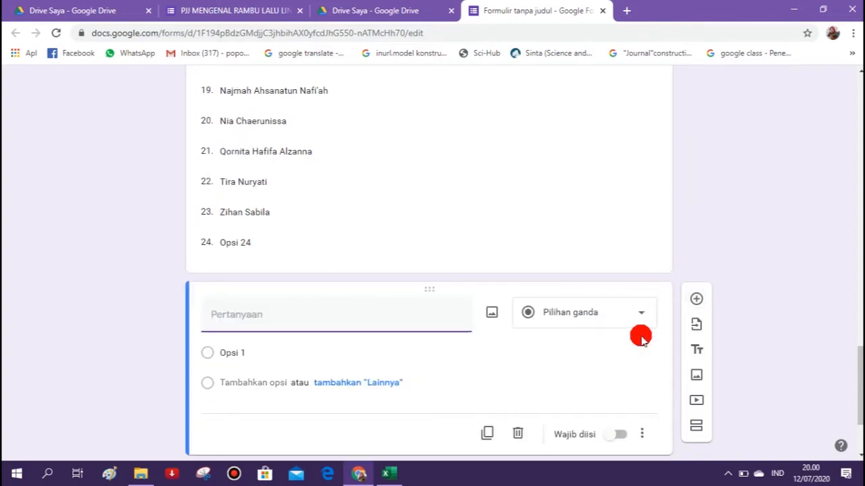
left_click(519, 432)
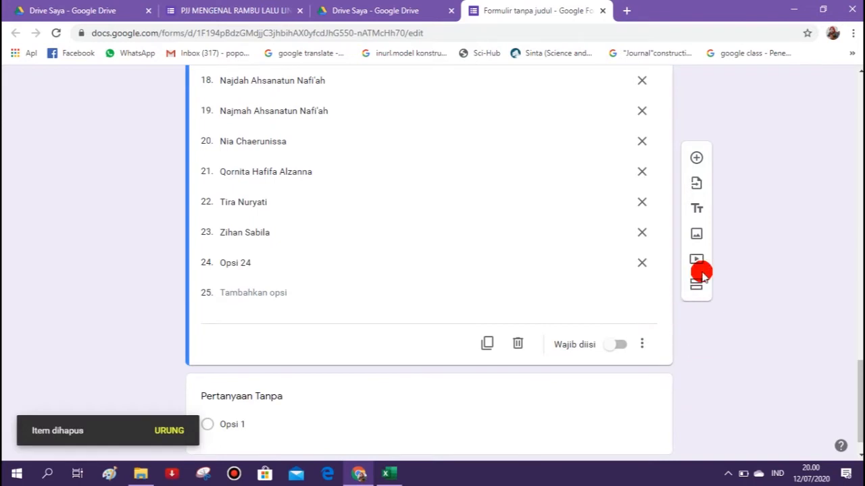
left_click(697, 285)
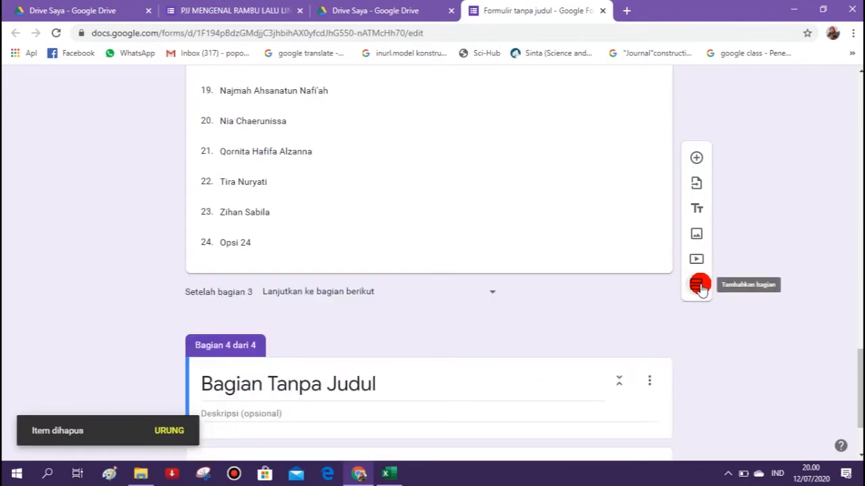
left_click(378, 385)
type("KELAS 3")
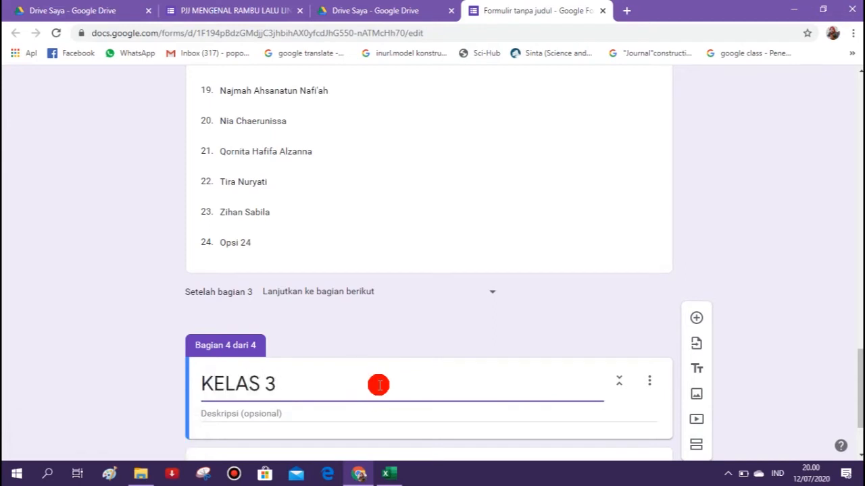
type("B")
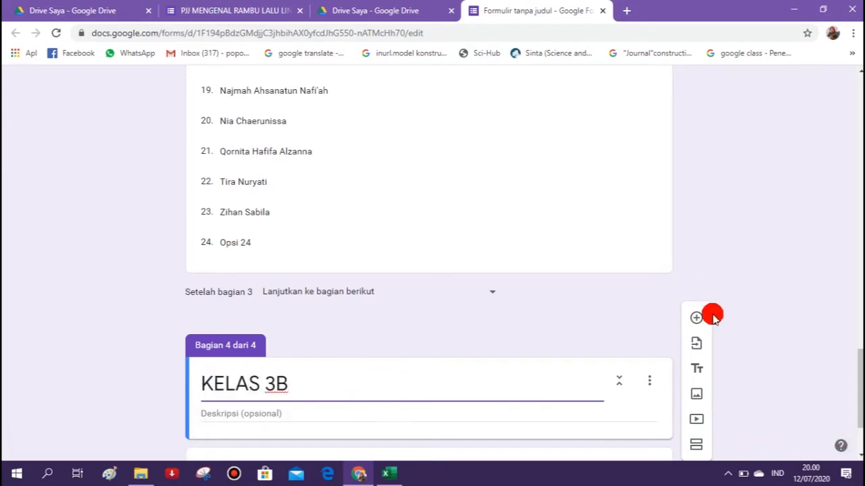
Add a "NAMA SISWA" question to the "KELAS 3B" section and make it a drop-down.
left_click(698, 321)
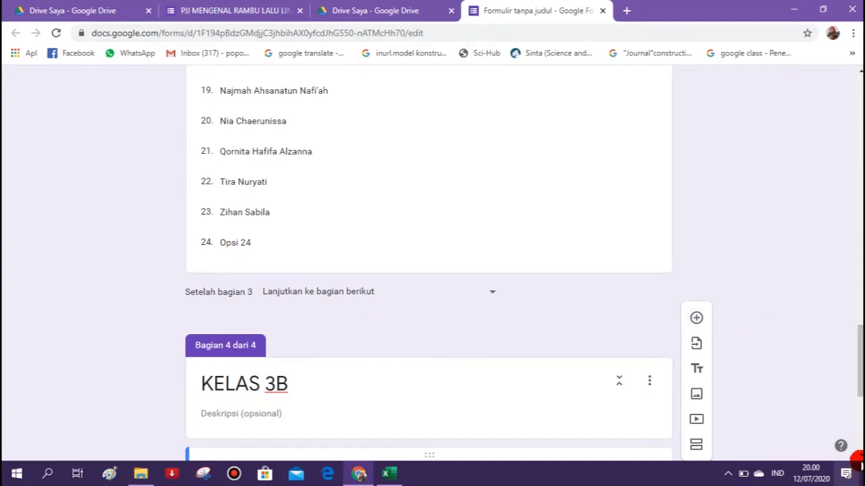
left_click(859, 458)
left_click(860, 458)
left_click(860, 457)
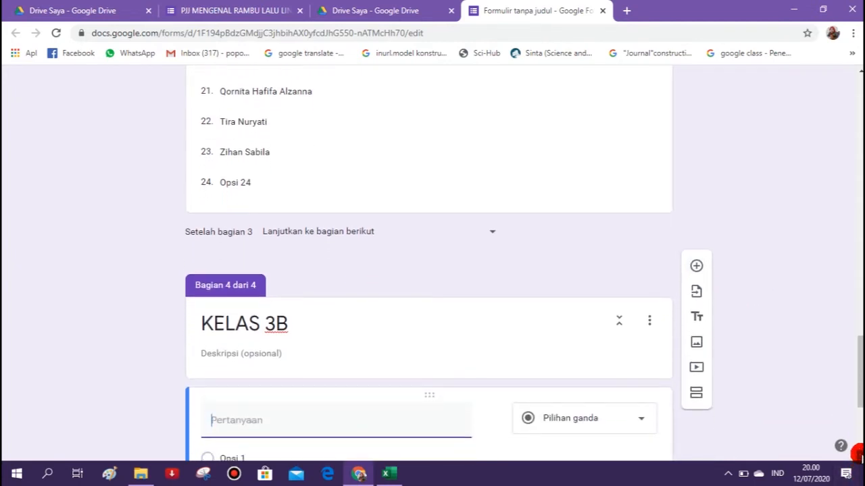
left_click(860, 457)
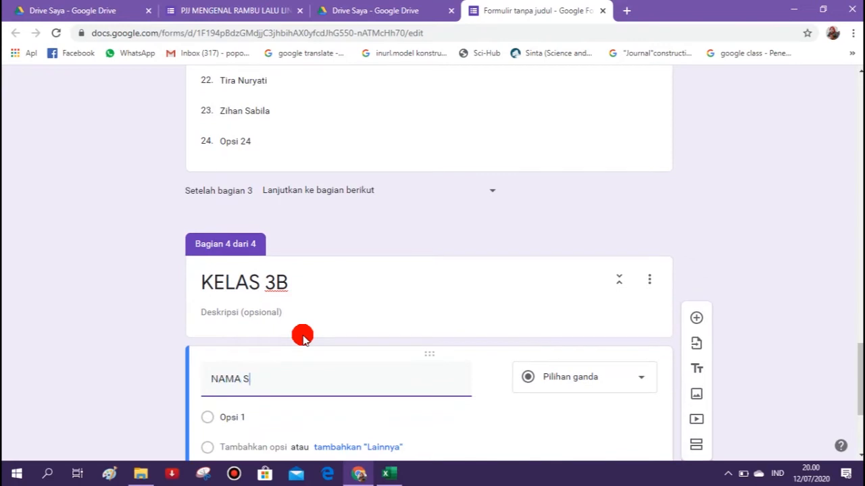
type("ISWA")
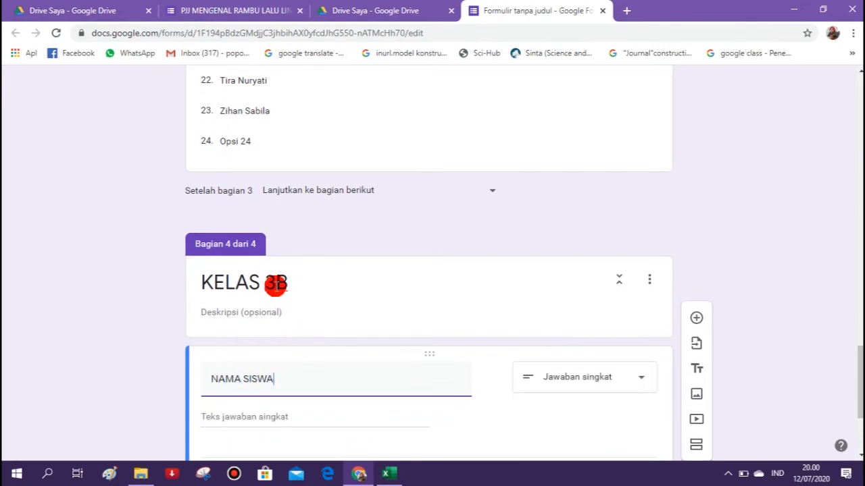
left_click(643, 379)
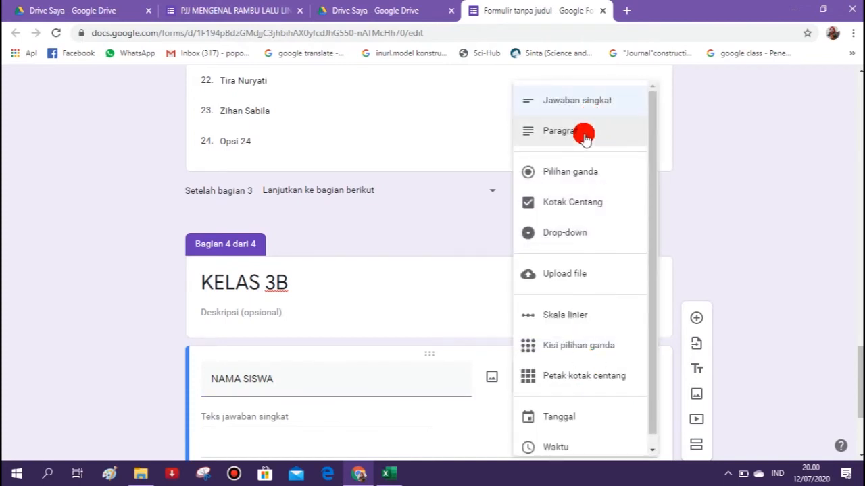
left_click(593, 234)
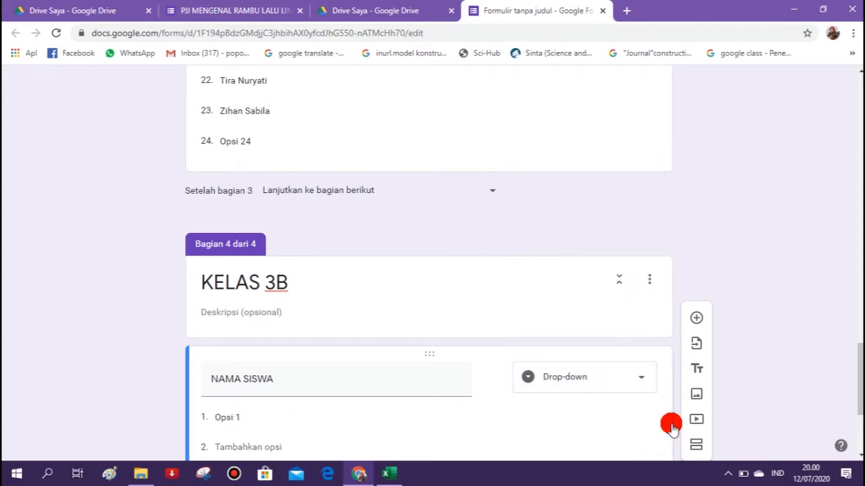
Switch to the Excel workbook and copy the class 3B student list on Sheet2, cells F2 to F25.
left_click(389, 474)
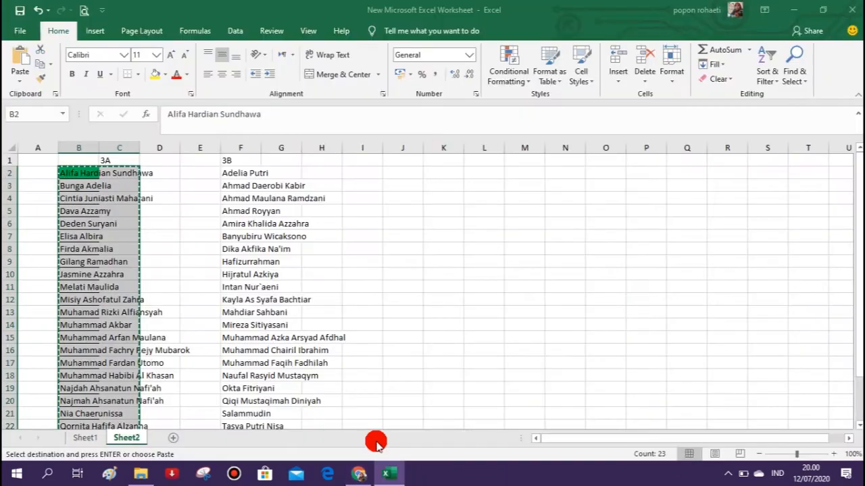
left_click(240, 173)
key("shift+Down")
key("shift+Down")
key("shift+Down")
key("shift+Down")
key("shift+Down")
key("shift+Down")
key("shift+Down")
key("shift+Down")
key("shift+Down")
key("shift+Down")
key("shift+Down")
key("shift+Down")
key("shift+Down")
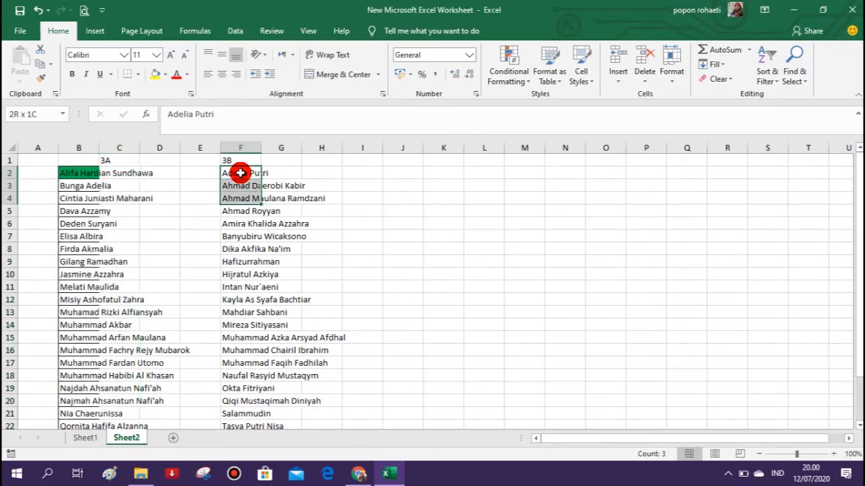
key("shift+Down")
key("shift+Down")
key("shift+Down")
key("shift+Down")
key("shift+Down")
key("shift+Down")
key("shift+Down")
key("shift+Down")
key("shift+Down")
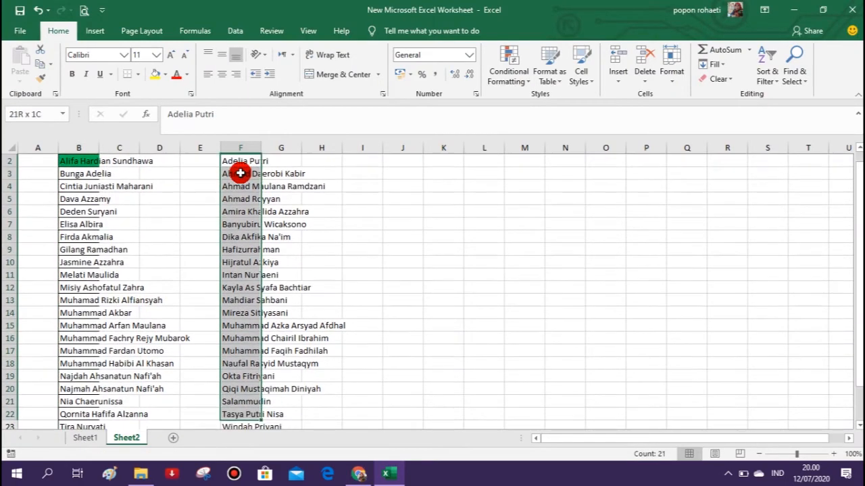
right_click(241, 173)
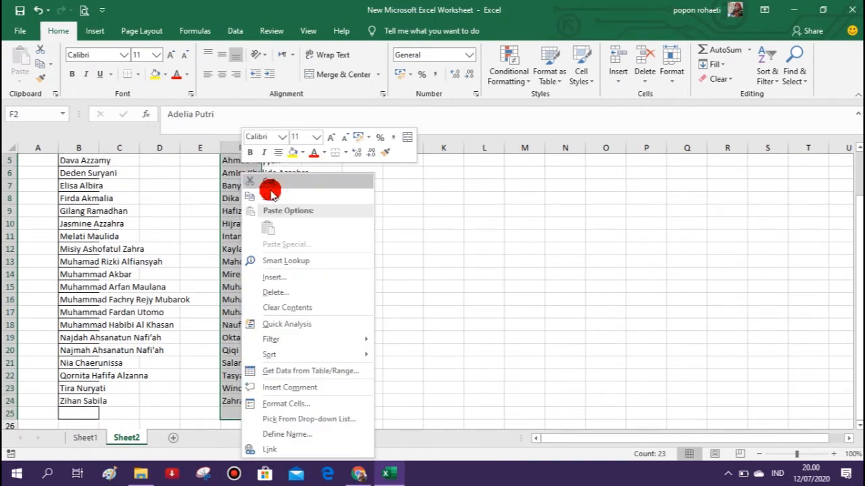
left_click(269, 187)
scroll(279, 211, "up", 1)
Return to the form in Chrome and paste the copied class 3B names as options of that section's "NAMA SISWA" drop-down.
left_click(358, 473)
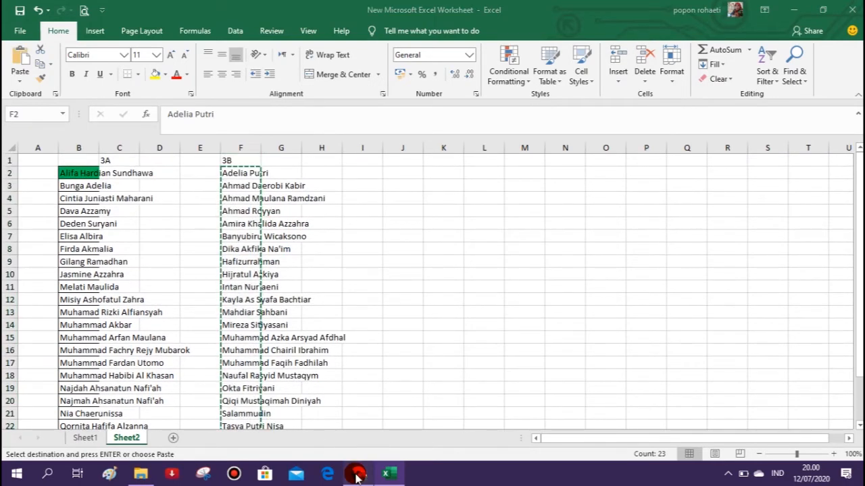
left_click(273, 411)
right_click(273, 412)
left_click(307, 285)
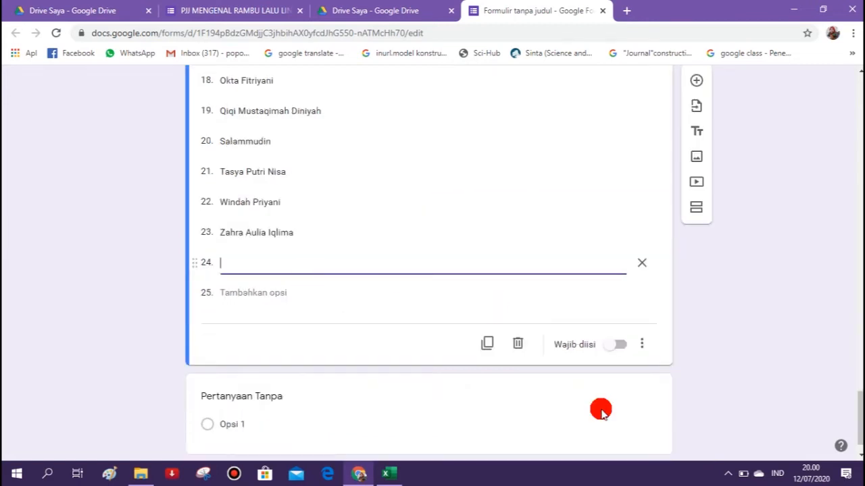
Delete the empty option 24 from the class 3B "NAMA SISWA" drop-down and make the question required.
left_click(642, 263)
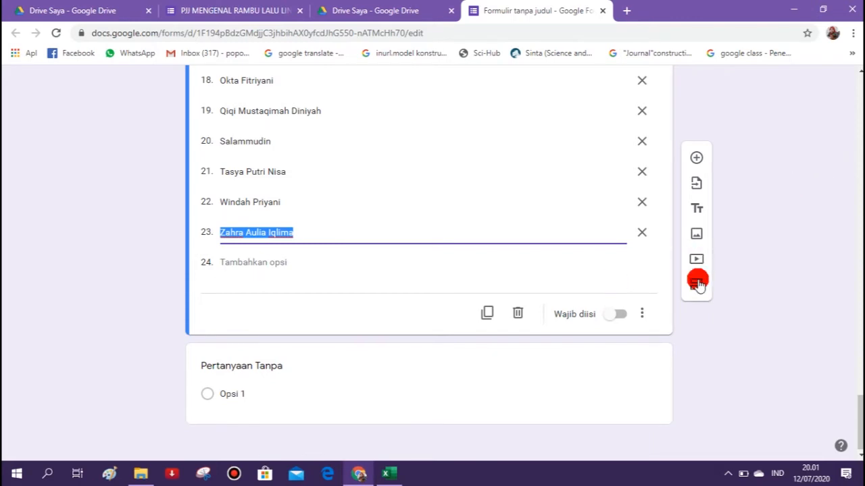
left_click(612, 317)
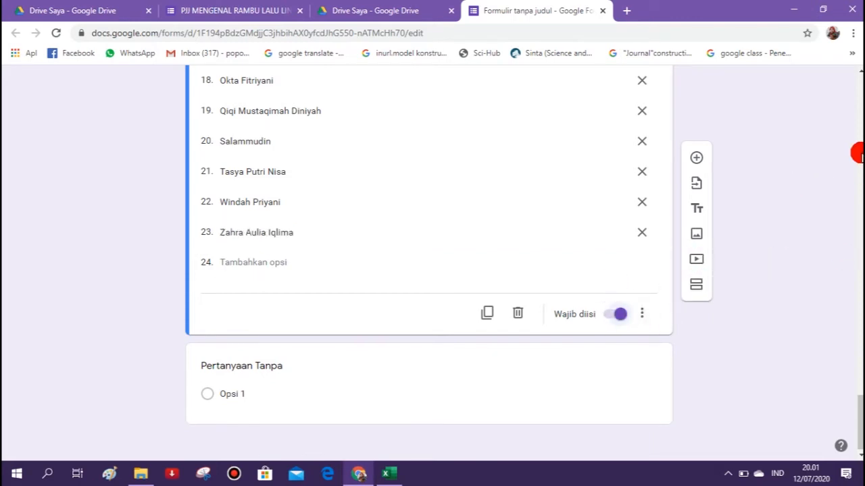
Review the form from the "KELAS" question through the name lists of sections "KELAS 3A" and "KELAS 3B".
scroll(429, 270, "up", 15)
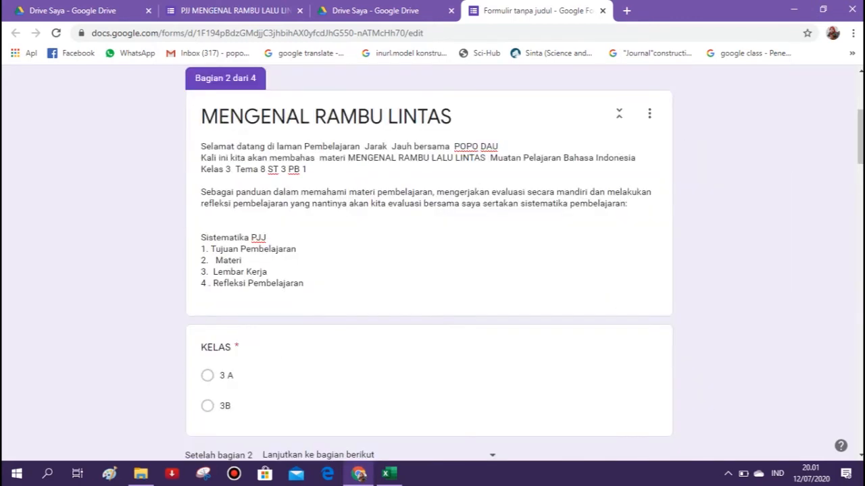
left_click(857, 271)
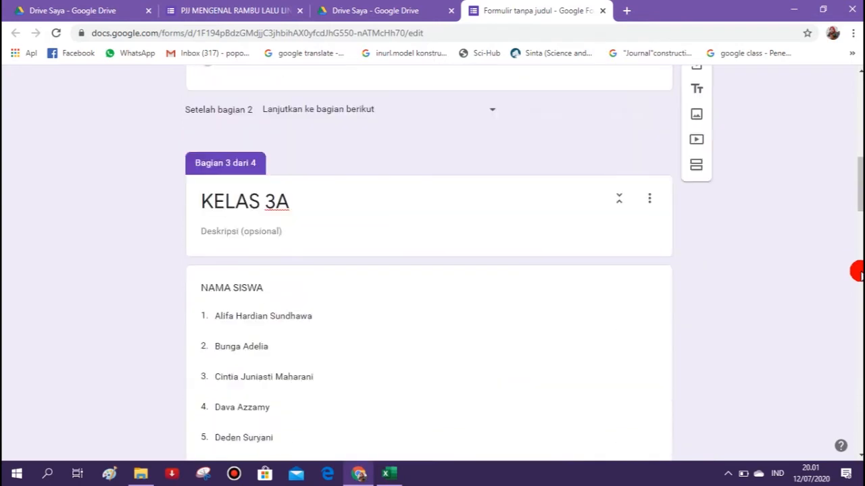
left_click(859, 270)
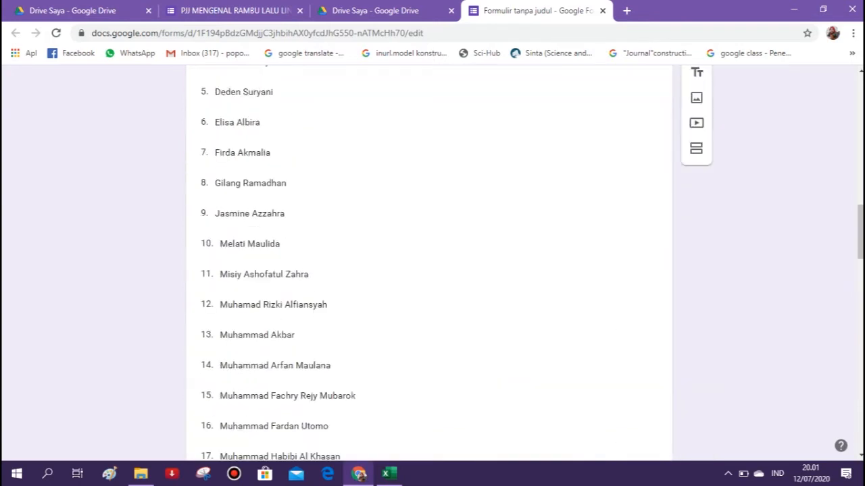
left_click(859, 271)
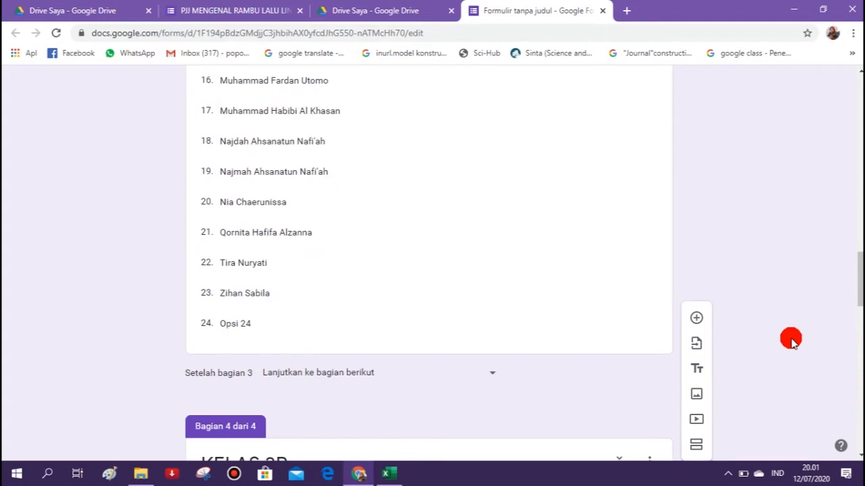
left_click_drag(859, 273, 859, 156)
left_click(859, 271)
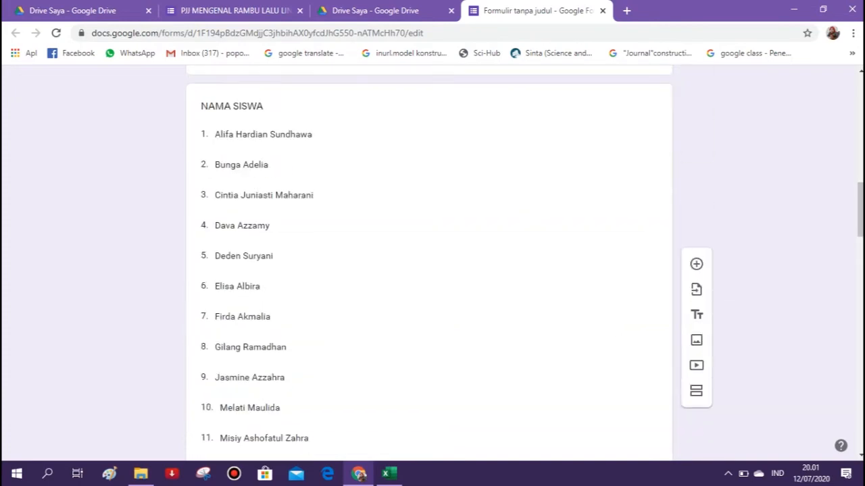
left_click_drag(860, 200, 859, 239)
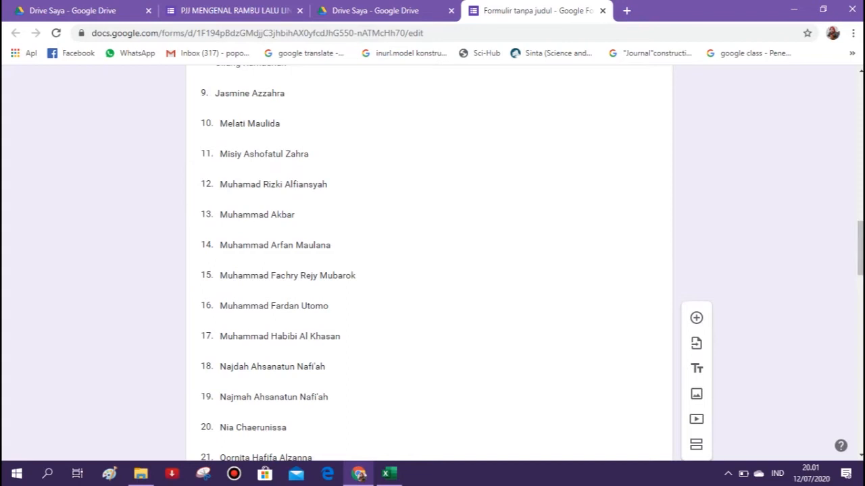
left_click_drag(859, 239, 859, 284)
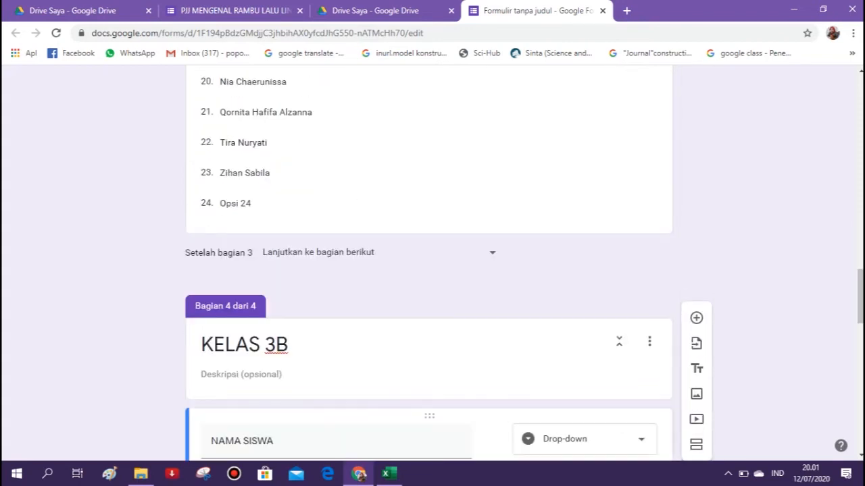
key("Page_Down")
key("Page_Down")
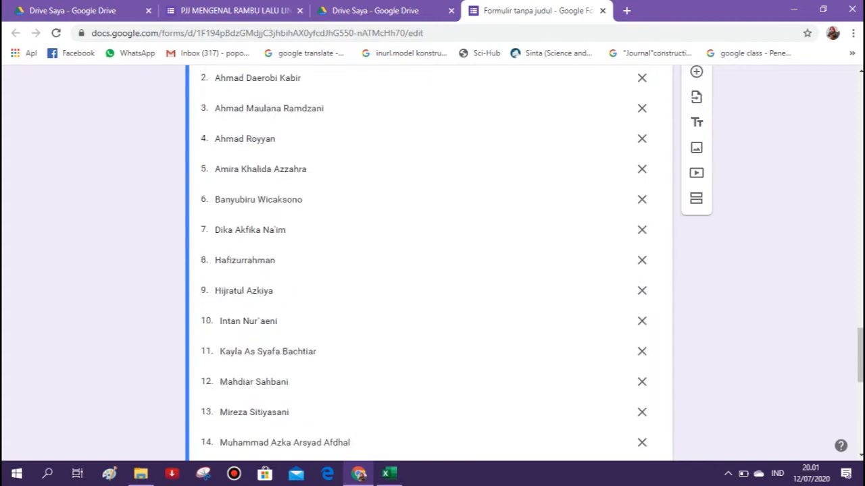
key("Page_Down")
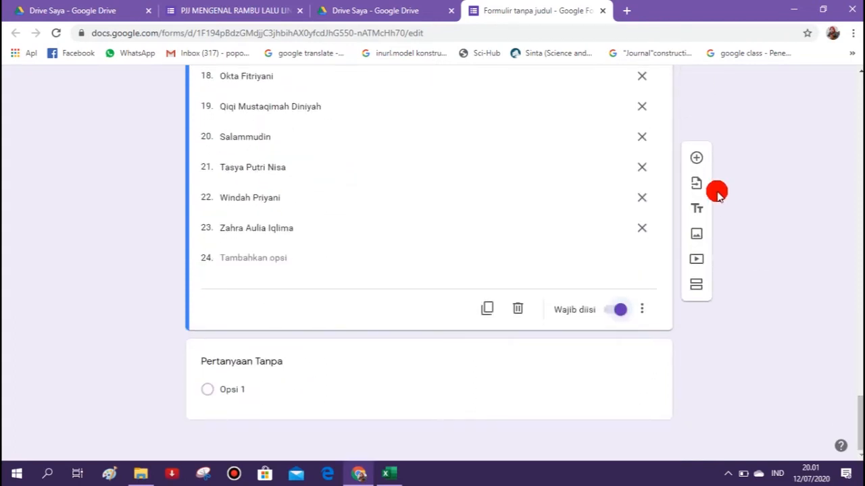
Add a new section below the class 3B name list and title it "TUJUAN PELAJARAN".
left_click(698, 282)
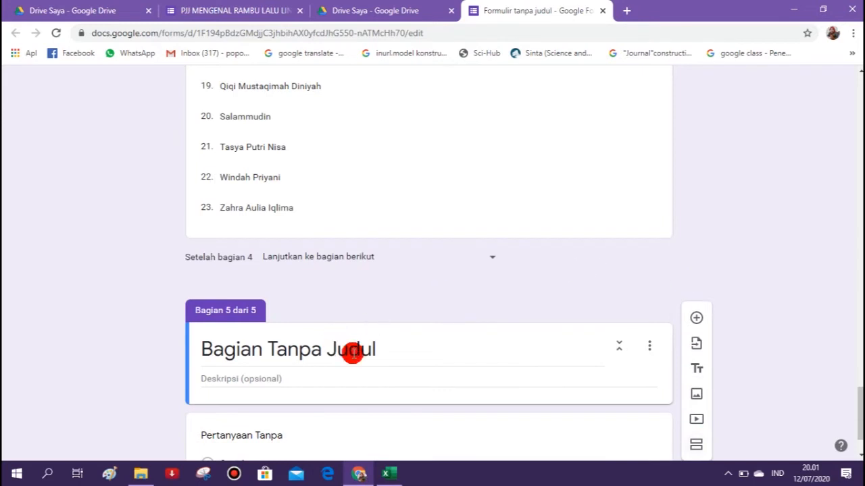
left_click(384, 354)
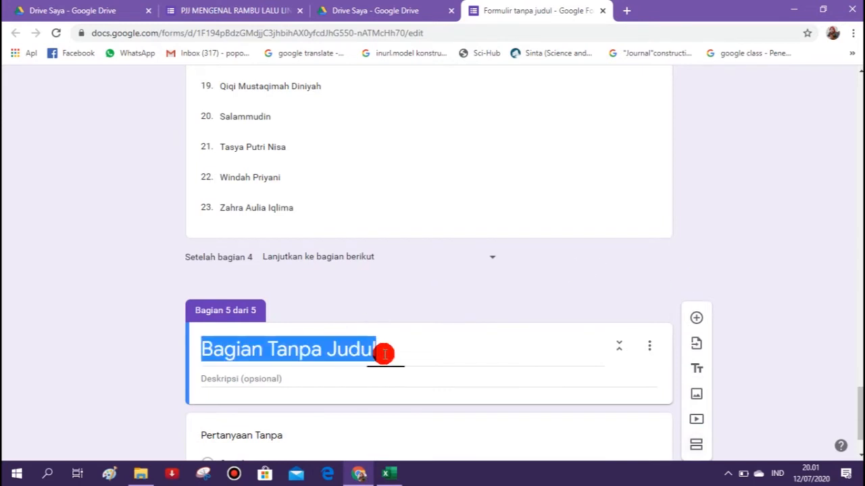
type("TU")
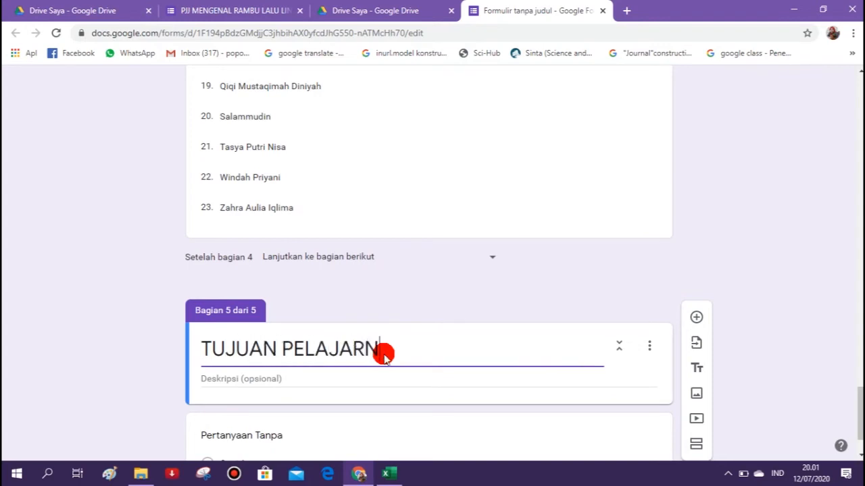
type("JUAN PELAJARAN")
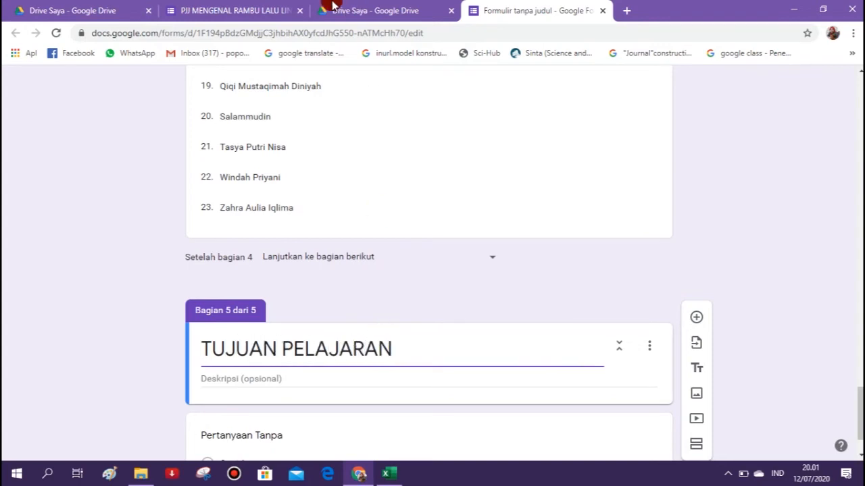
Switch to the existing PJJ MENGENAL RAMBU LALU LINTAS form and copy the three learning objectives under "TUJUAN PEMBELAJARAN".
left_click(253, 10)
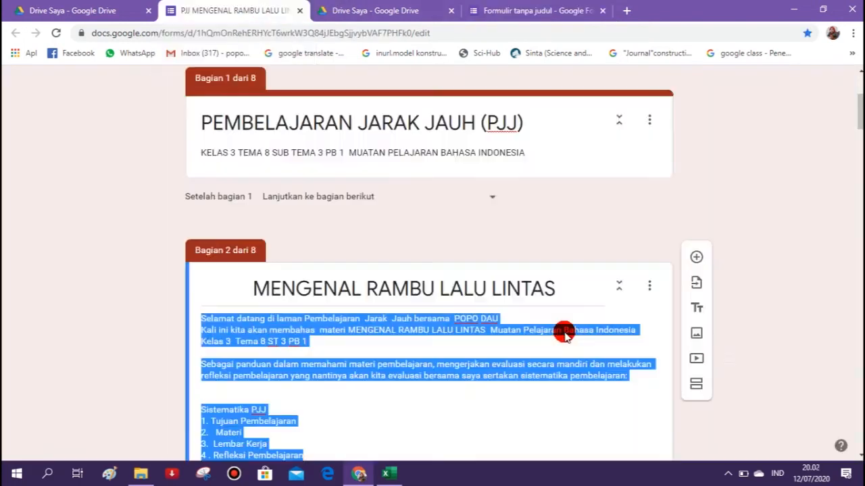
scroll(428, 263, "down", 15)
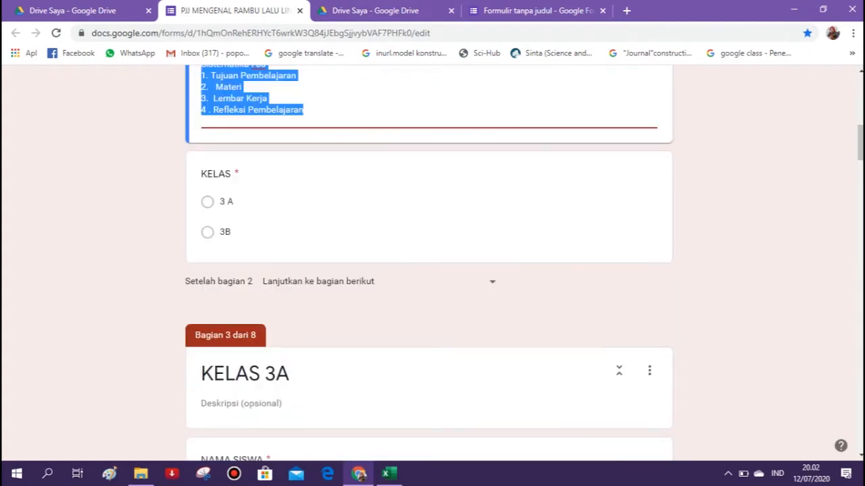
scroll(462, 252, "down", 15)
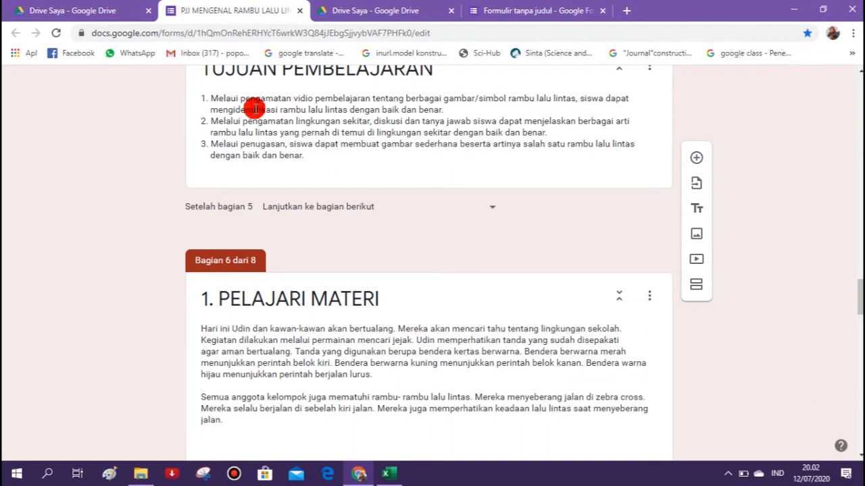
left_click_drag(210, 97, 304, 156)
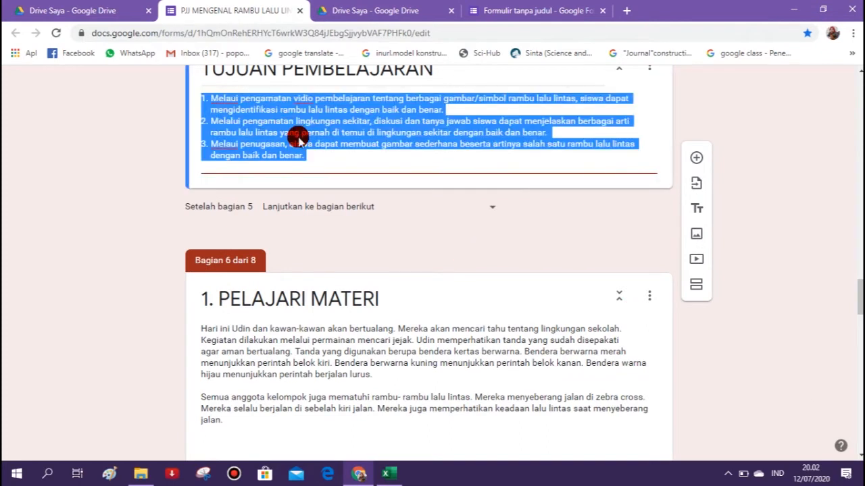
right_click(298, 139)
left_click(338, 184)
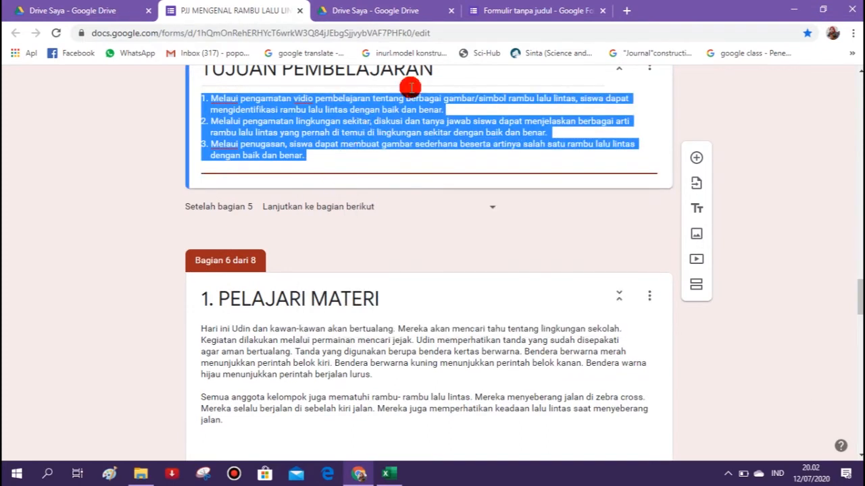
right_click(398, 123)
left_click(428, 169)
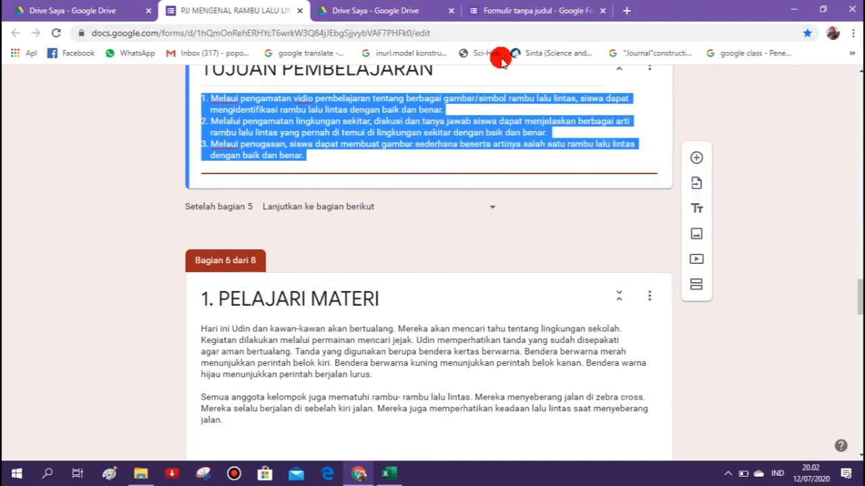
Return to the untitled form and paste the copied learning objectives into the description of section 5.
left_click(553, 11)
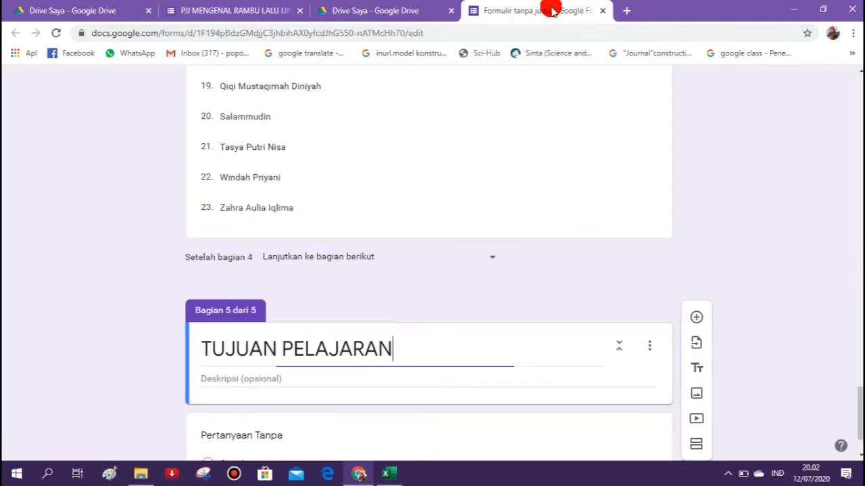
left_click(235, 380)
right_click(233, 379)
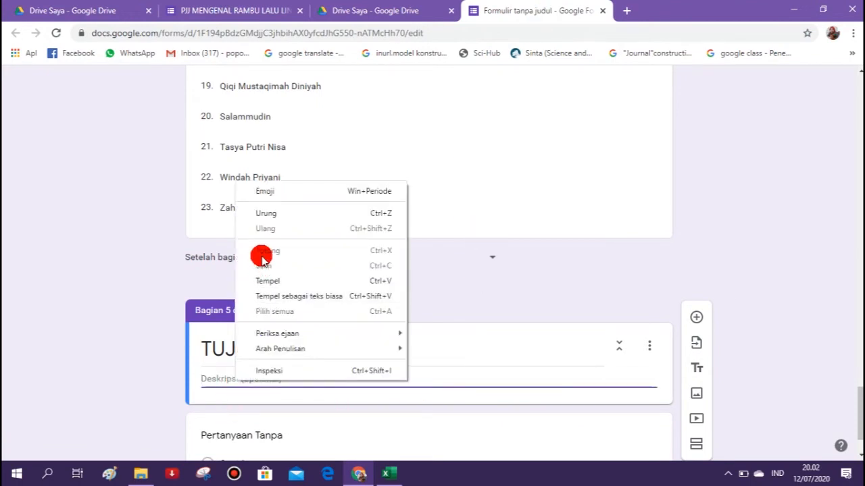
left_click(267, 280)
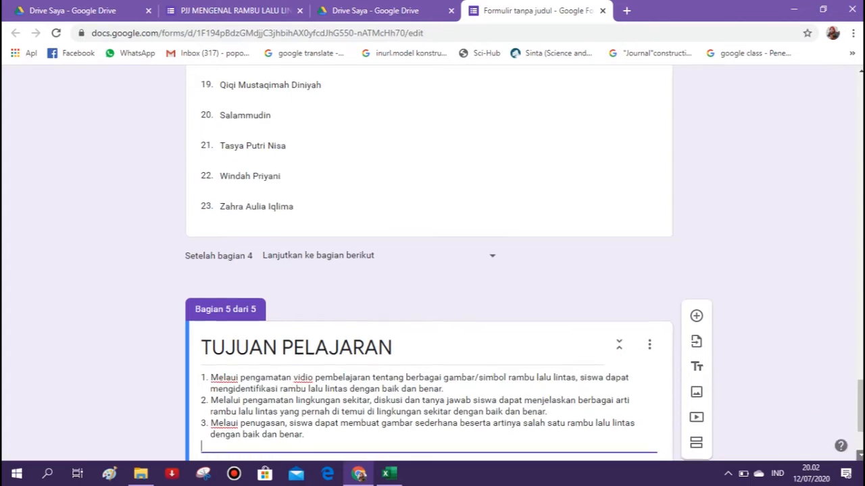
scroll(854, 405, "down", 2)
scroll(433, 264, "down", 1)
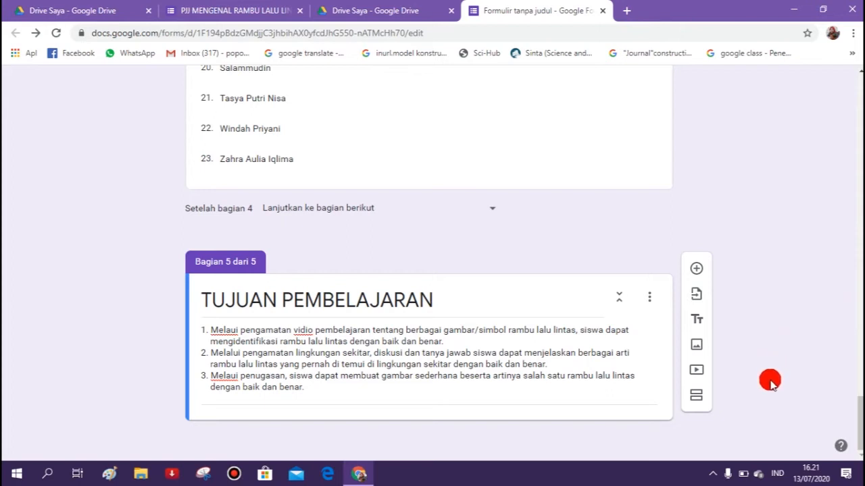
Add a section titled "MATERI" after the learning objectives and paste the copied reading passage into its description.
left_click(703, 395)
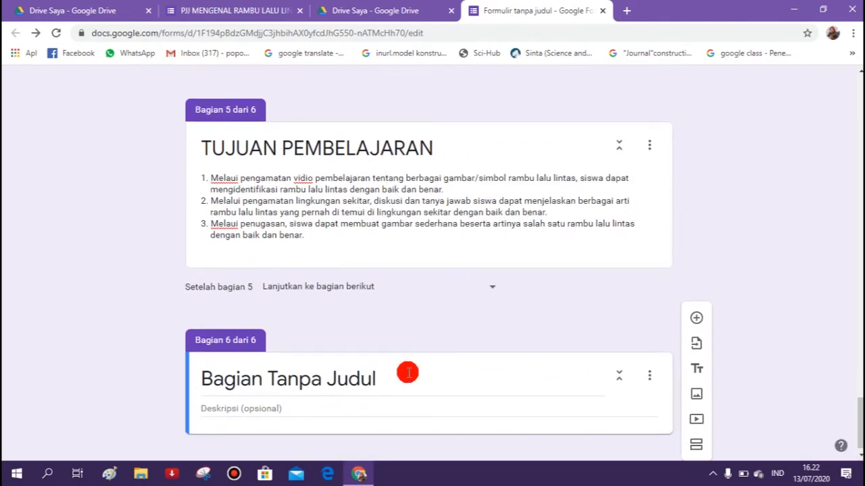
left_click(397, 383)
type("MATERI")
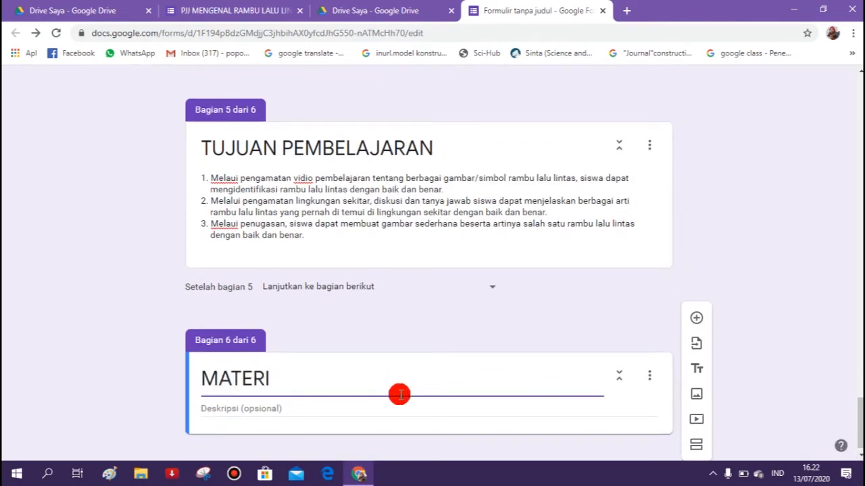
left_click(392, 406)
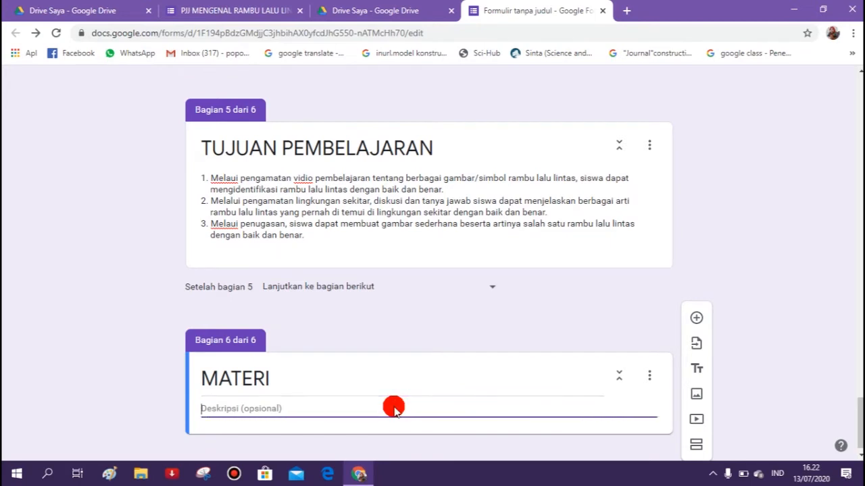
right_click(394, 408)
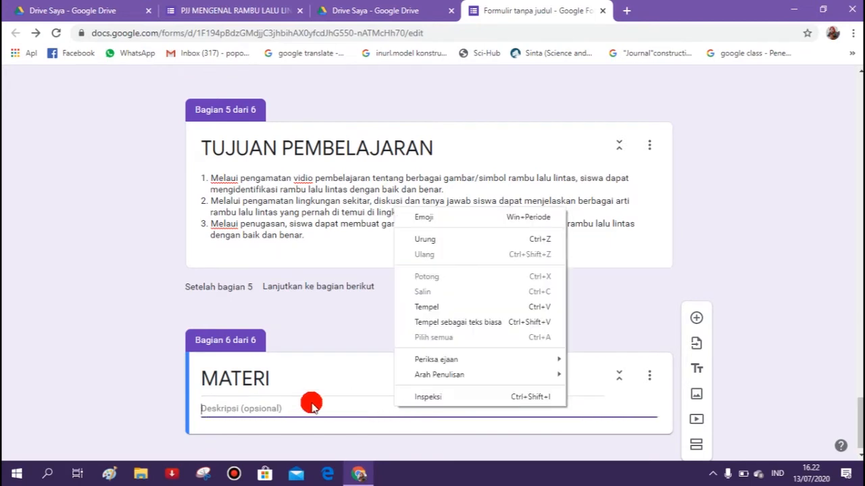
left_click(427, 308)
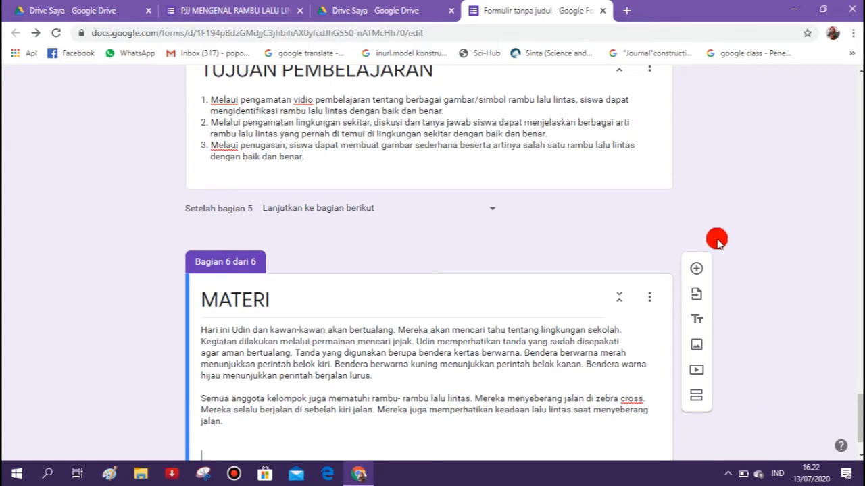
Add the multiple-choice question "AYO AMATI GAMBAR" under "MATERI" and search Google images for "DILARANG PARKIR" for its first option.
left_click(695, 270)
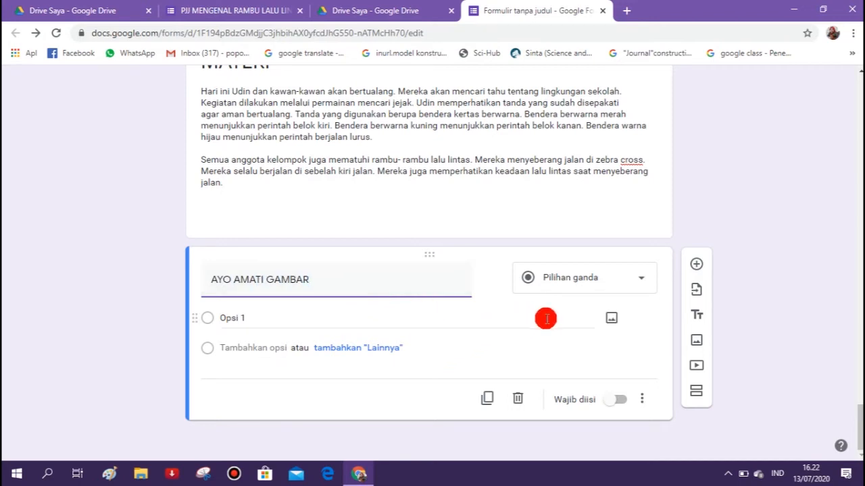
left_click(612, 318)
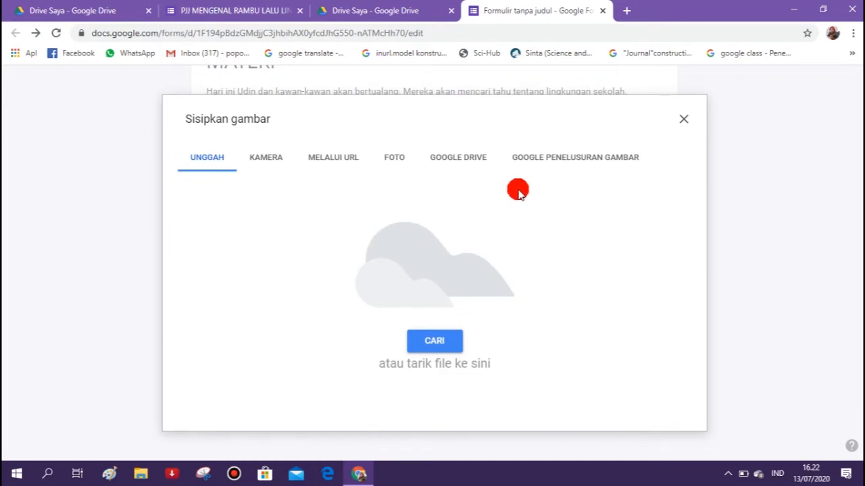
left_click(583, 165)
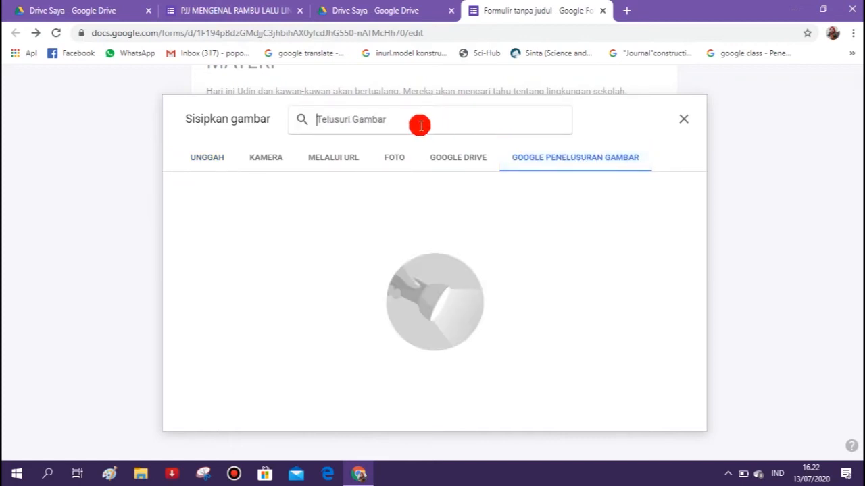
type("DILARANG PARKIR")
key("Return")
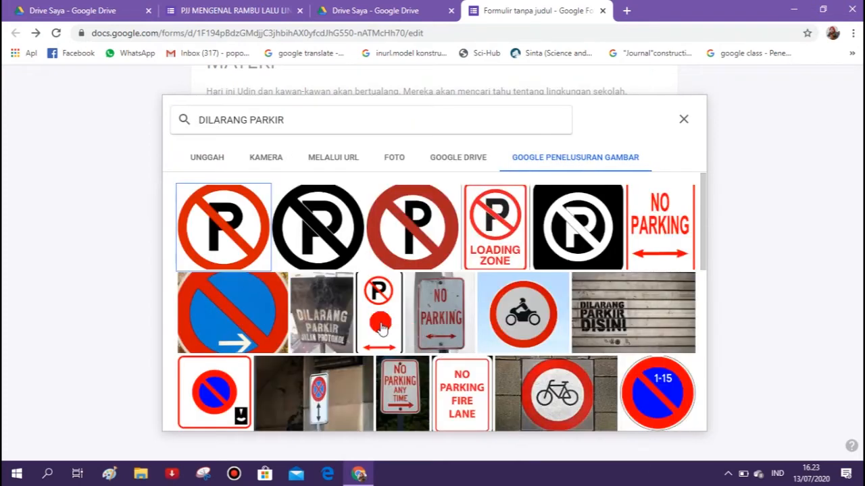
Insert the first red no-parking sign into option 1 and label the option "simbol ini menunjukan dilarang parkir".
left_click(228, 234)
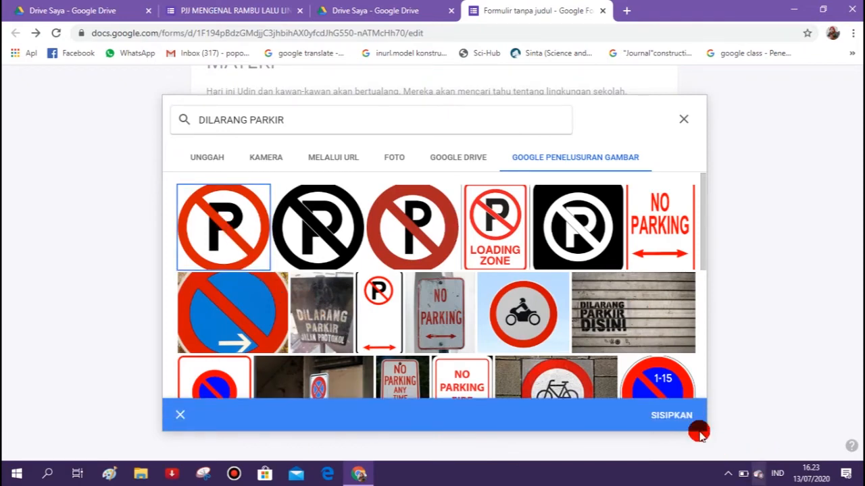
left_click(675, 416)
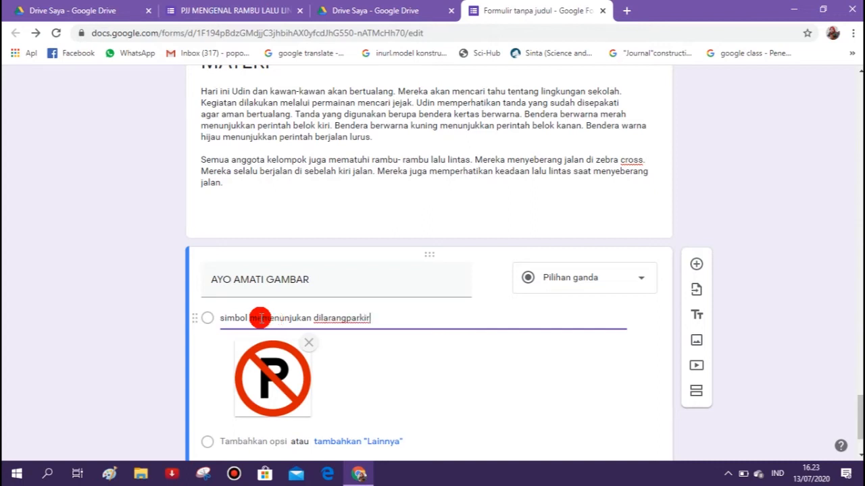
left_click(346, 318)
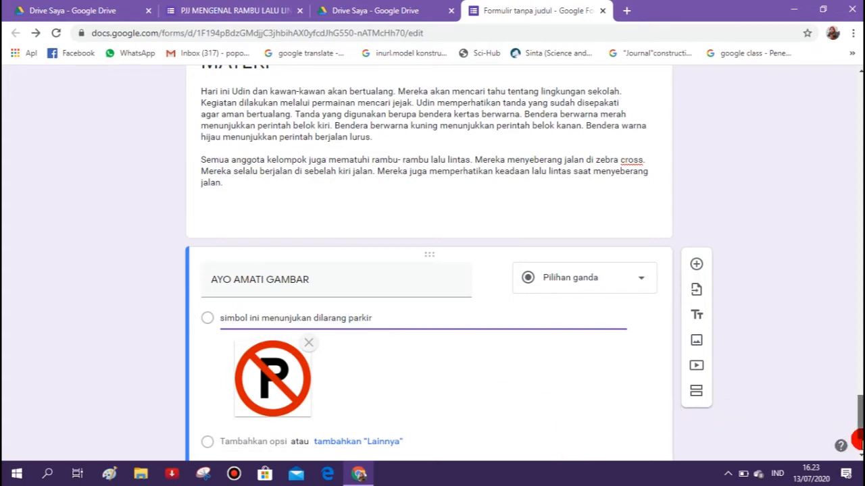
Add a "Lainnya" option and a second regular option to the "AYO AMATI GAMBAR" question.
scroll(859, 392, "down", 2)
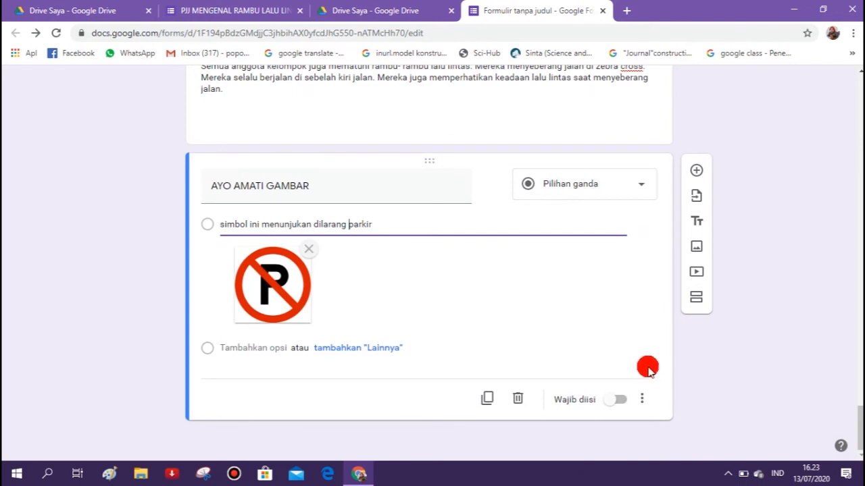
left_click(392, 347)
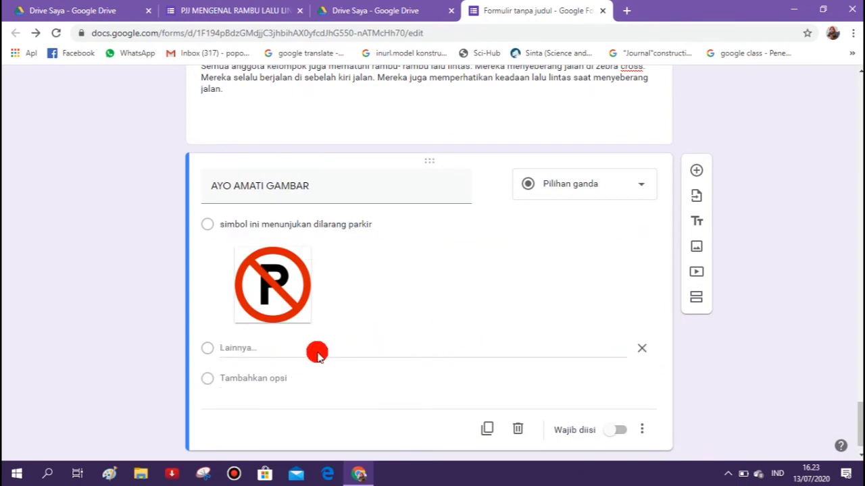
left_click(267, 382)
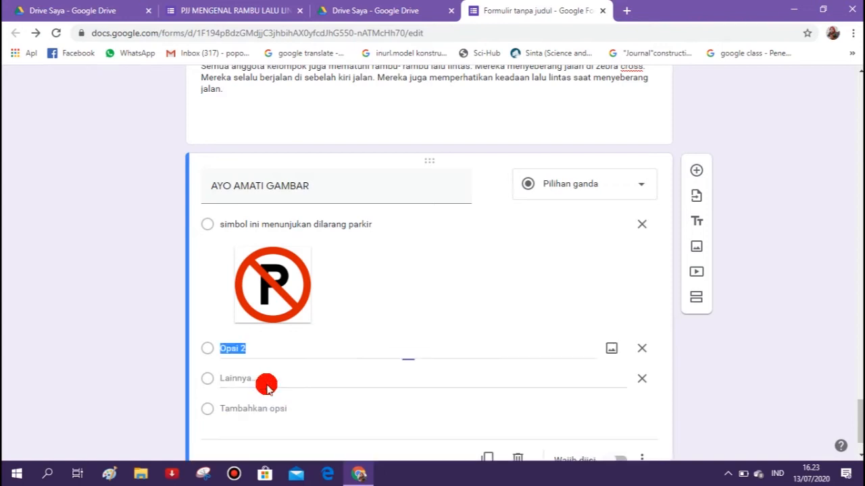
Search Google images for "jalur penyebrangan" as the picture for option 2 and look through the results.
left_click(612, 345)
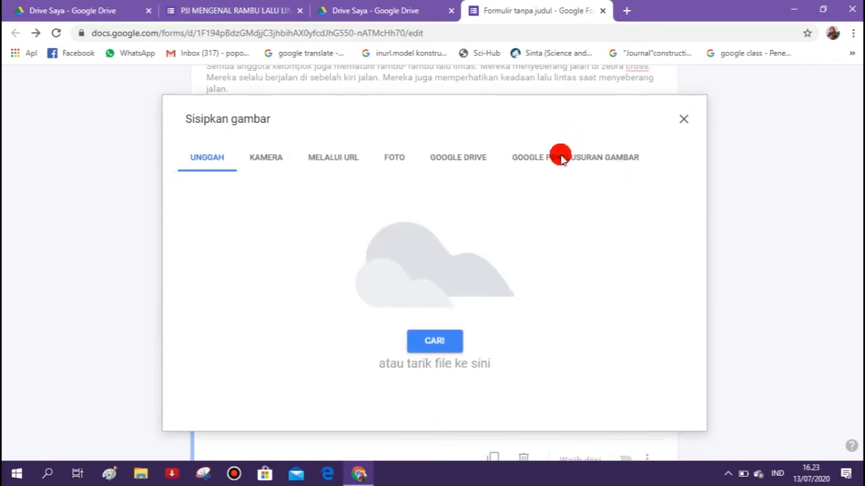
left_click(569, 151)
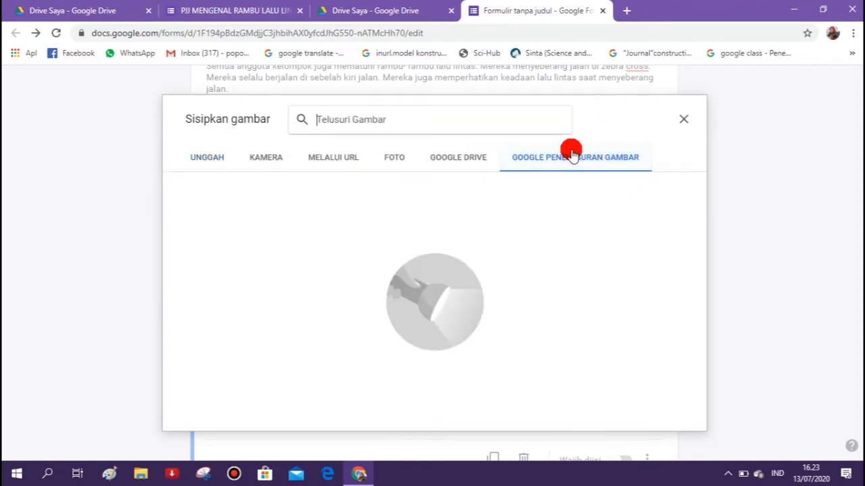
type("jalur penyebrangan")
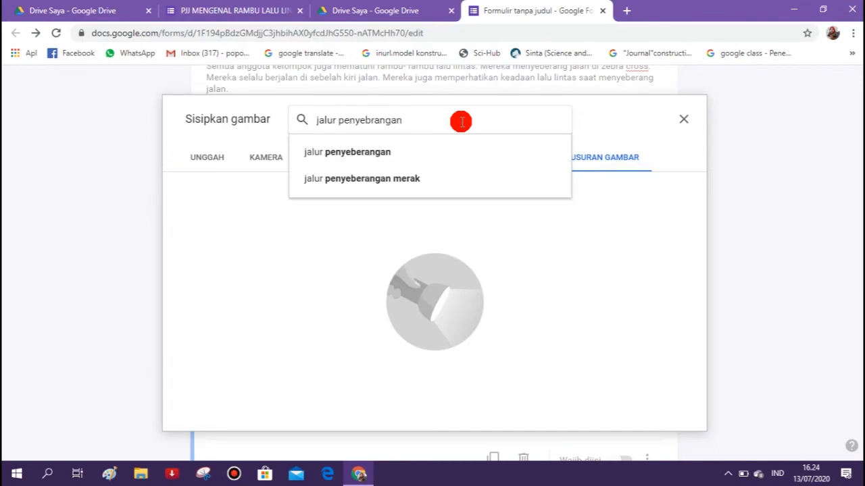
key("Return")
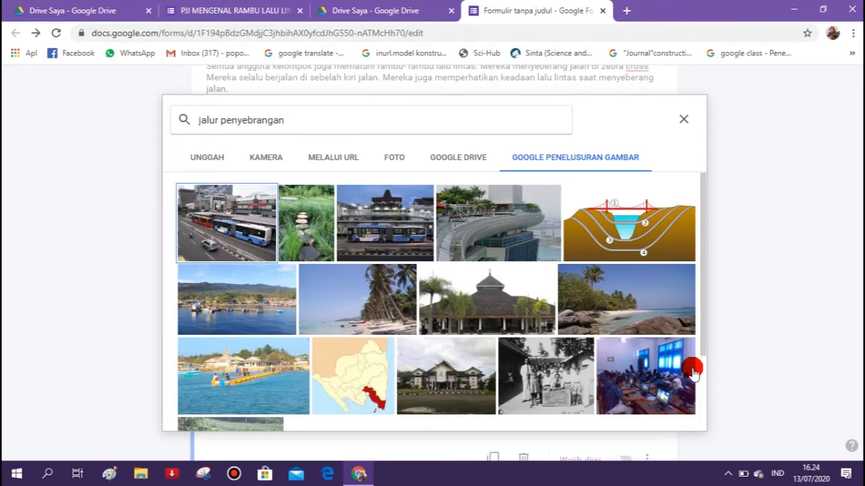
left_click_drag(700, 344, 704, 385)
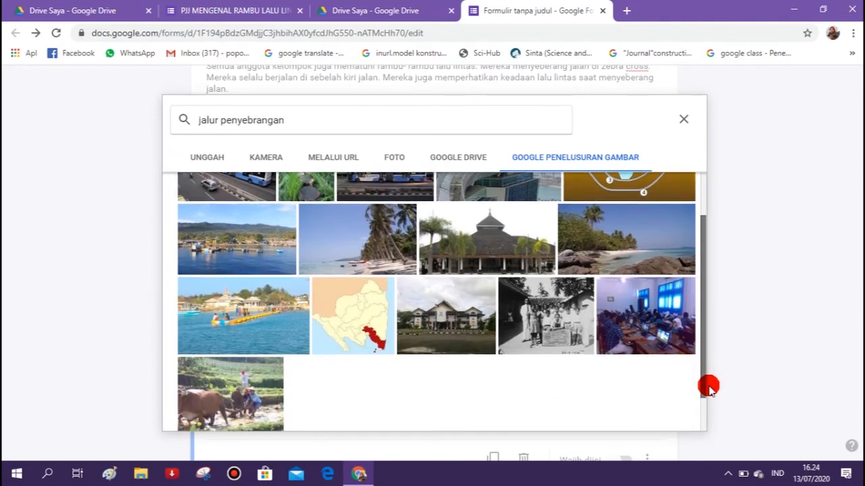
Insert the white, red-bordered pedestrian-crossing sign from a "simbol jebra cross" search into option 2 and label it "simbol ini menunjukan menyebrang pada jalur penyebrangan".
left_click(198, 120)
type("simbol jalur pe")
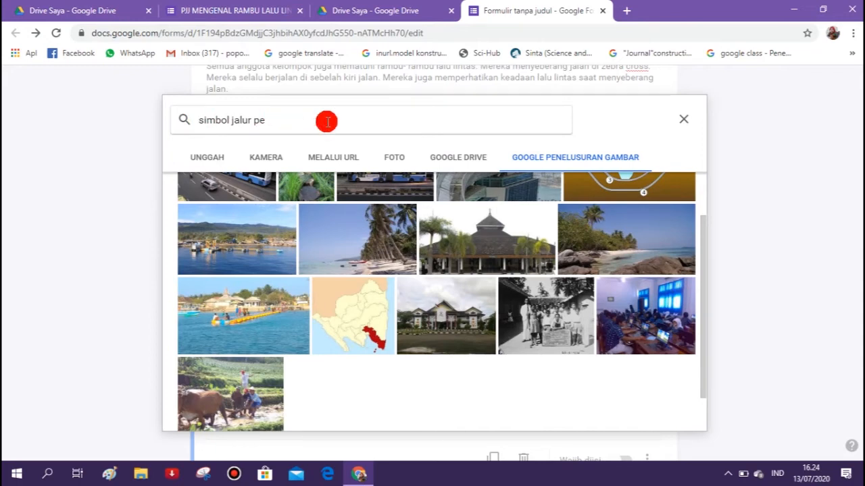
key("BackSpace")
key("BackSpace")
key("BackSpace")
type("bra cross")
key("Return")
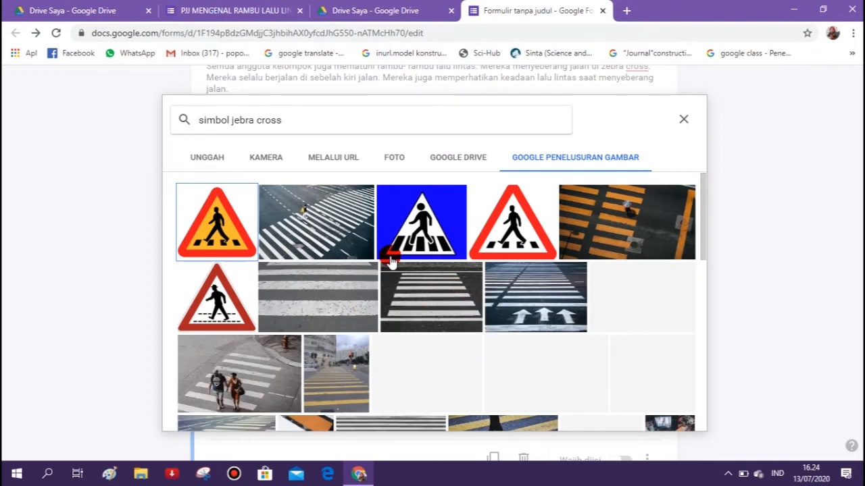
left_click(493, 247)
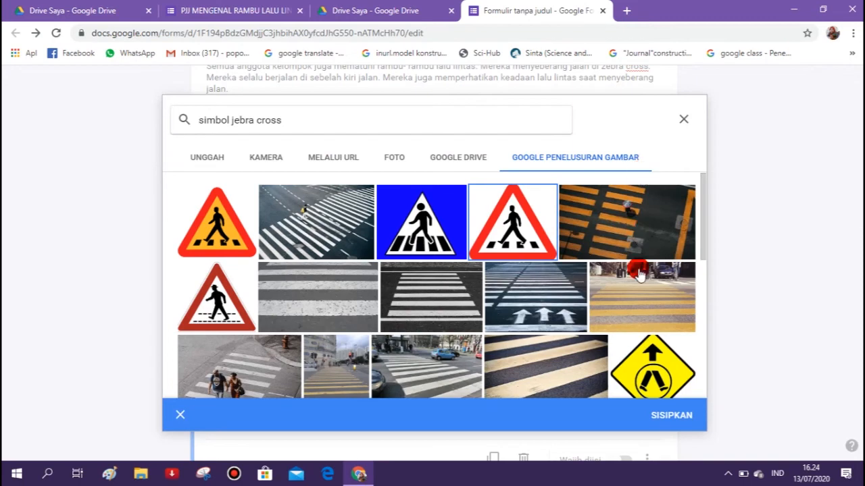
left_click(677, 409)
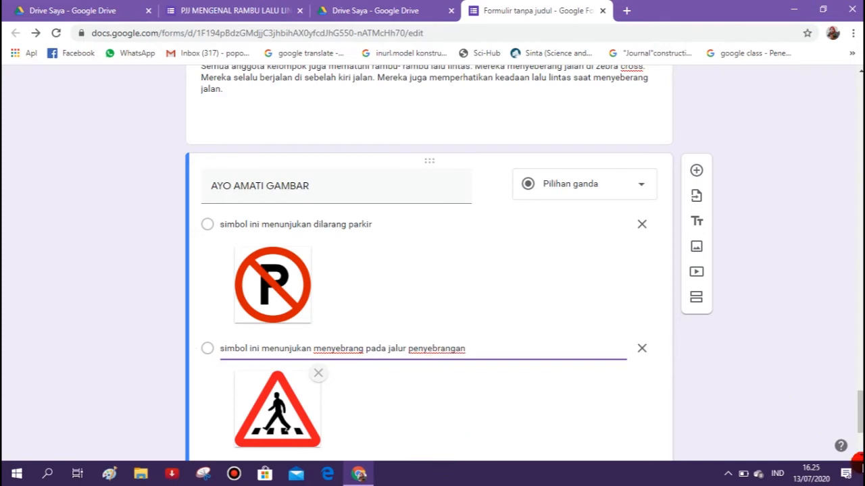
Add a third option with the crossed-out S sign from a Google image search for "dilarang berkenti", labelled "simbol ini menunjukan dilarang berhenti".
left_click(860, 456)
scroll(295, 361, "down", 1)
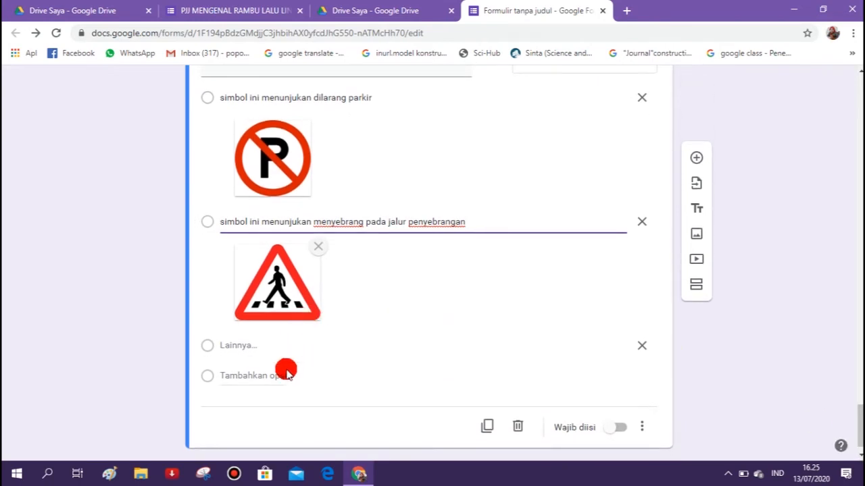
left_click(287, 374)
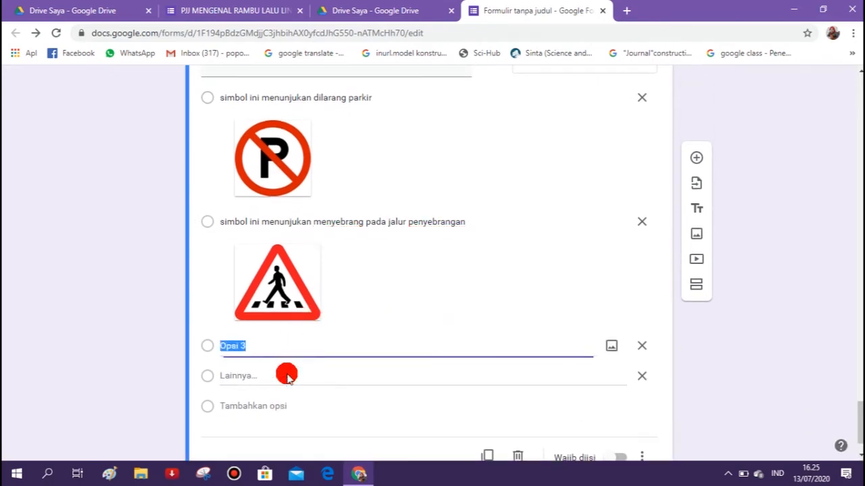
left_click(616, 348)
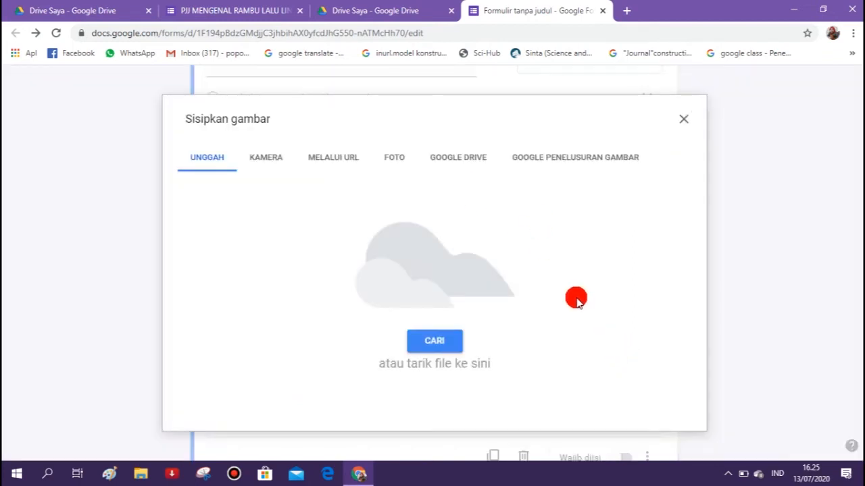
left_click(584, 163)
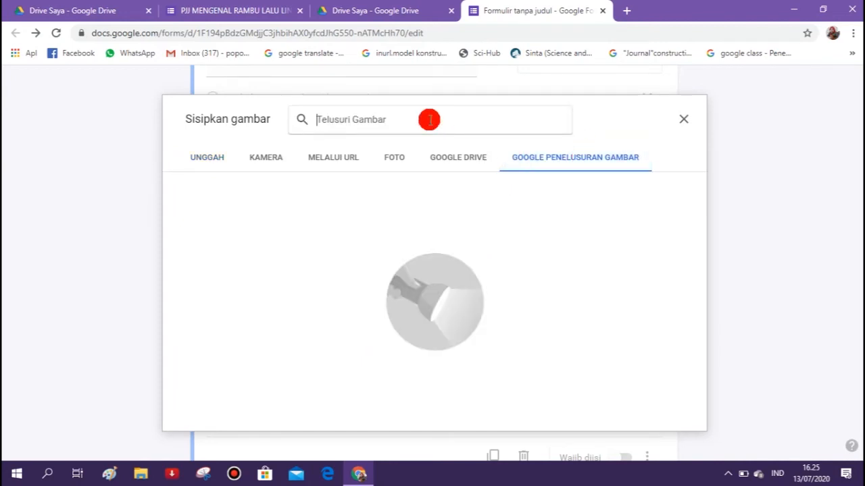
type("dilarang berkenti")
key("Return")
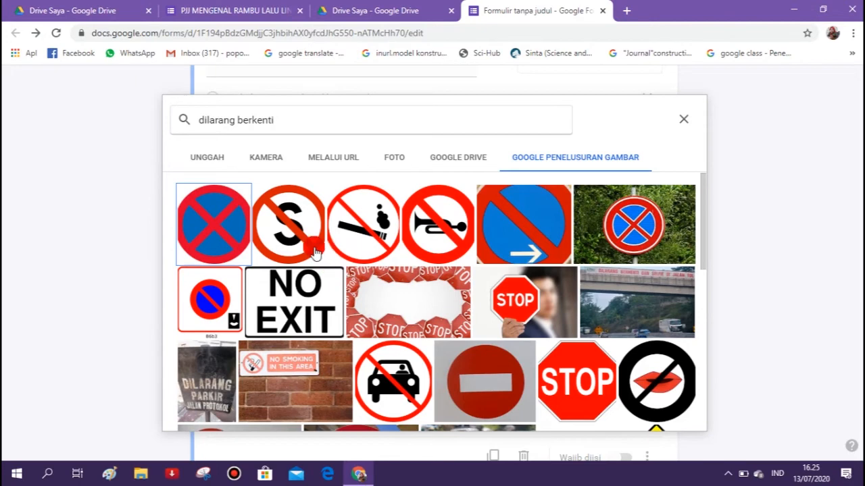
left_click(304, 231)
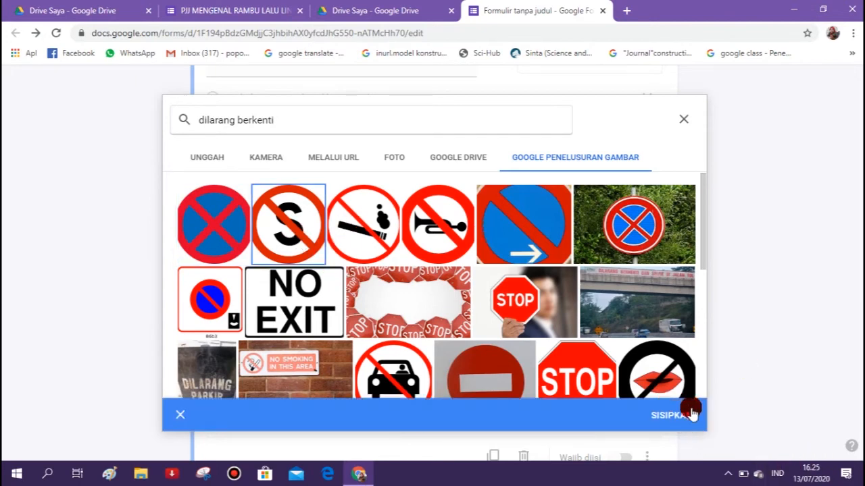
left_click(689, 415)
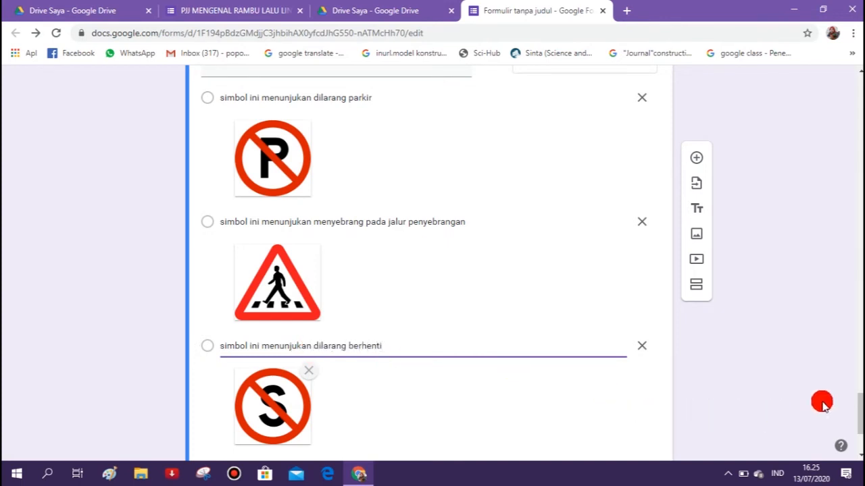
Review the three picture options and remove the "Lainnya" option from "AYO AMATI GAMBAR".
left_click_drag(859, 413, 860, 424)
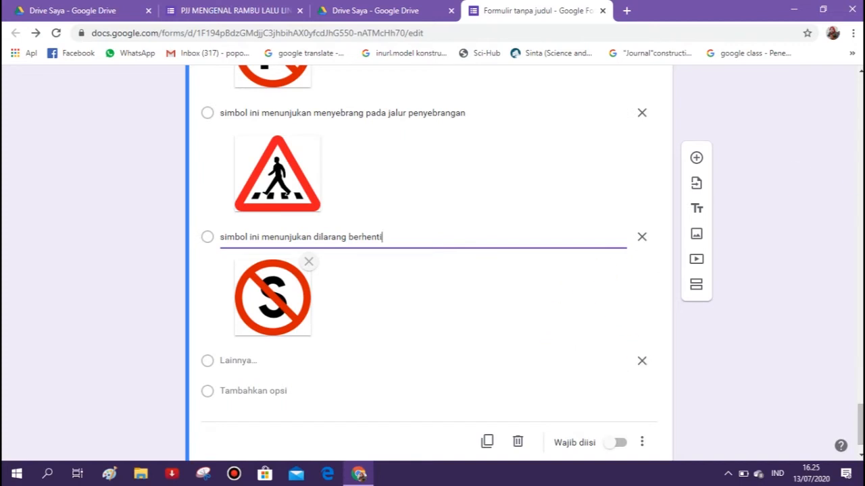
mouse_move(860, 424)
left_mouse_down()
mouse_move(858, 386)
mouse_move(858, 398)
left_mouse_up()
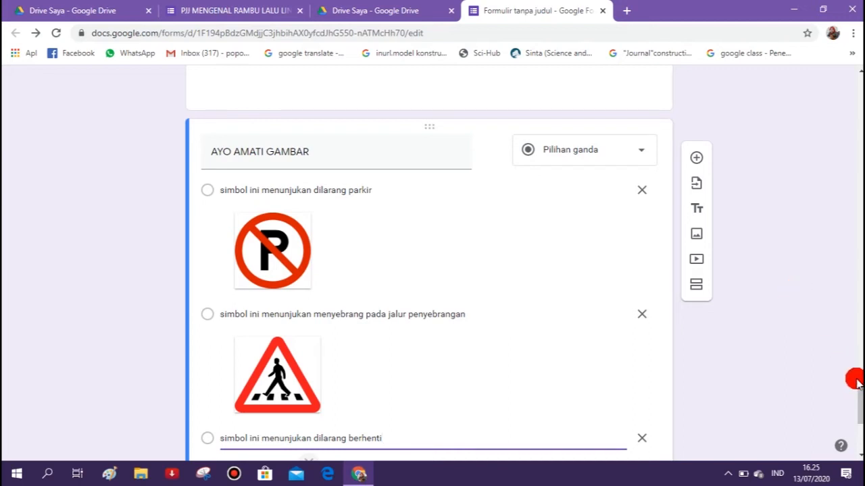
left_click(654, 395)
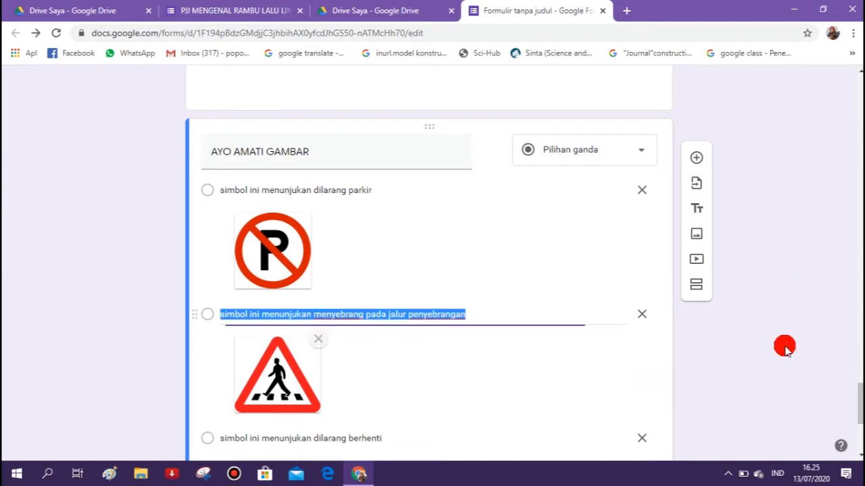
scroll(857, 406, "down", 4)
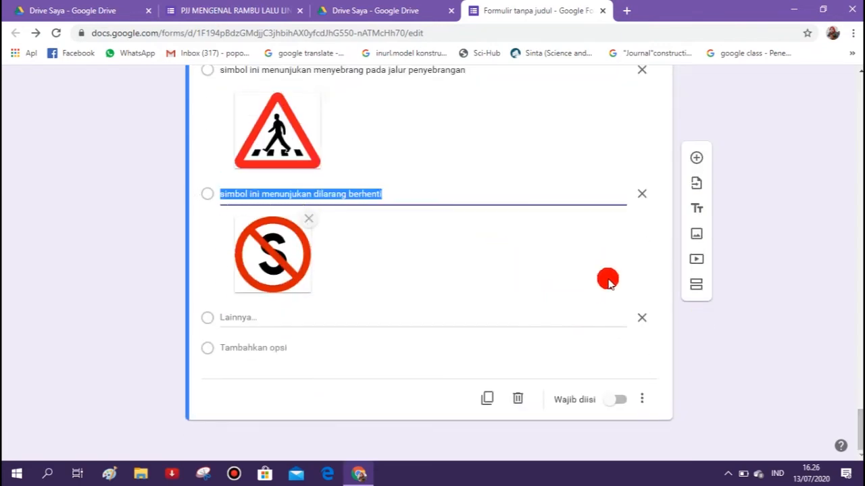
left_click(642, 318)
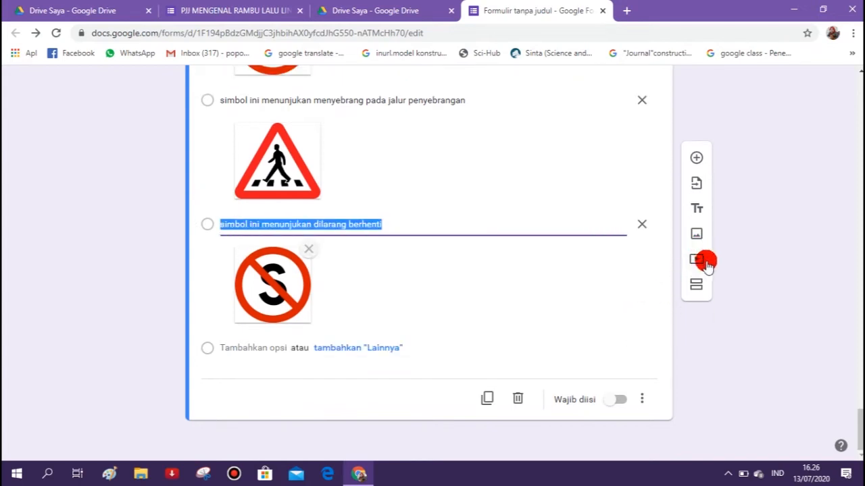
left_click(594, 342)
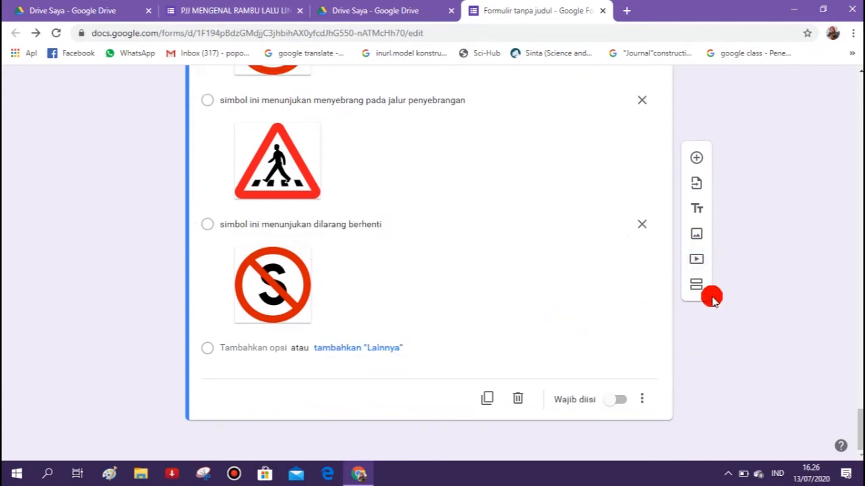
Add a multiple-choice question titled "simak video pembelajar berikut" below the picture question.
left_click(696, 260)
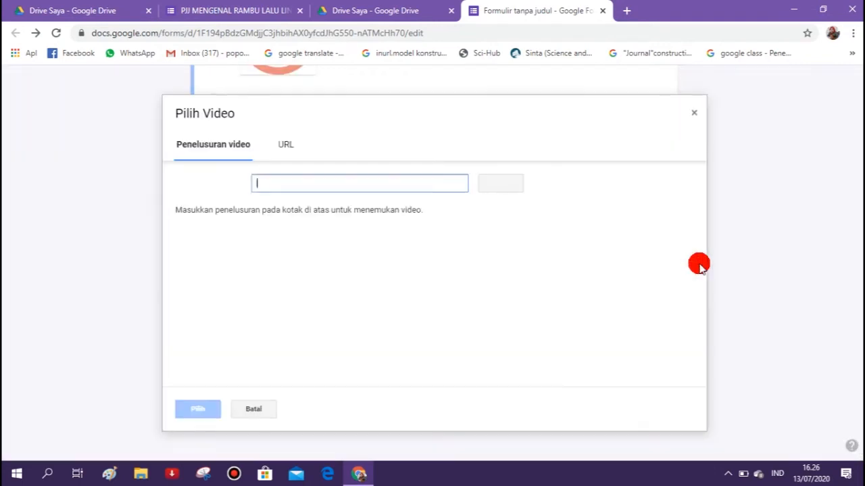
left_click(690, 122)
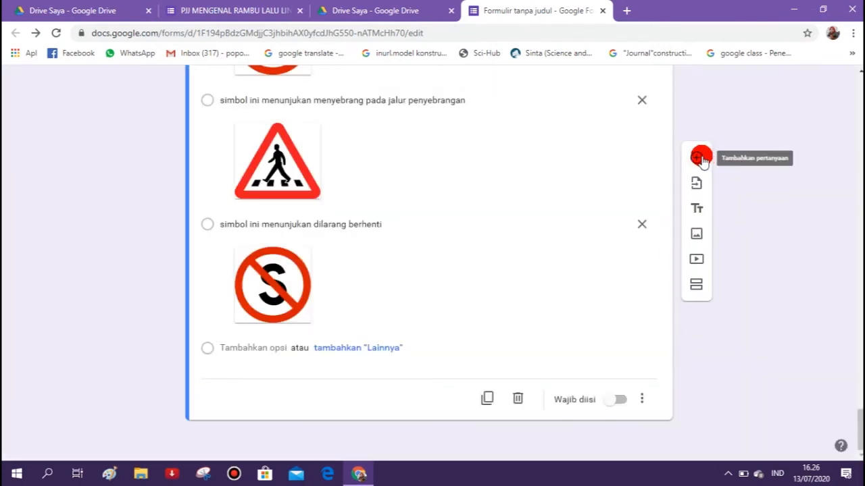
left_click(699, 157)
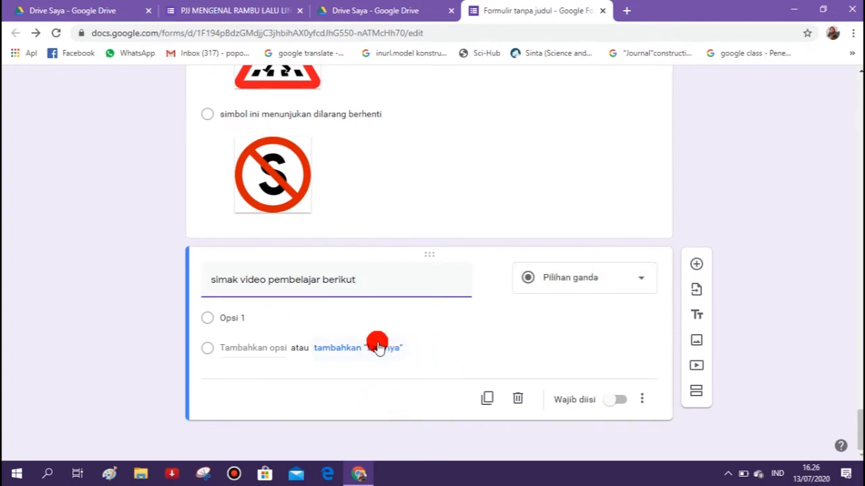
left_click(264, 321)
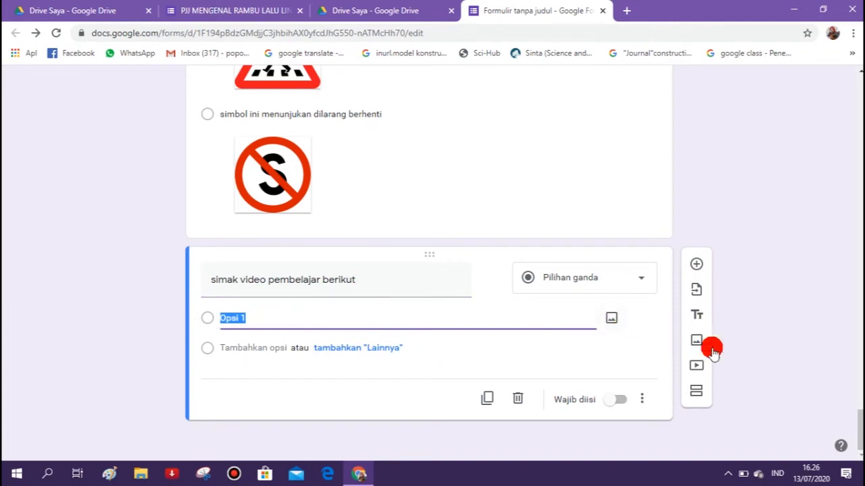
Search YouTube for "ayo mengenal rambu lalu lintas" and add the first video, titled "ayo mengenal rambu lalu lintas".
left_click(696, 365)
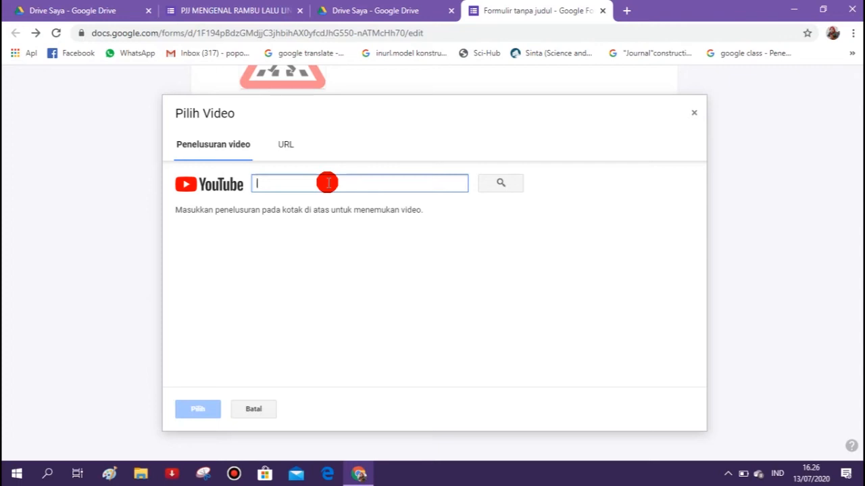
type("ayo mengenal rambu lalu lintas")
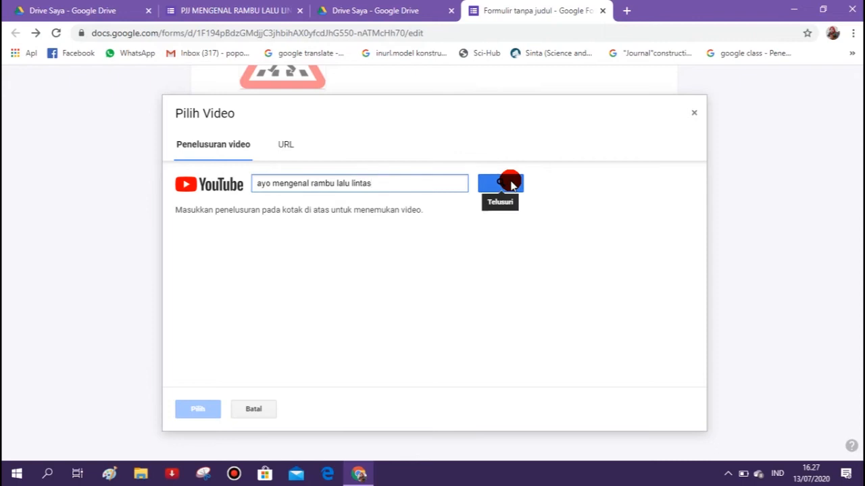
left_click(510, 183)
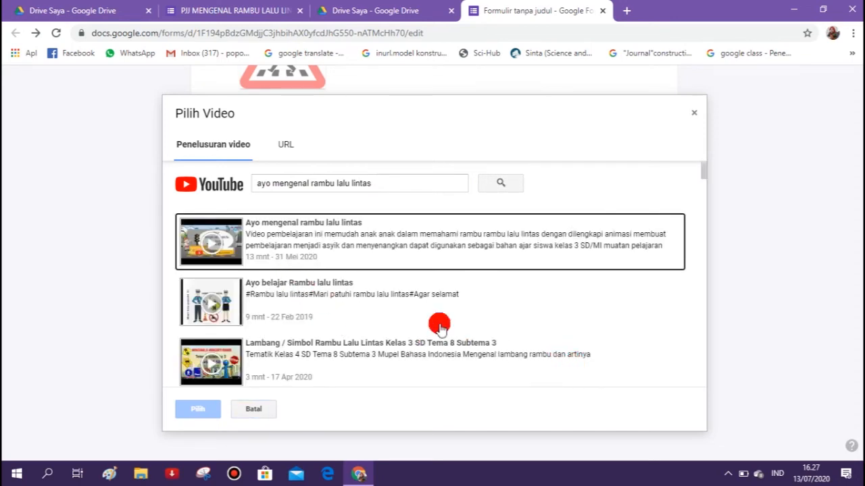
left_click(398, 233)
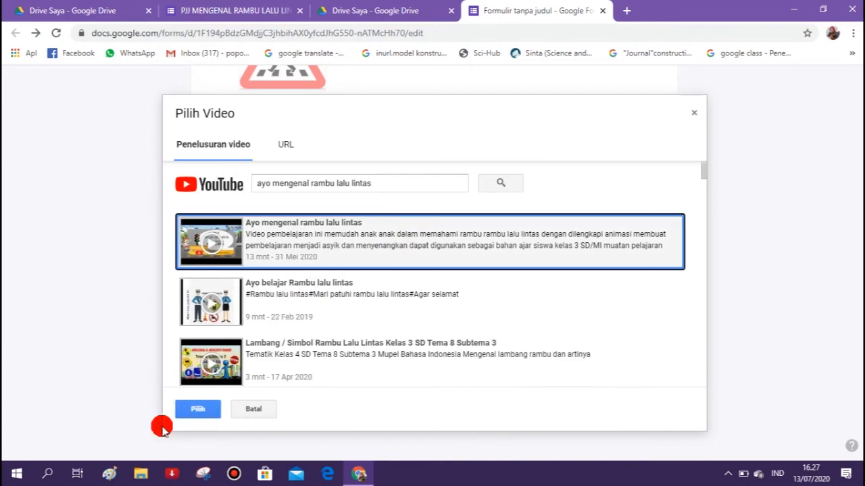
left_click(212, 408)
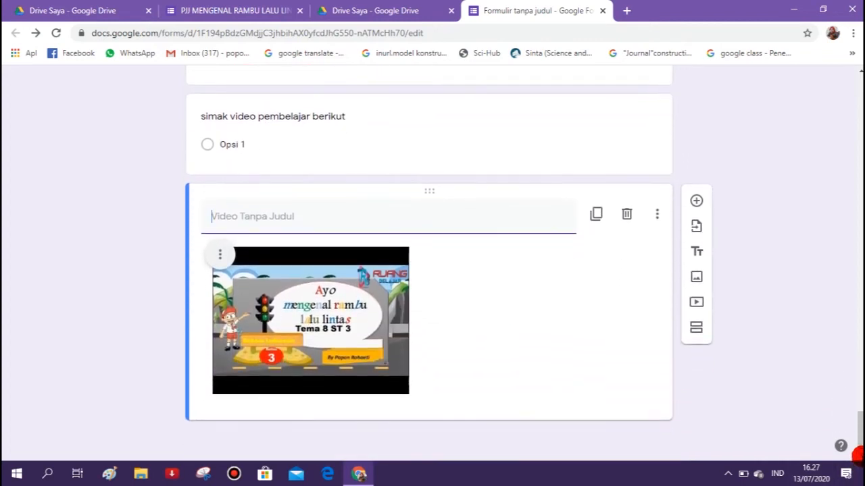
type("ayo mengenal rambu lalu lintas")
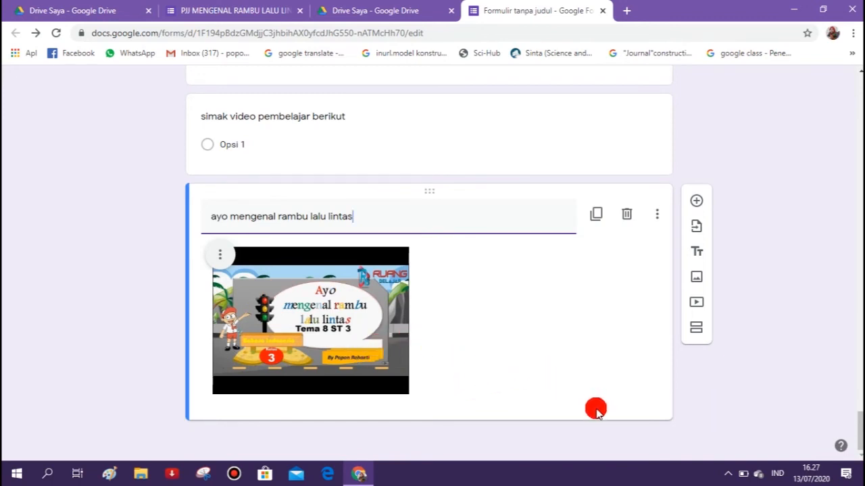
Add a new section after the learning video and title it "LATIHAN".
left_click(697, 328)
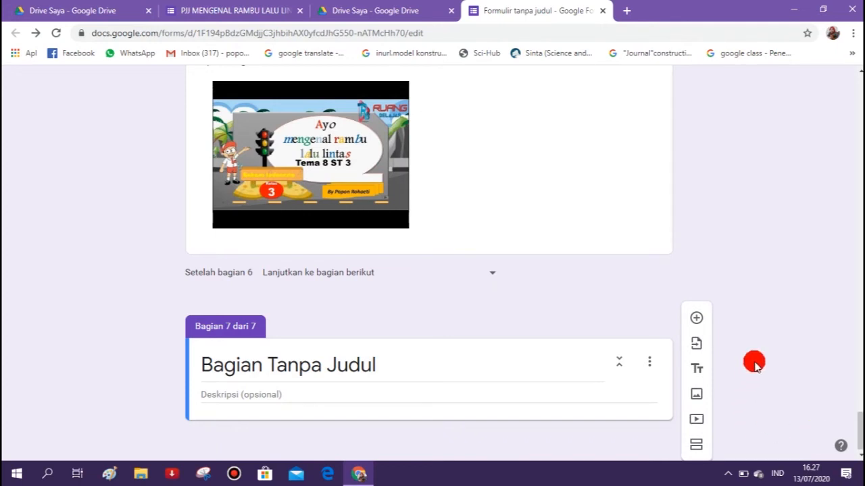
left_click(418, 362)
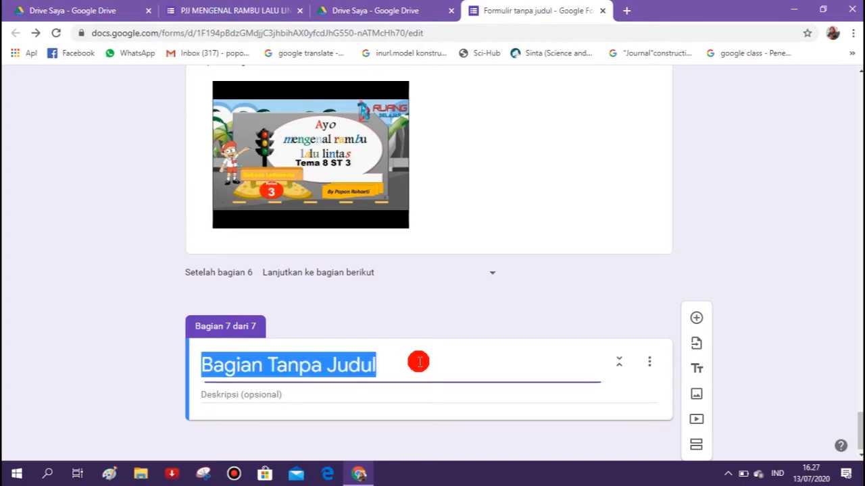
key("BackSpace")
type("LATIHAN")
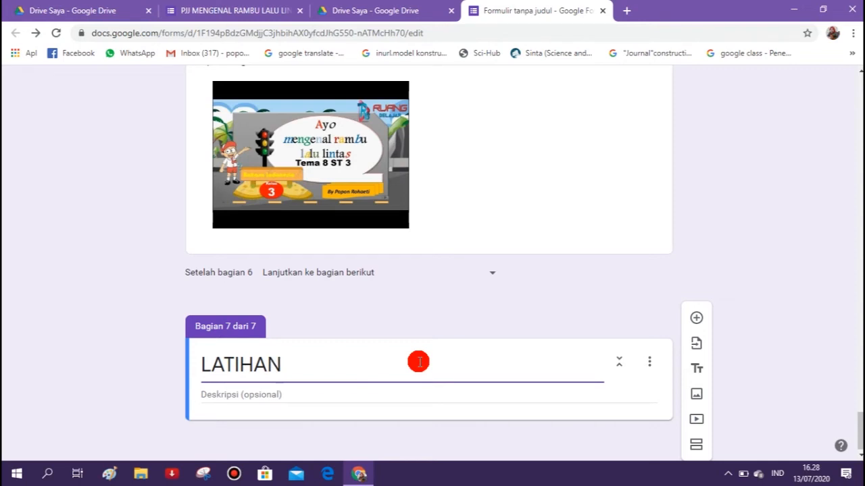
Describe the LATIHAN section as "Ayo kerjakan dengan teliti dengan mengklik link di bawah ini" and add an empty question below it.
left_click(352, 391)
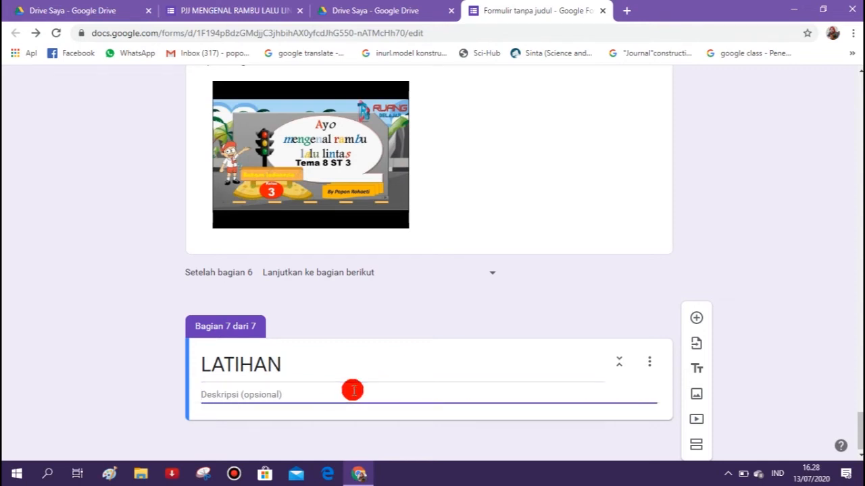
type("AY")
key("BackSpace")
key("BackSpace")
type("A")
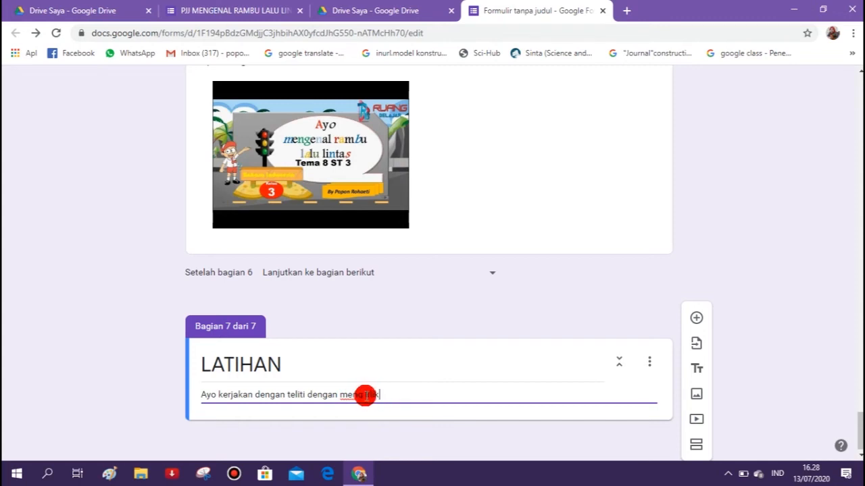
key("Return")
key("BackSpace")
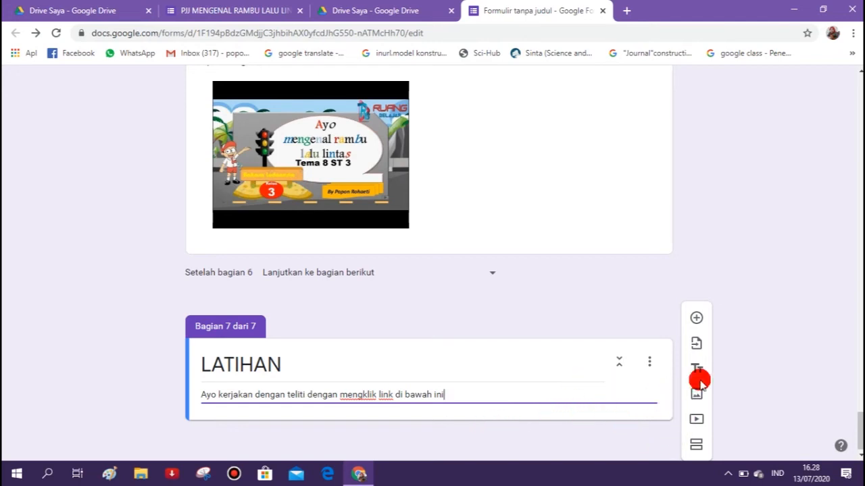
left_click(699, 318)
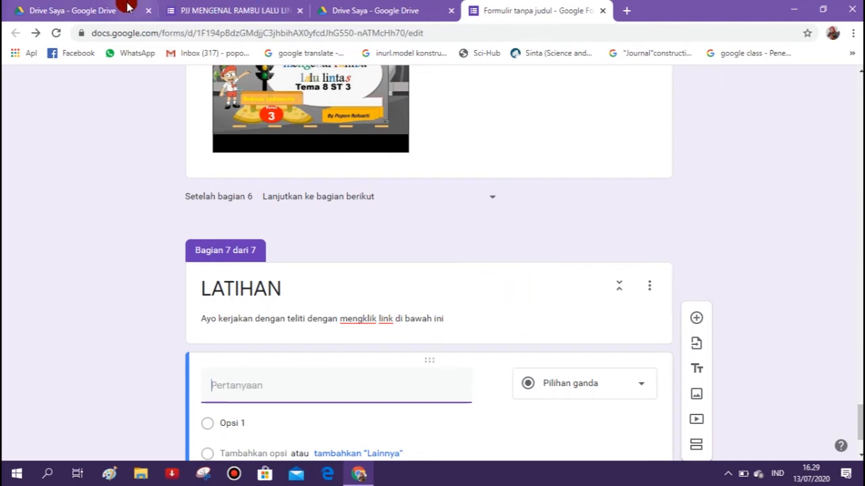
Open the form "LATIHAN SOAL RAMBU LALU LINTAS" from Google Drive and copy its shortened sharing link.
left_click(105, 6)
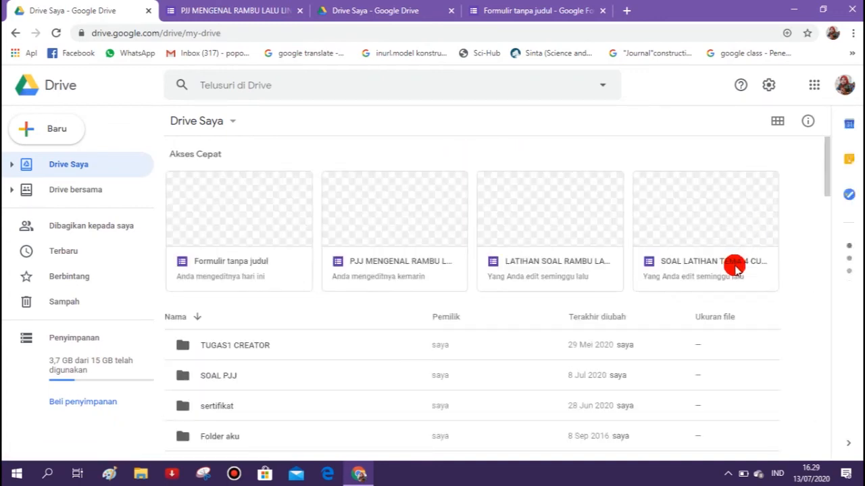
left_click(597, 233)
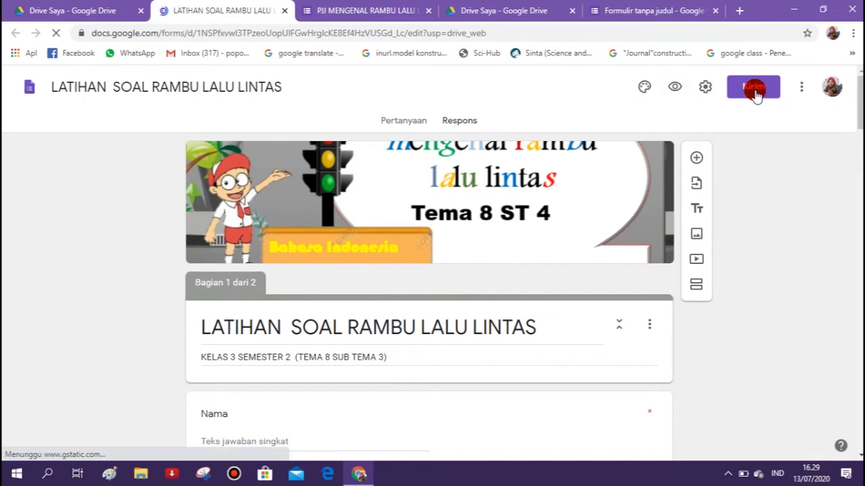
left_click(754, 87)
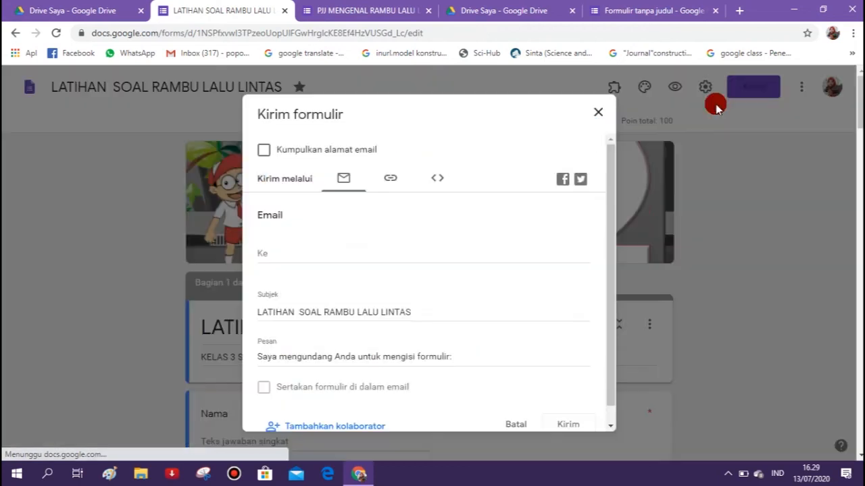
left_click(387, 177)
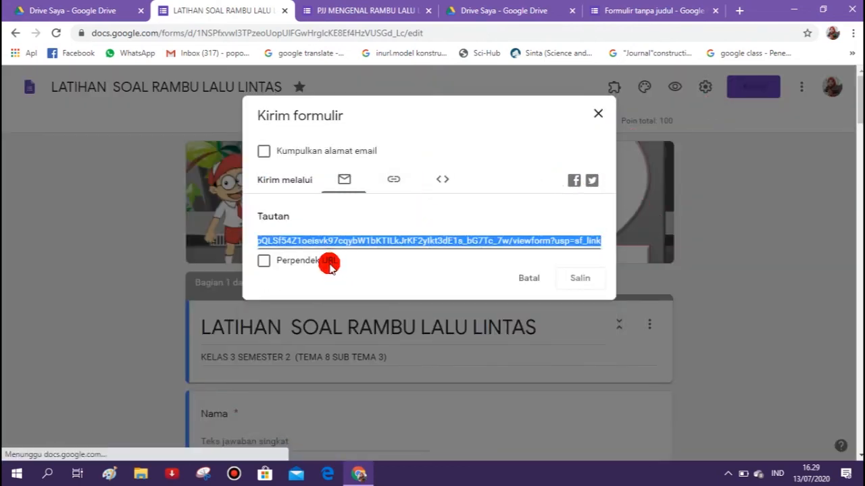
left_click(264, 264)
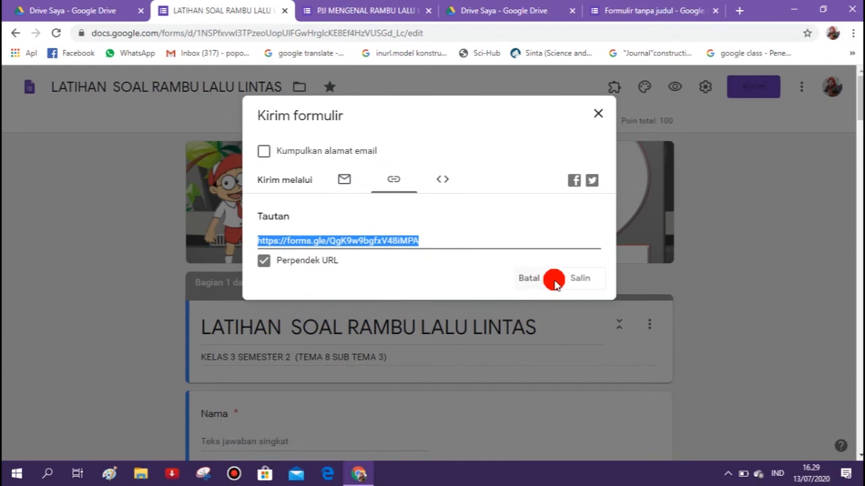
left_click(579, 280)
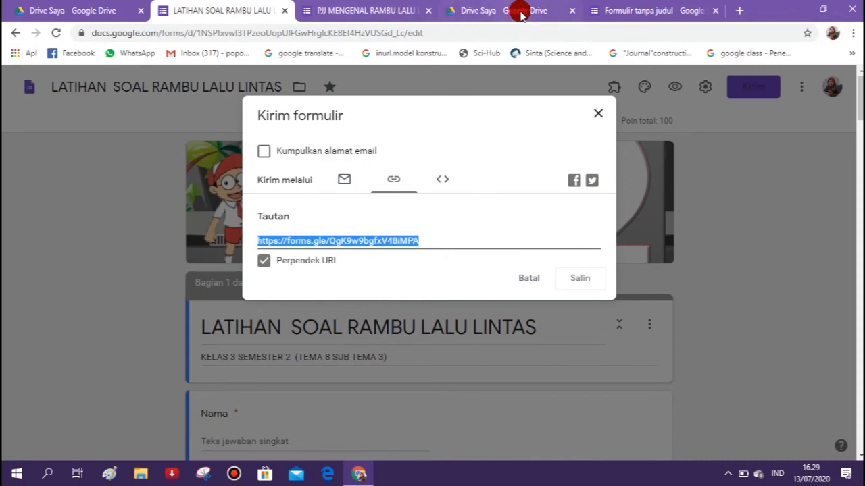
Back in the untitled form, paste the copied link on its own line below the text in the LATIHAN section's description.
left_click(616, 12)
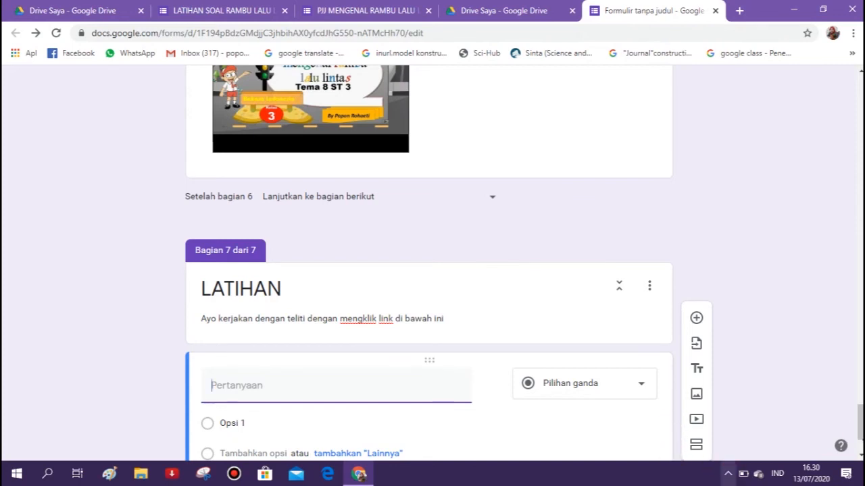
left_click(862, 456)
scroll(858, 455, "down", 3)
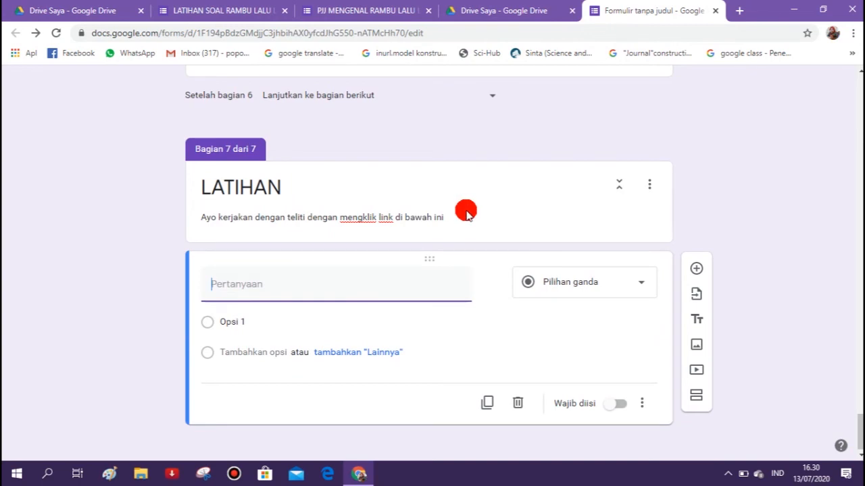
triple_click(466, 218)
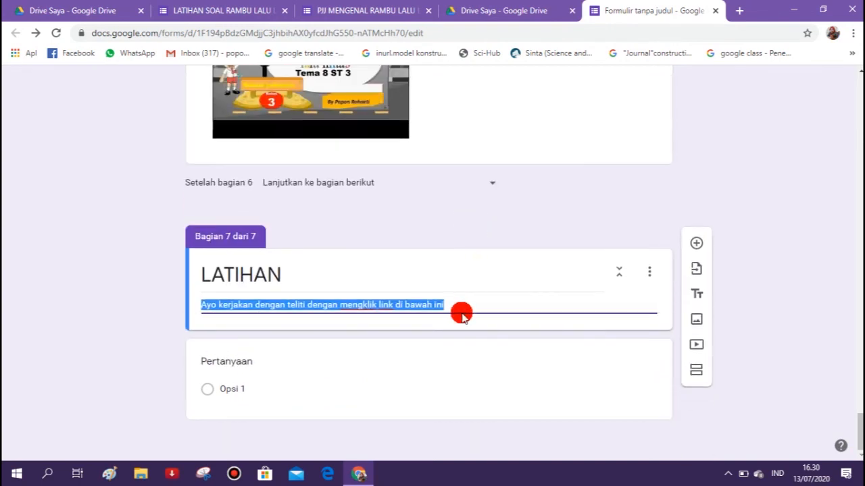
left_click(460, 303)
right_click(463, 307)
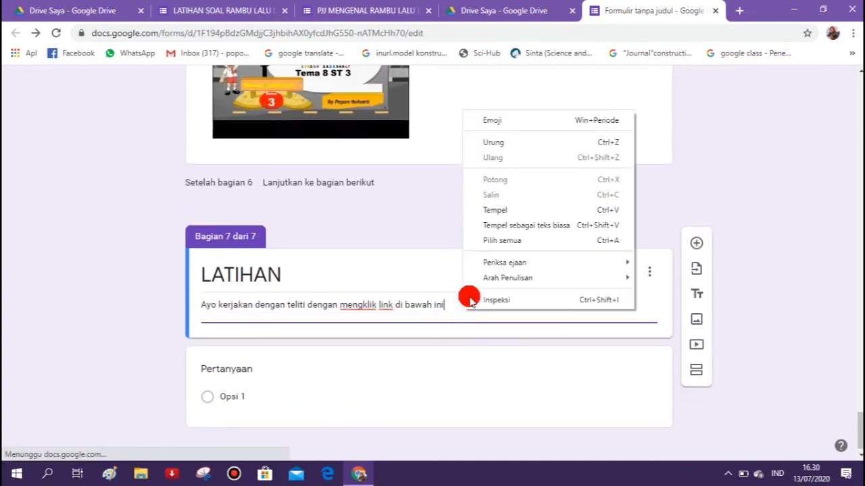
left_click(515, 210)
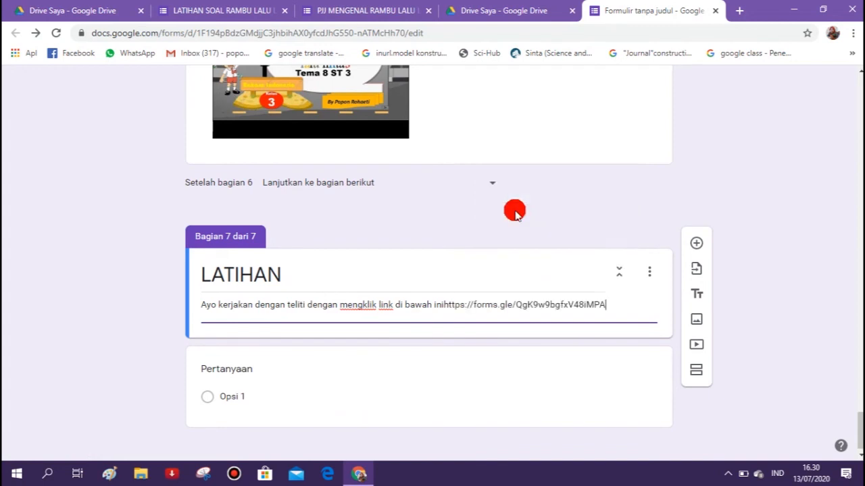
left_click(446, 305)
key("Return")
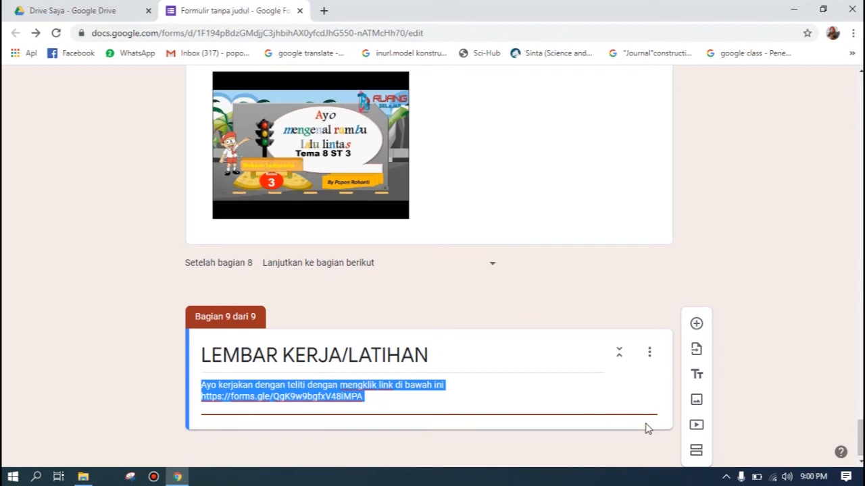
Add a section after "LEMBAR KERJA/LATIHAN" and title it "REFLEKSI PEMBELAJARAN".
left_click(643, 428)
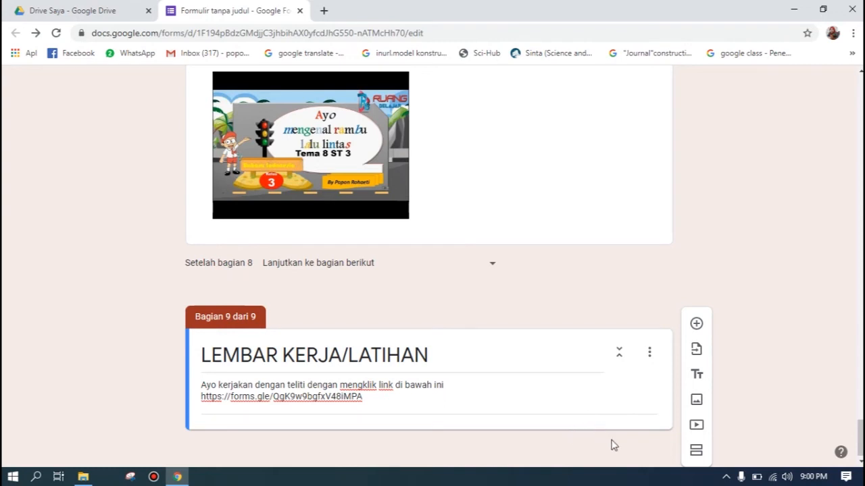
left_click(698, 458)
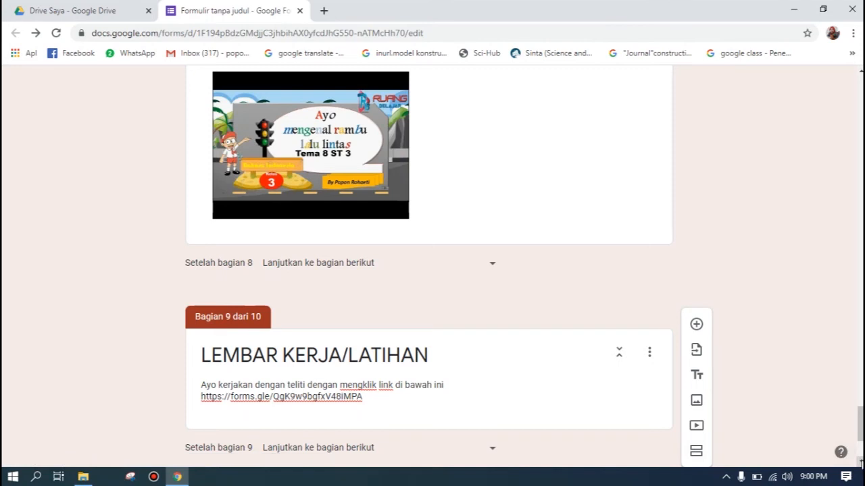
left_click(859, 463)
left_click(860, 462)
left_click(859, 462)
left_click(859, 463)
left_click(859, 462)
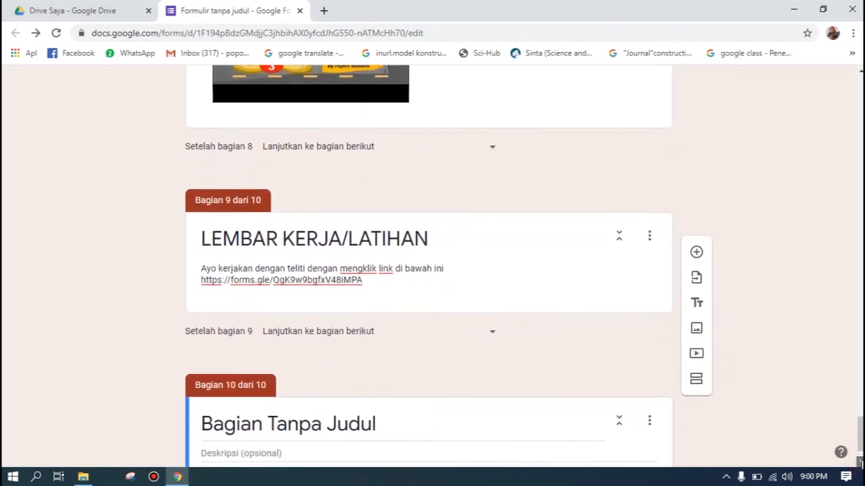
left_click(859, 463)
left_click(860, 463)
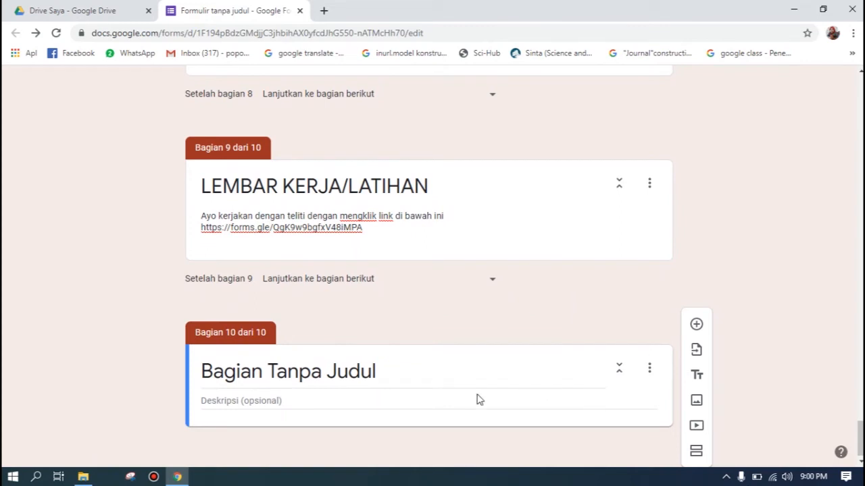
left_click(442, 368)
type("r")
key("BackSpace")
type("REFLEKSI PEMBELAJARAN")
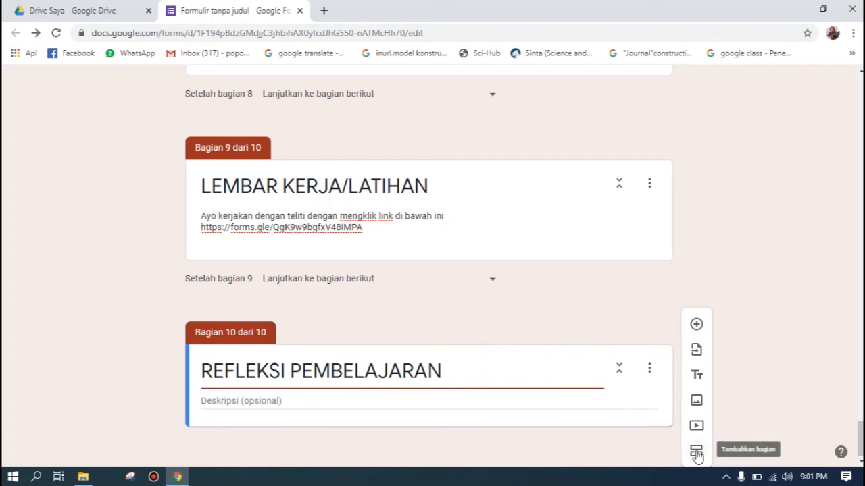
Add a question to the "REFLEKSI PEMBELAJARAN" section and set its type to "Kisi pilihan ganda".
left_click(696, 325)
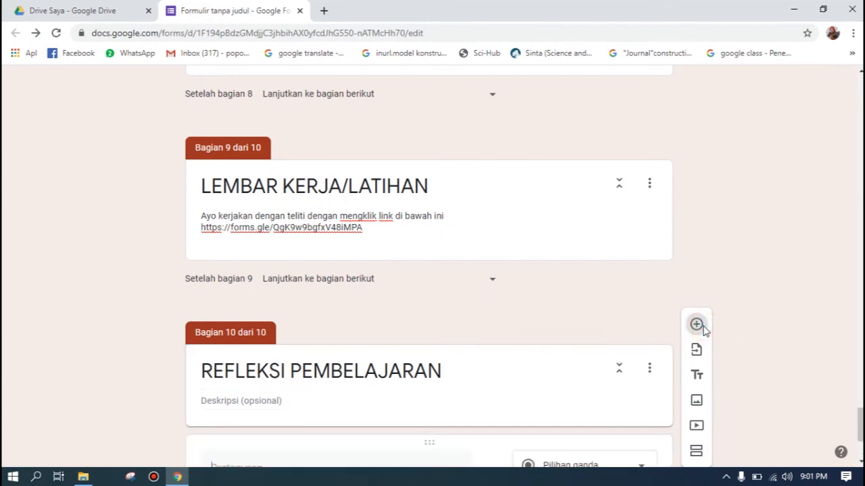
left_click(861, 466)
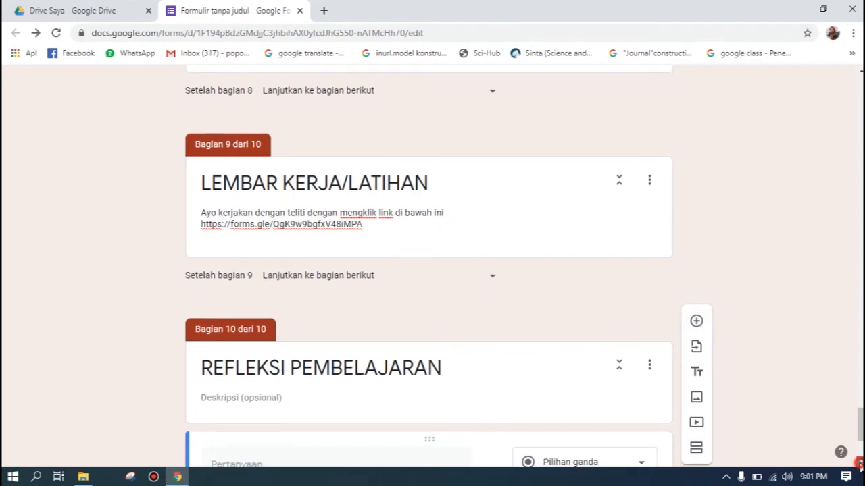
left_click(860, 466)
left_click(861, 466)
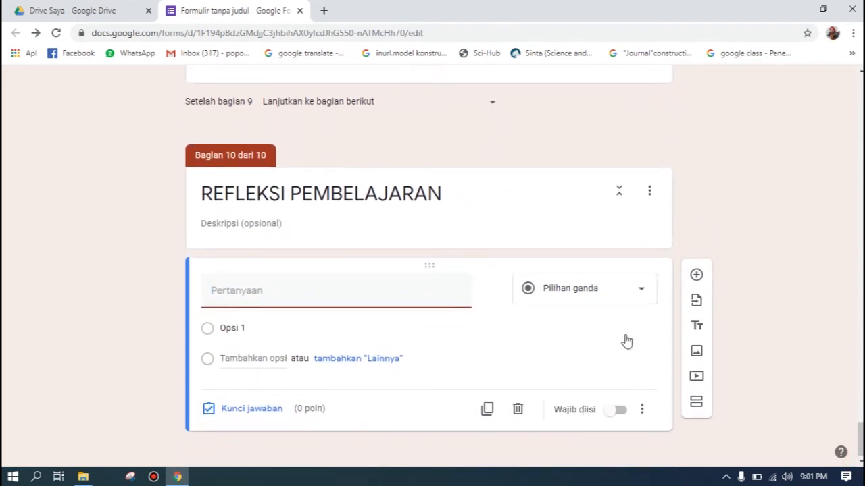
left_click(642, 291)
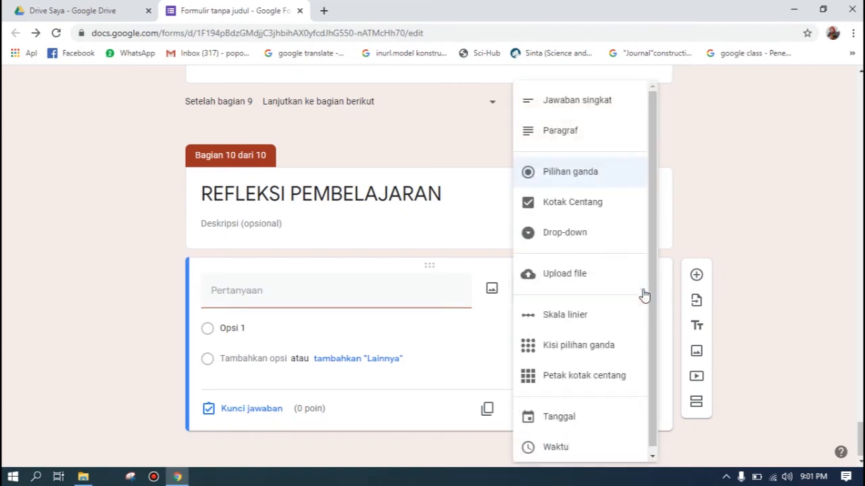
left_click(611, 351)
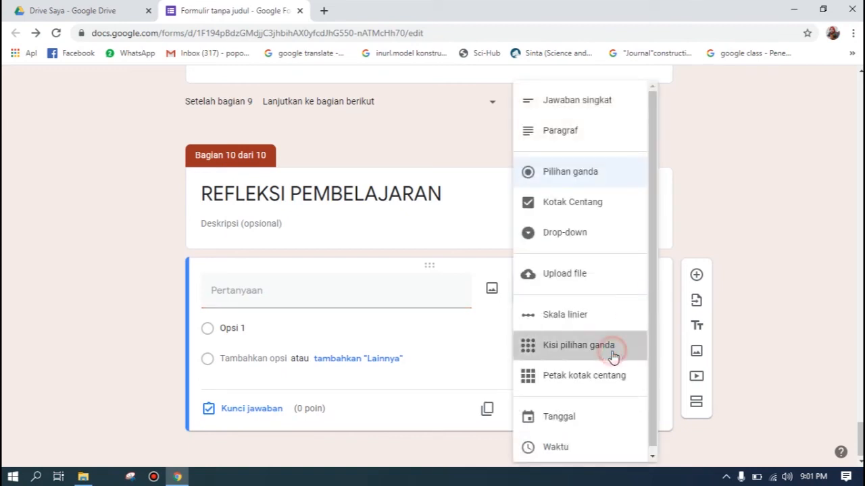
Title the grid question "Isi dengan kenyataan yang sebenarnya (satu pertanyaan diisi dengan 1 jawaban)".
left_click(337, 293)
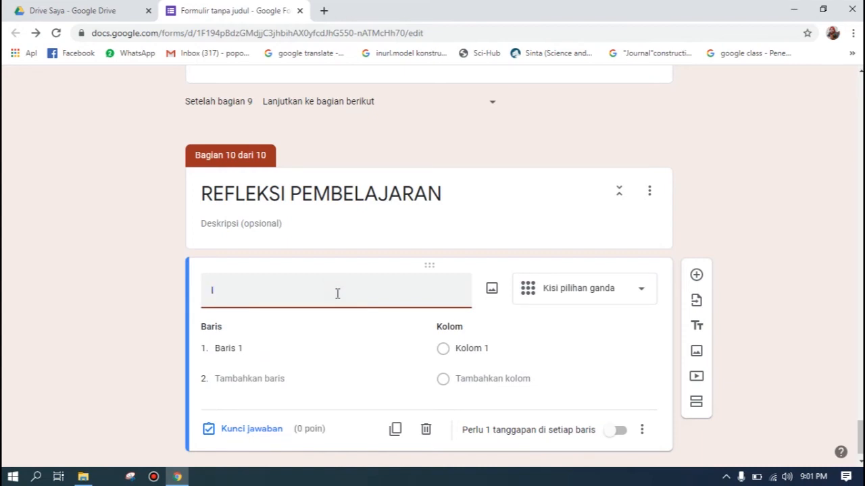
type("d")
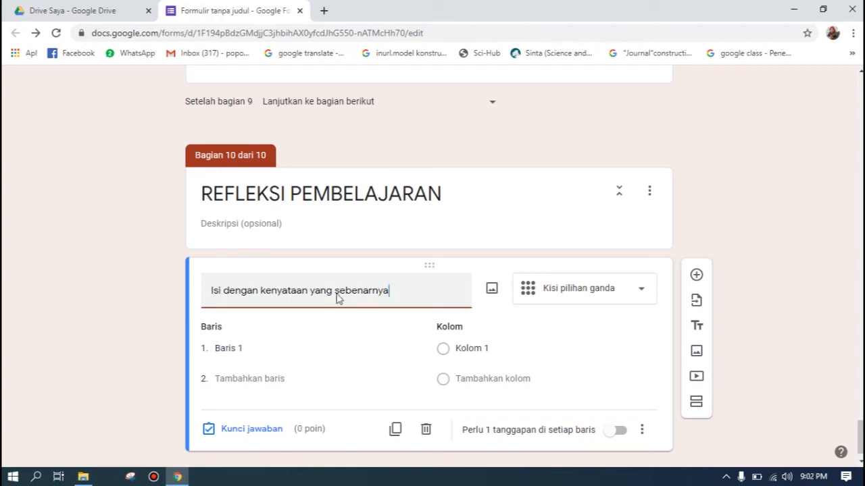
type("(satu pertanyaan dii")
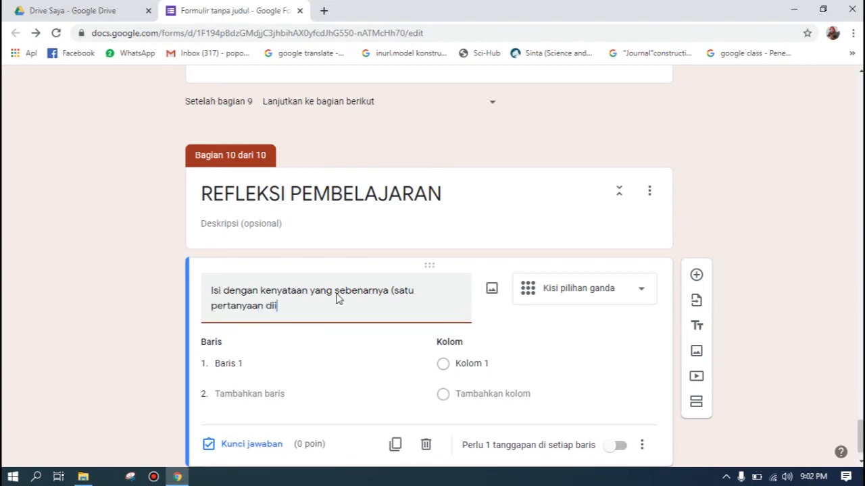
type("si dengan 1 jawaban)")
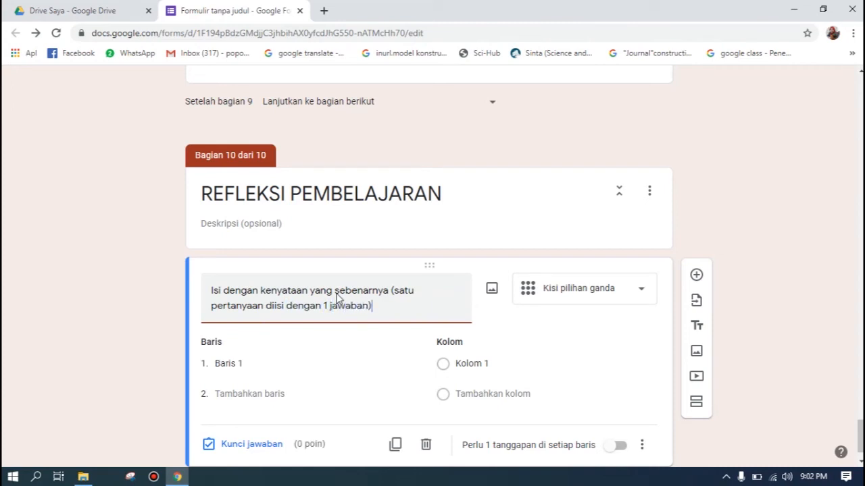
Name the first row of the reflection grid "Saya memahami materi pembelajaran ini".
left_click(239, 362)
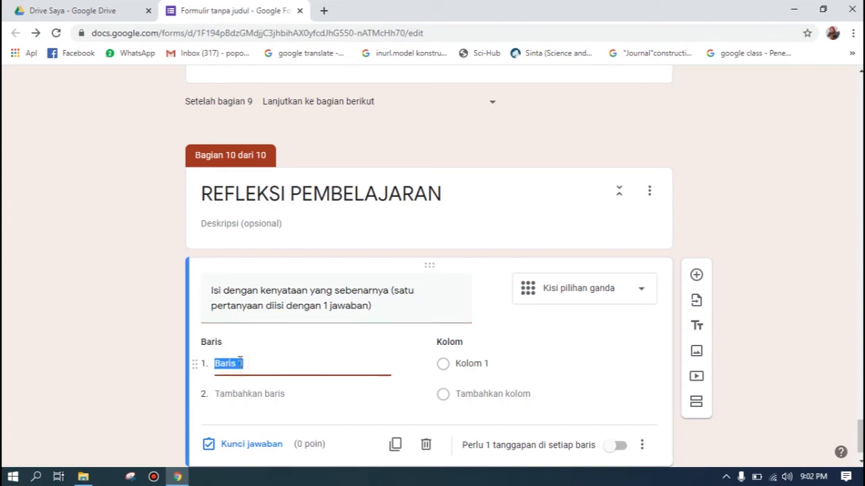
type("Saya memahami")
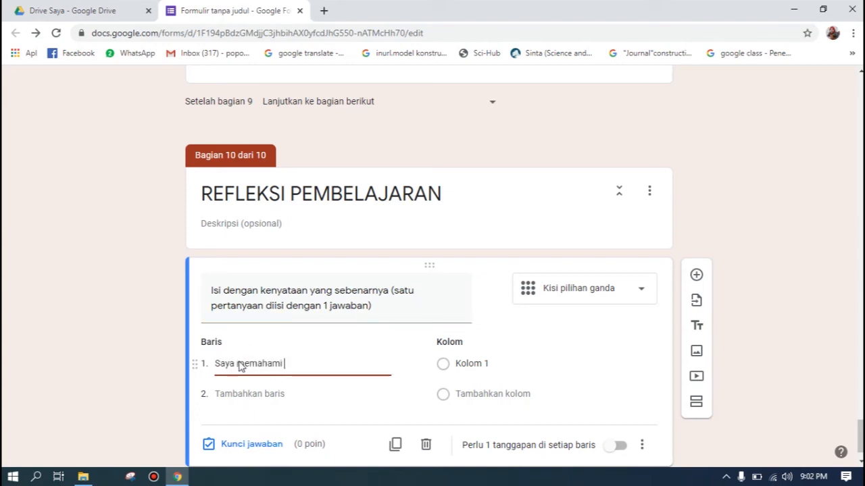
type(" materi")
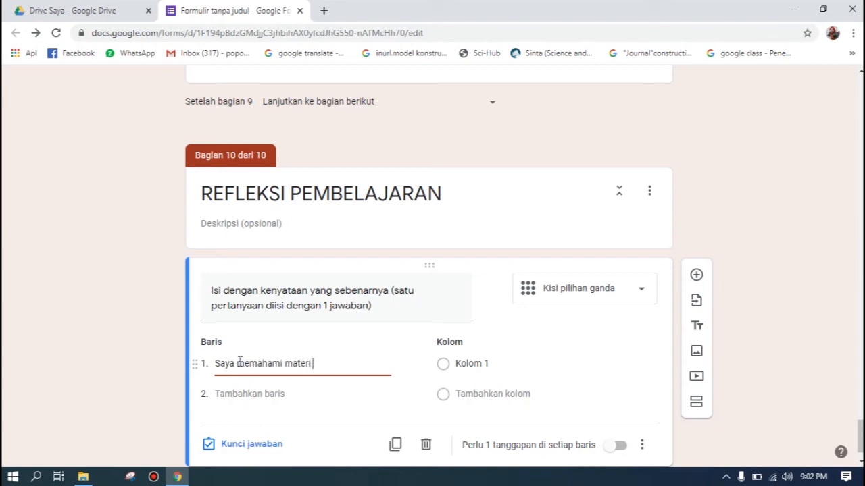
type(" pembelajaran ini")
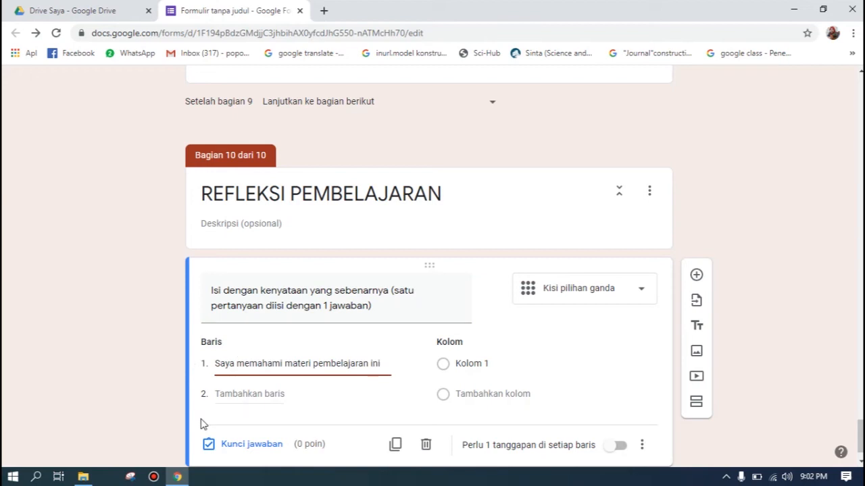
Add a second row to the grid reading "Saya kurang memahami materi pembelajaran ini".
left_click(265, 392)
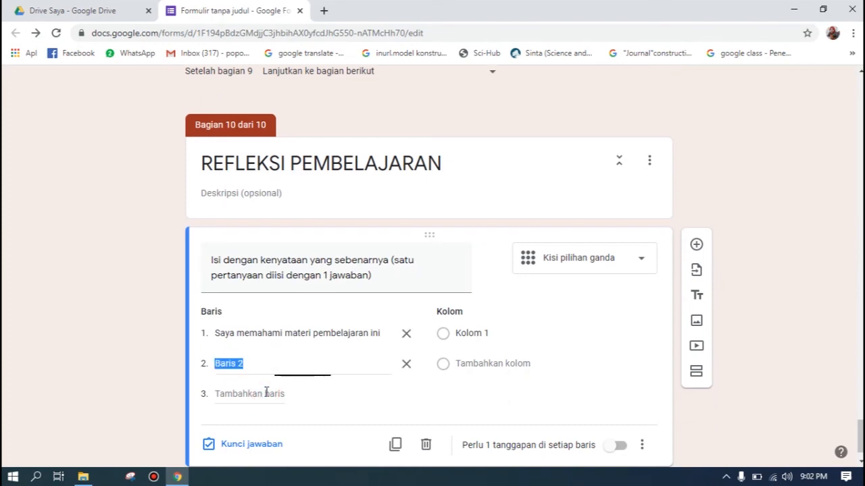
type("Sayang")
key("BackSpace")
key("BackSpace")
type("kyur")
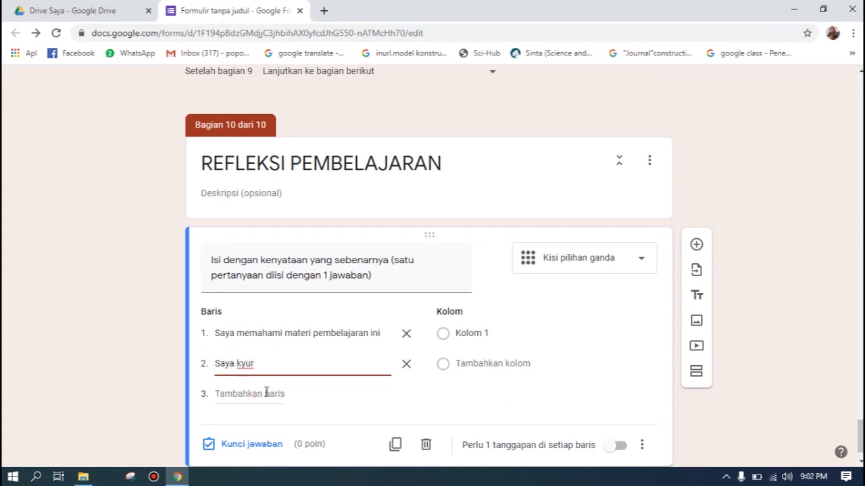
key("BackSpace")
key("BackSpace")
key("BackSpace")
type("urang memahami mat")
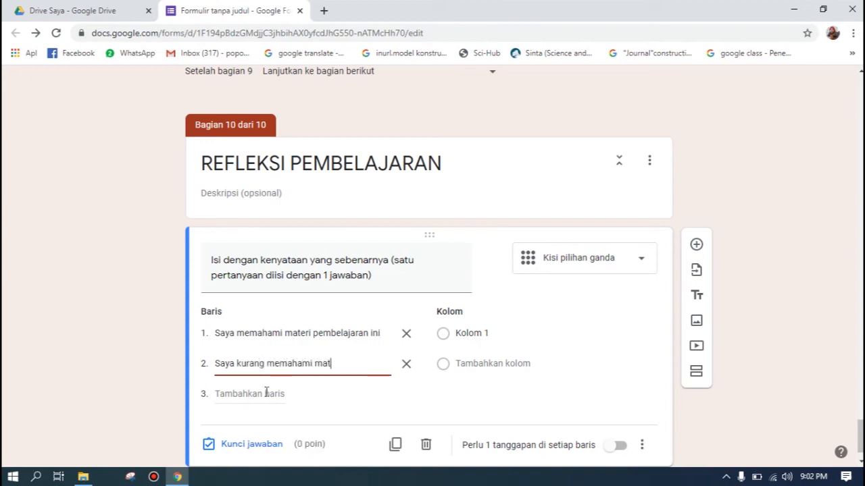
type("eri pembelajaran ini")
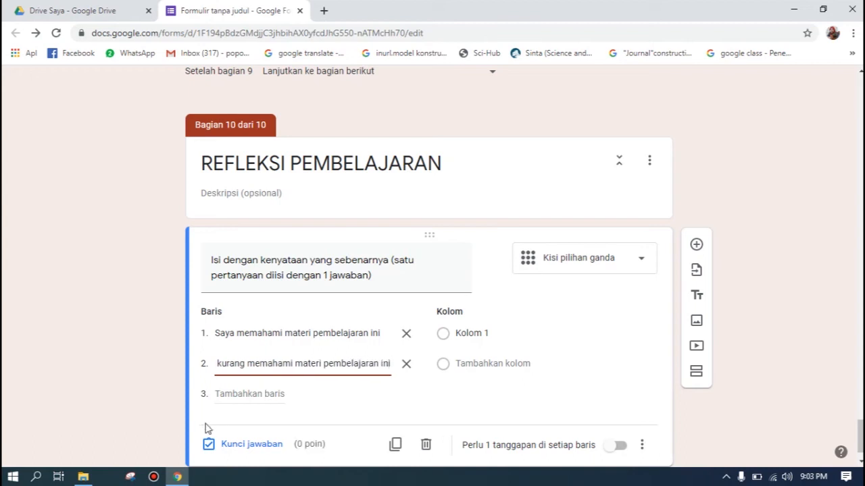
Add the third and fourth grid rows, "Saya perlu pengulangan materi pembelajarn ini" and "Saya tidak memahami pembelajaran ini".
left_click(247, 395)
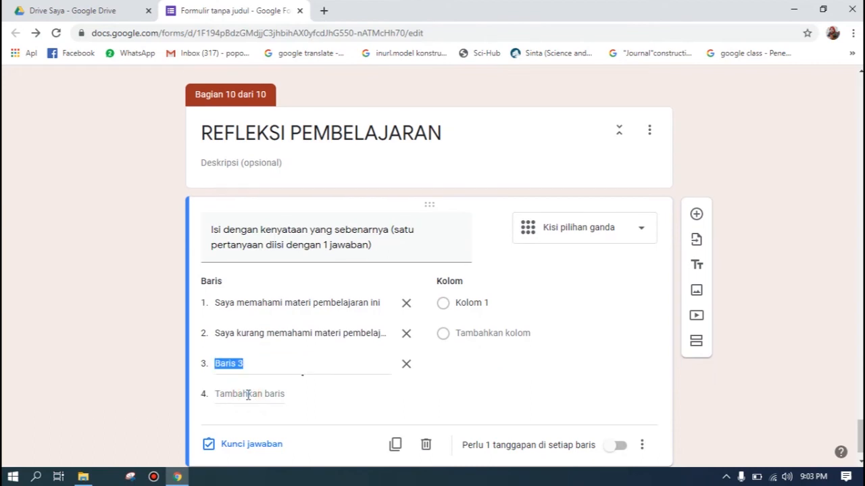
type("Saya perlu pengu")
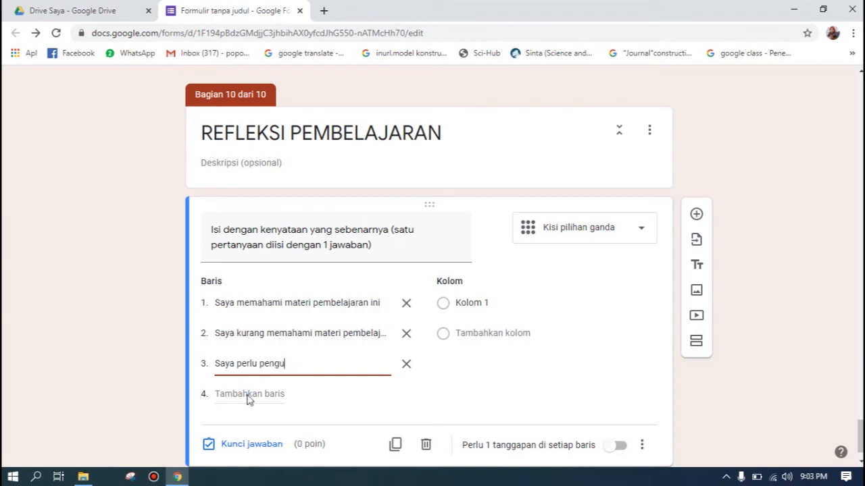
type("rangan mate")
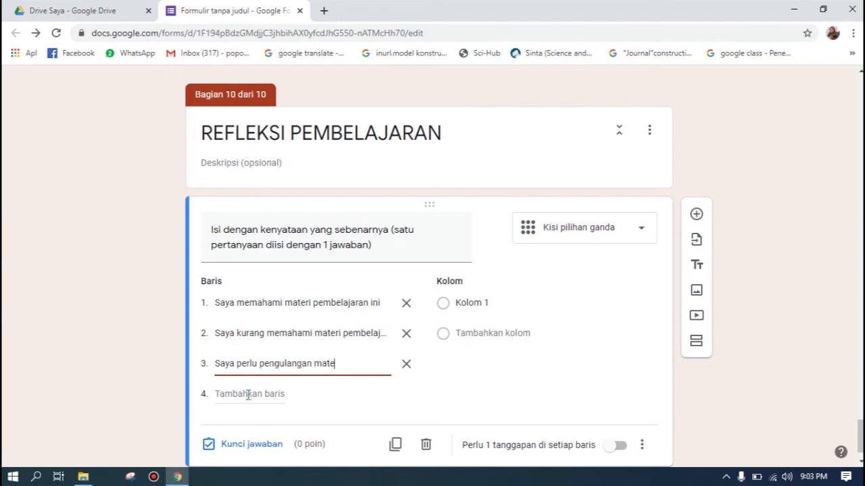
type("ri pembelajarn ini")
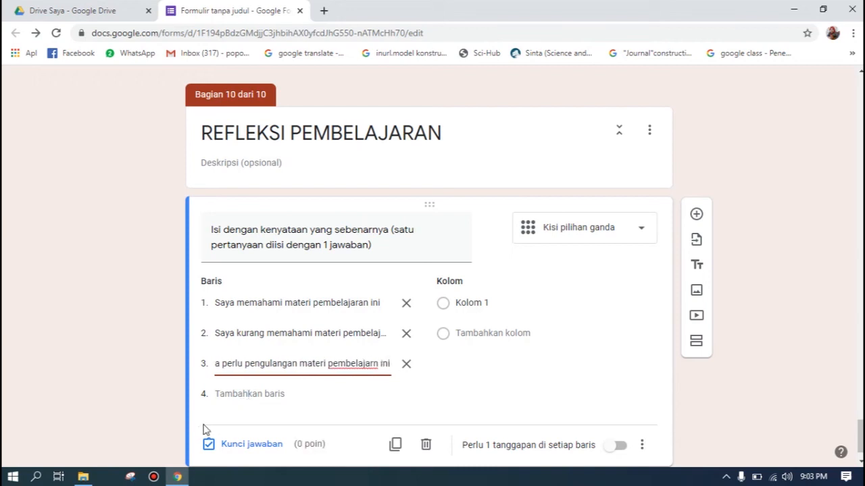
left_click(258, 394)
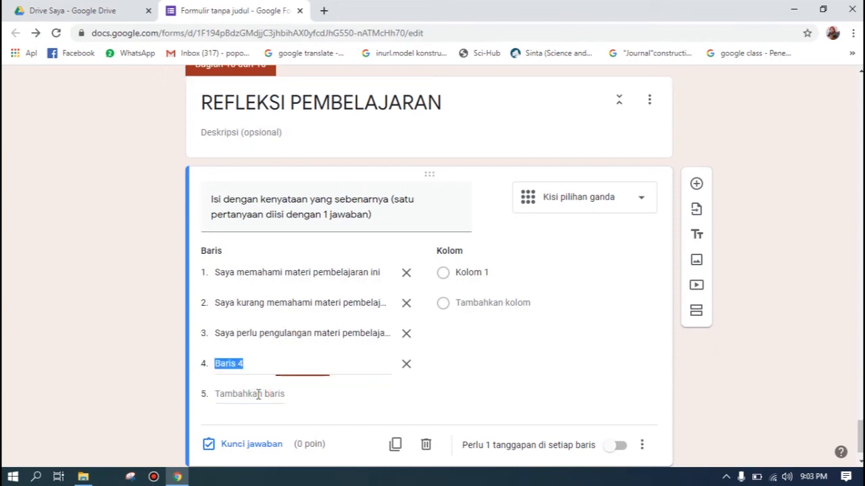
type("Saya tidak memahami pembelajaran ini")
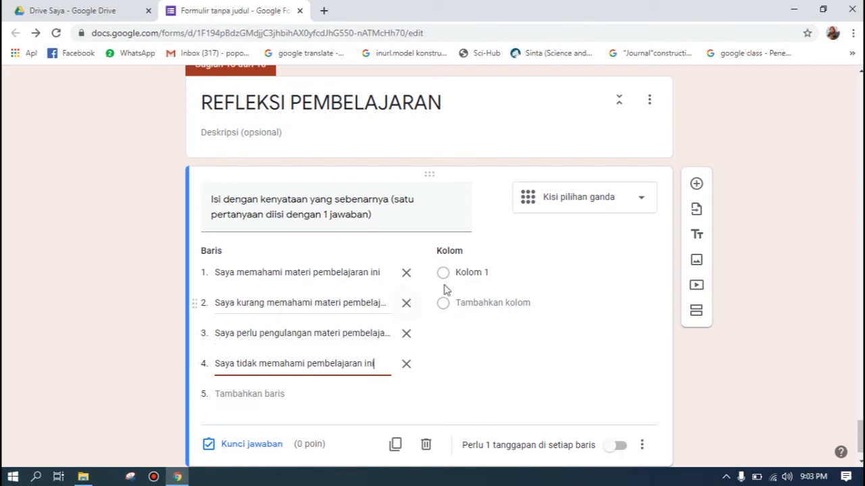
Set the grid's columns to "Ya" and "Tidak" and require one response in every row.
left_click(466, 273)
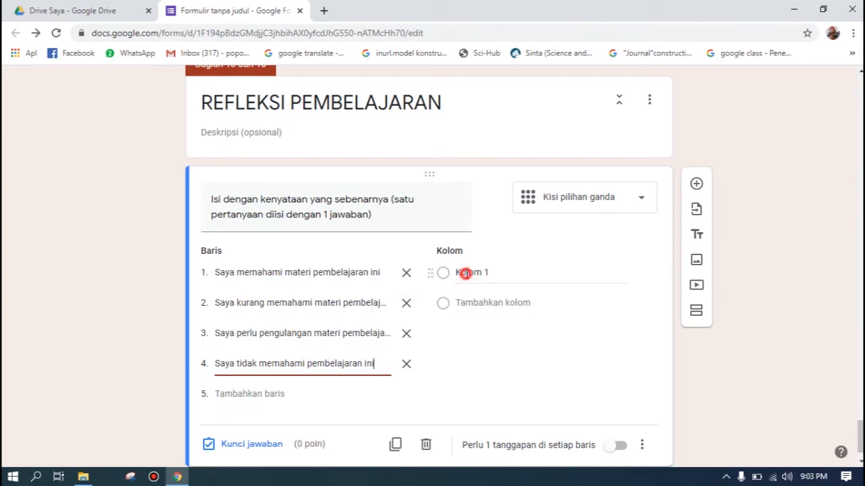
type("T")
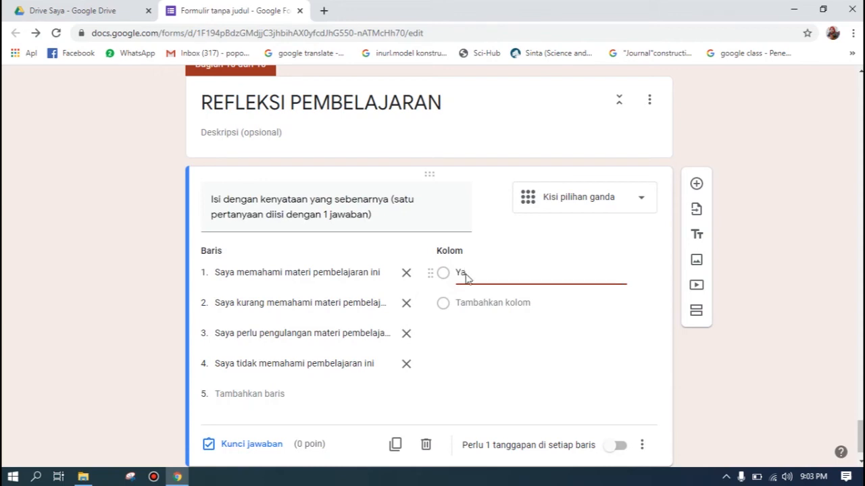
left_click(465, 304)
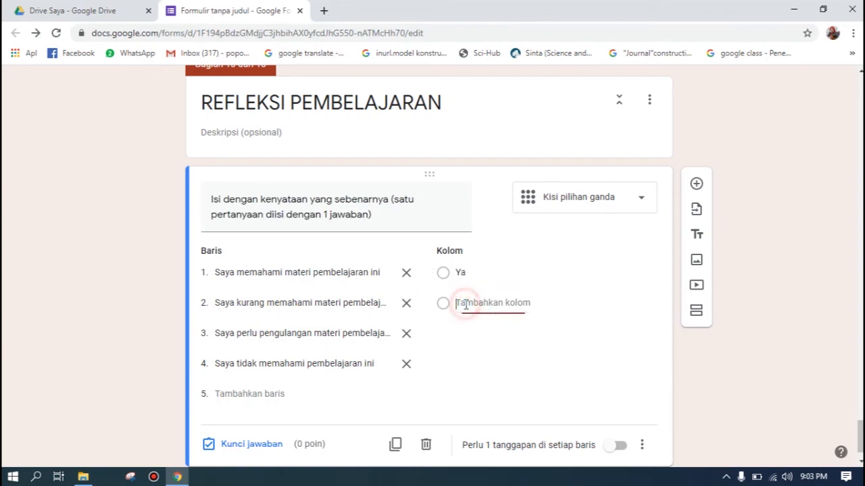
type("Tidak")
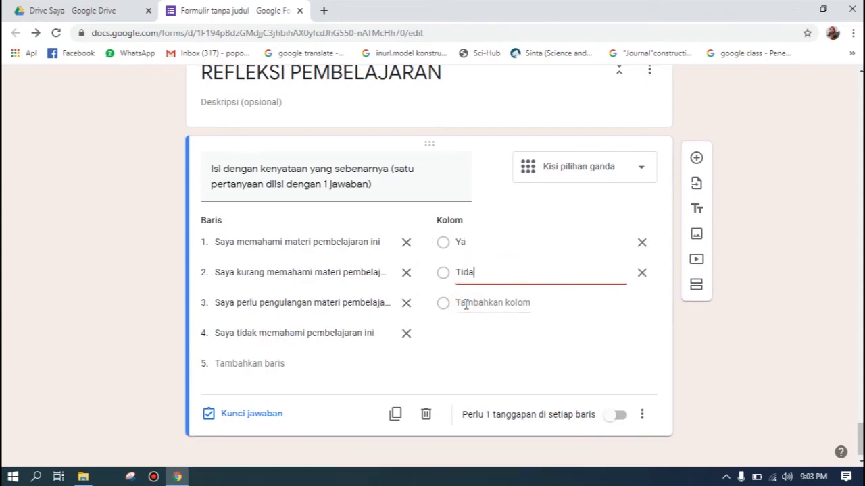
left_click(610, 423)
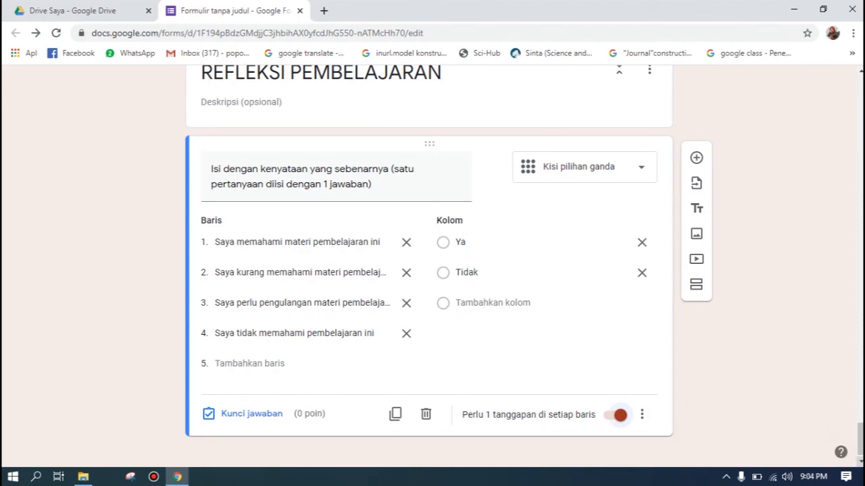
Upload the image "tubnail rambu" from the RAMBU folder as the form's header.
left_click_drag(861, 437, 860, 86)
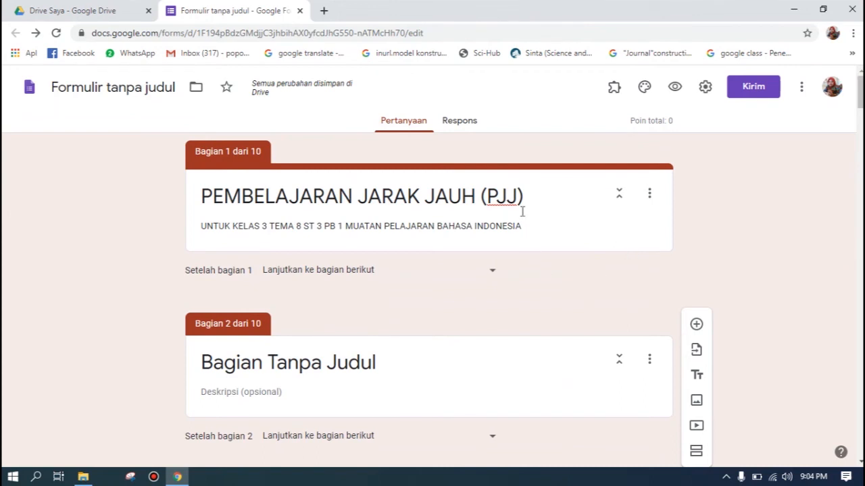
left_click(645, 89)
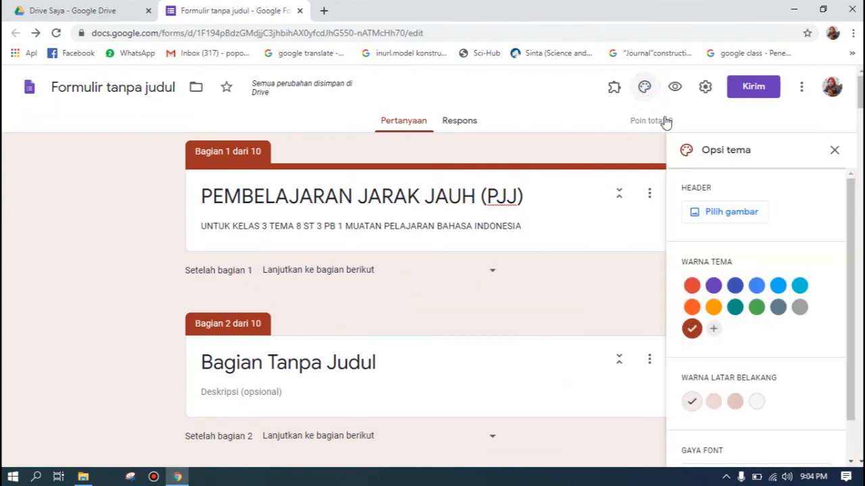
left_click(752, 215)
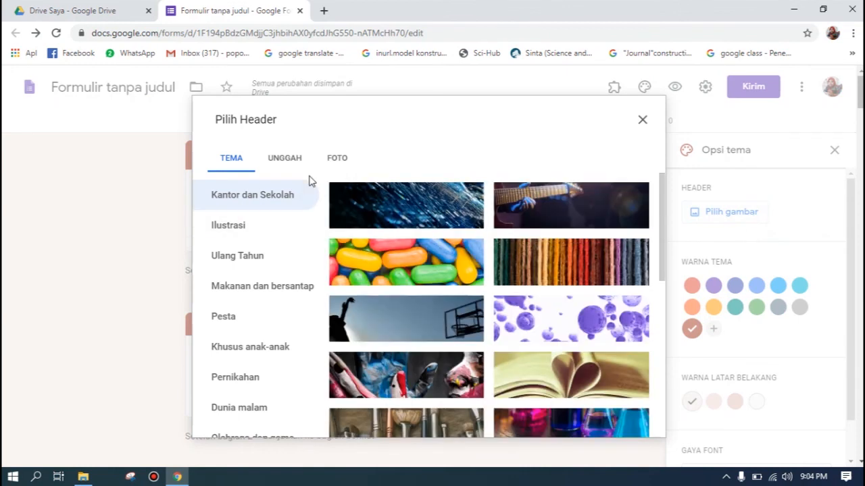
left_click(292, 161)
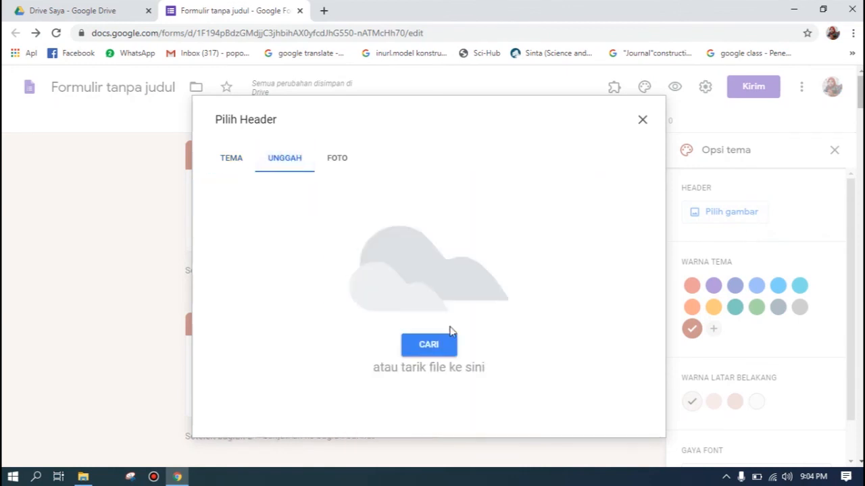
left_click(436, 352)
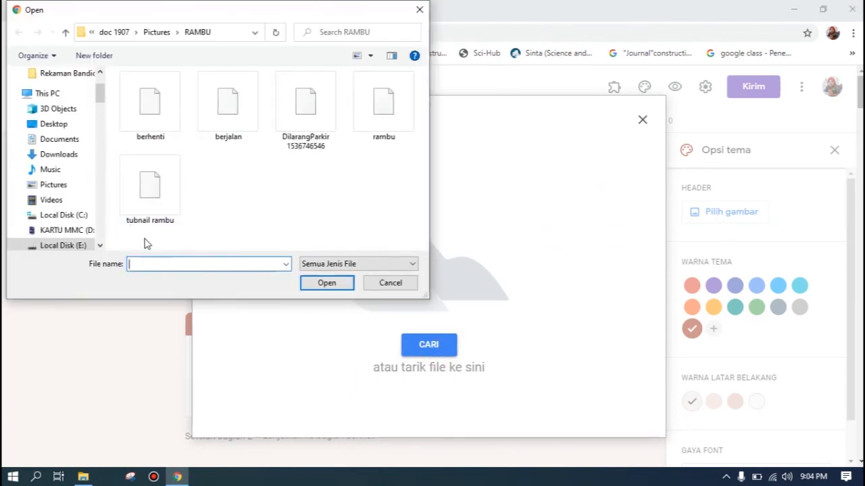
left_click(155, 180)
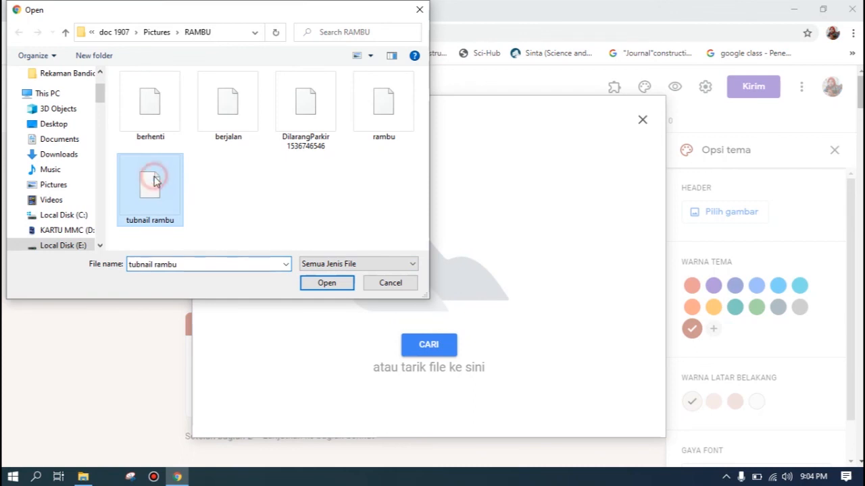
left_click(334, 286)
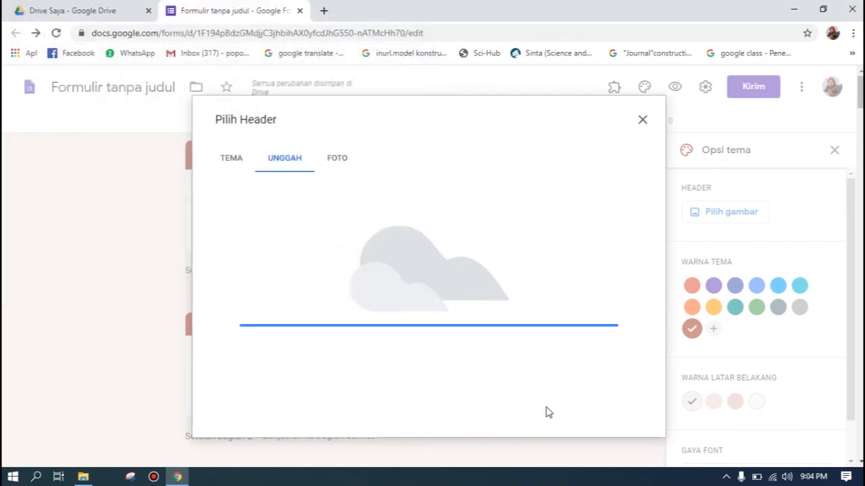
left_click(621, 410)
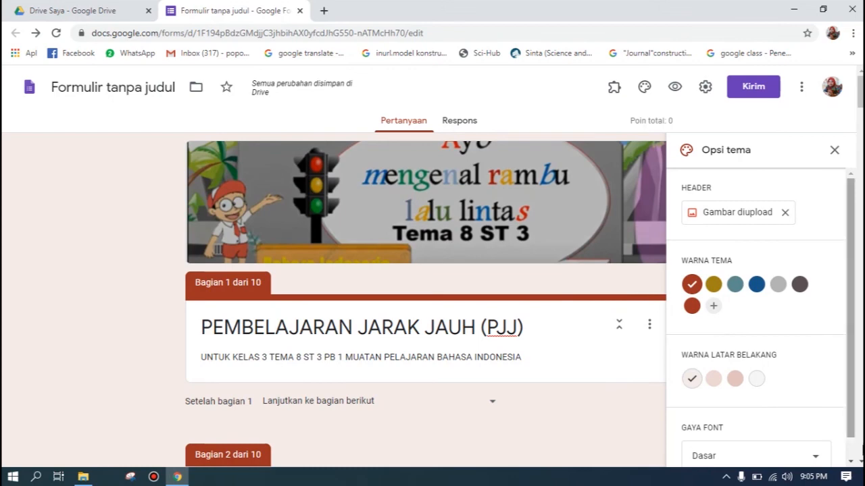
Delete the two empty "Bagian Tanpa Judul" sections that follow the form's first section.
scroll(854, 432, "down", 2)
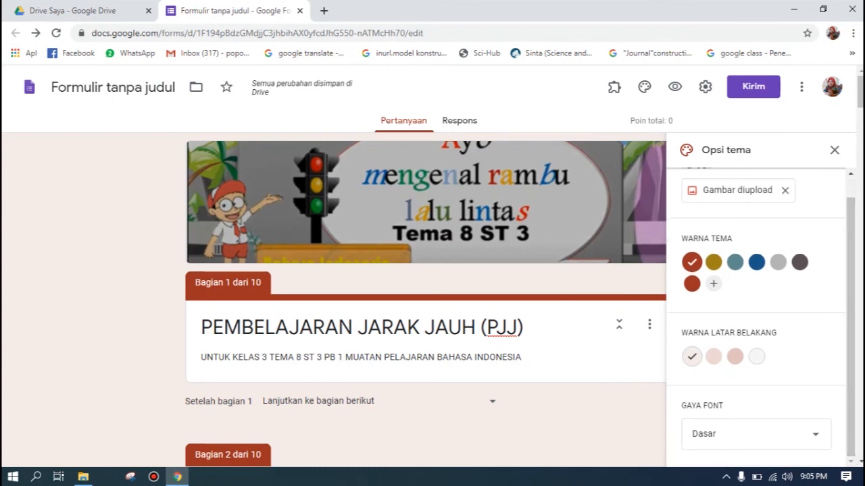
scroll(425, 270, "down", 3)
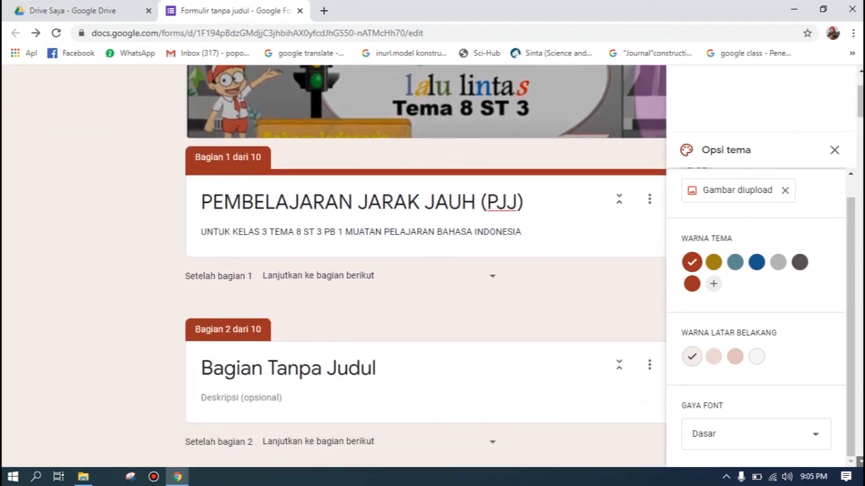
scroll(426, 270, "down", 2)
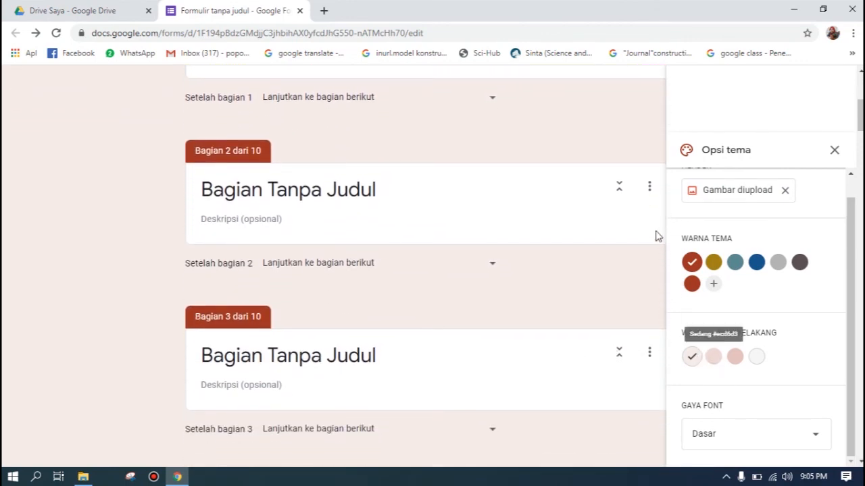
left_click(653, 193)
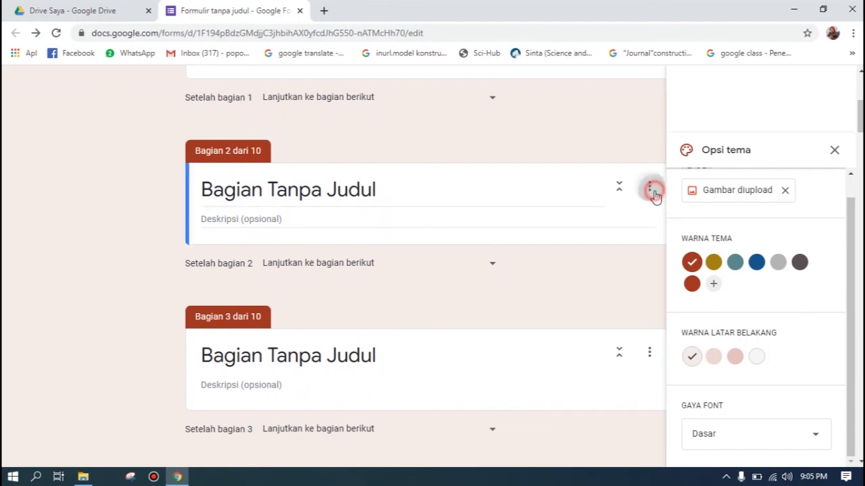
left_click(653, 193)
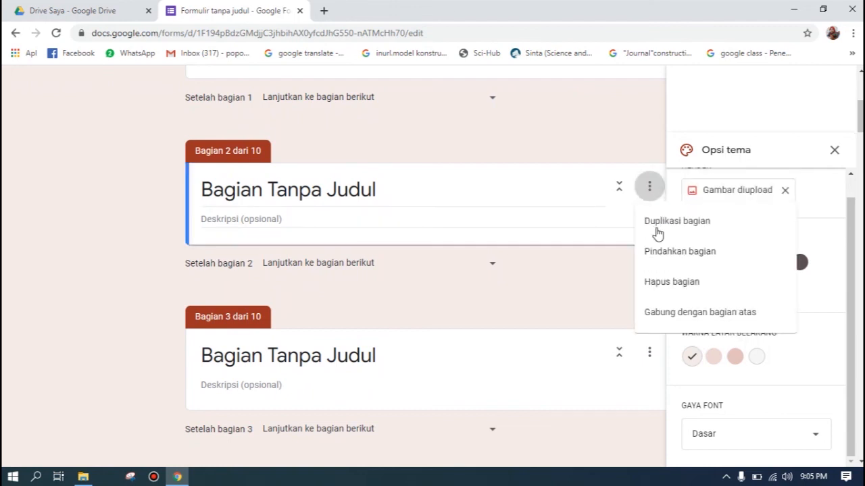
left_click(678, 286)
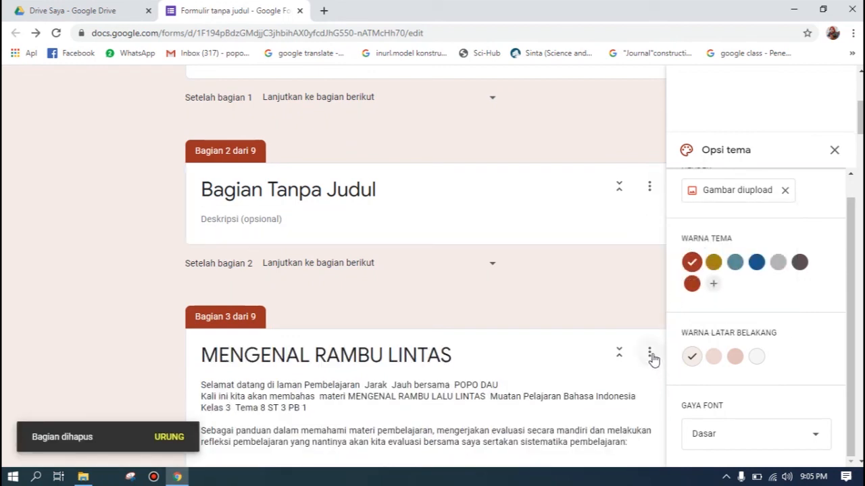
left_click(649, 191)
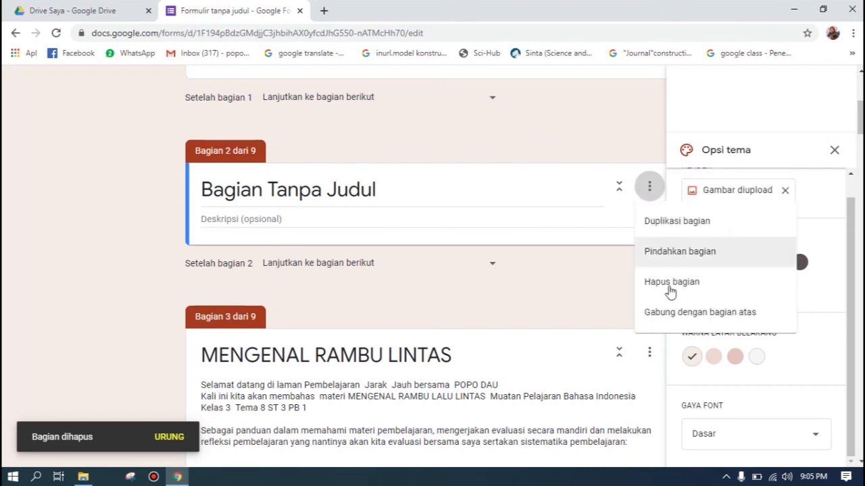
left_click(670, 290)
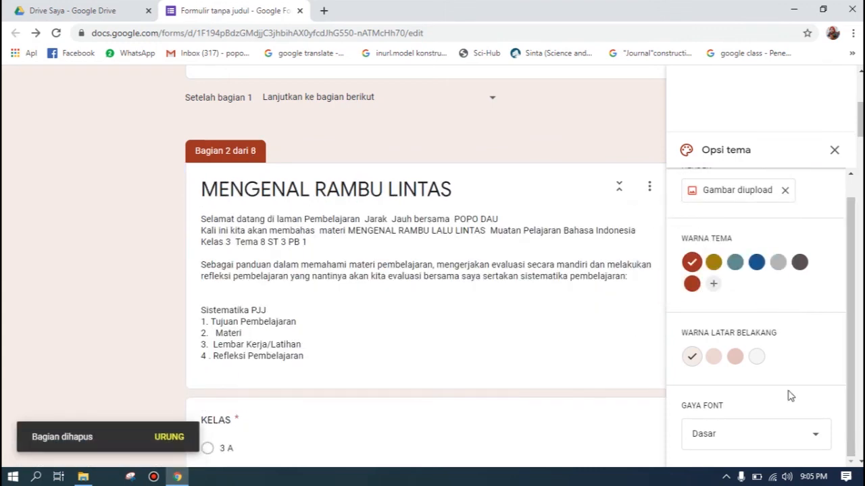
Look over the form's first sections with the new header and close the theme options.
scroll(425, 270, "down", 3)
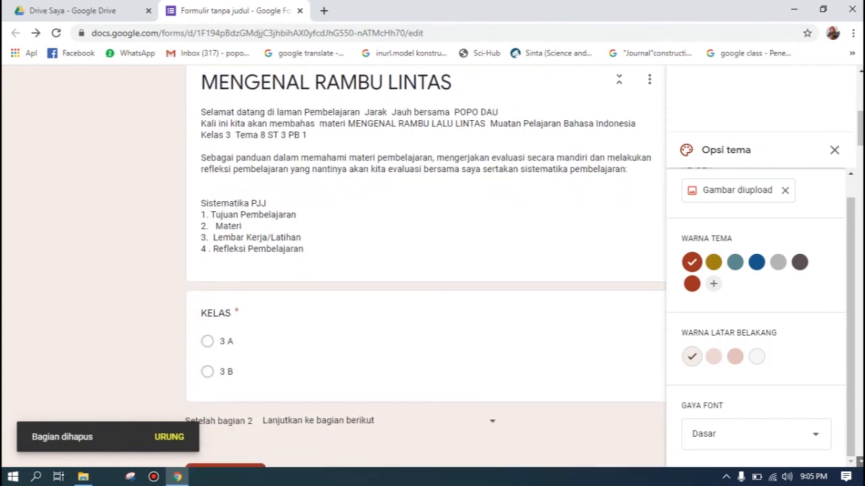
left_click(860, 462)
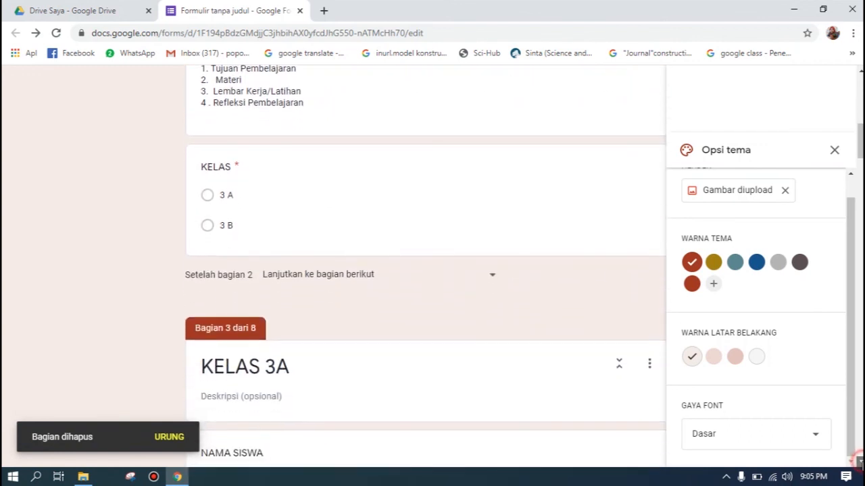
scroll(513, 284, "up", 10)
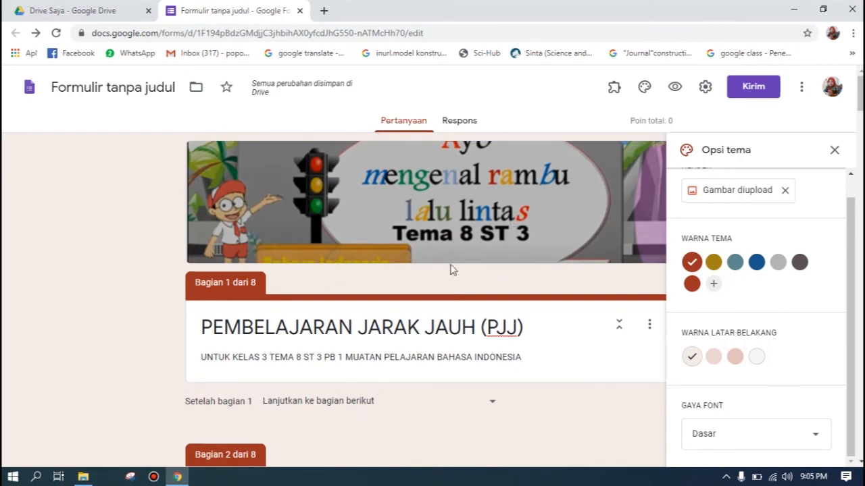
scroll(426, 271, "down", 5)
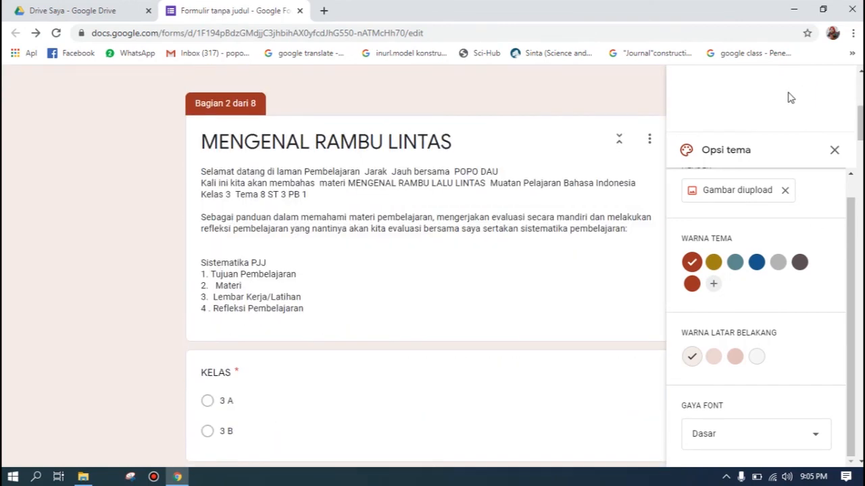
left_click(834, 150)
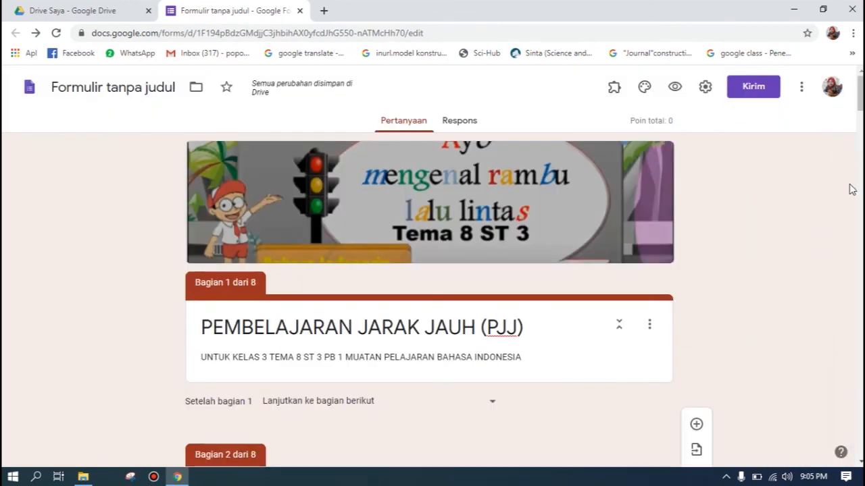
Route the KELAS question's answers so "3 A" opens section 3 (KELAS 3A) and "3 B" opens section 4 (KELAS 3B).
scroll(432, 271, "down", 10)
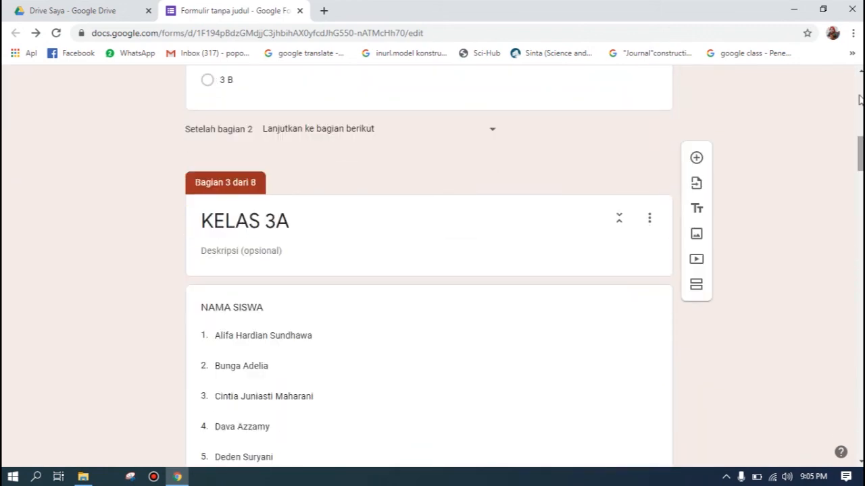
left_click(859, 72)
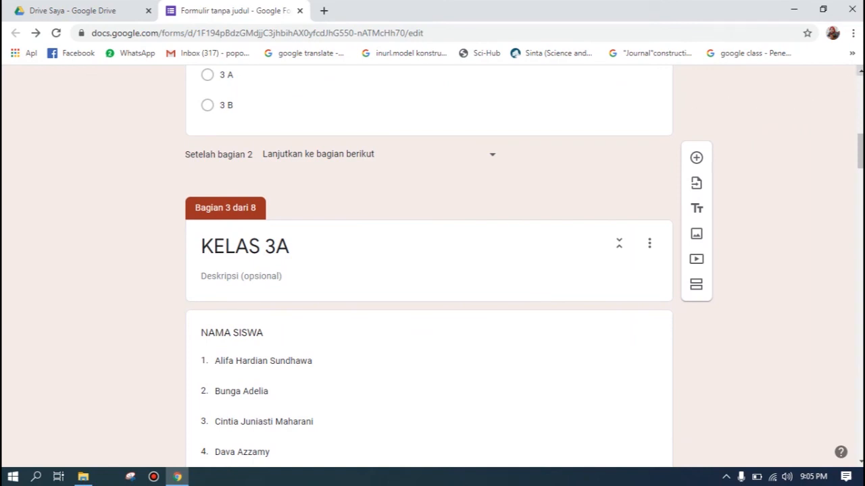
left_click(859, 70)
left_click(372, 99)
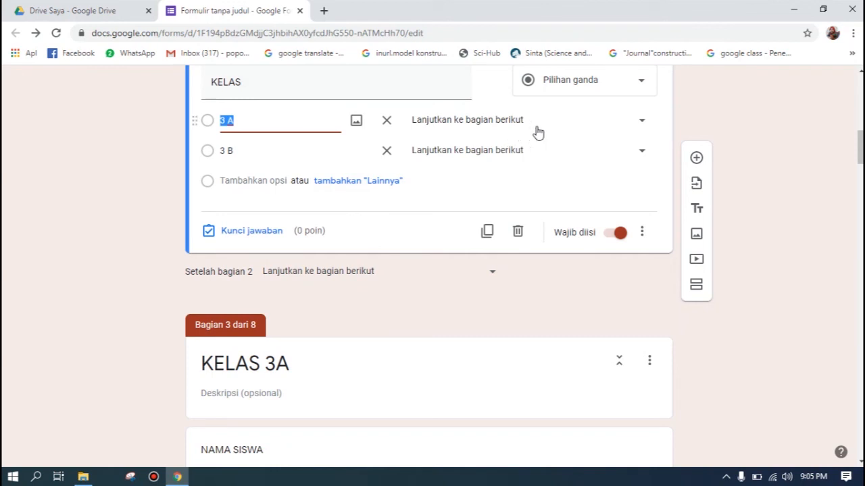
left_click(641, 125)
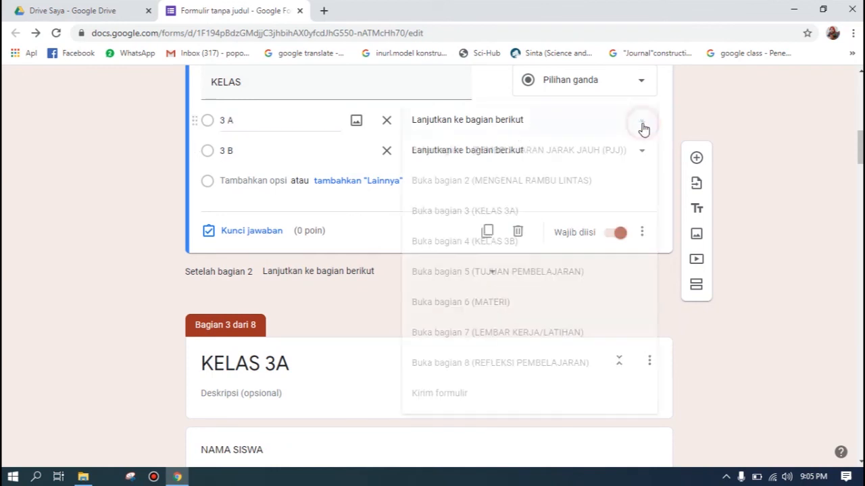
left_click(524, 218)
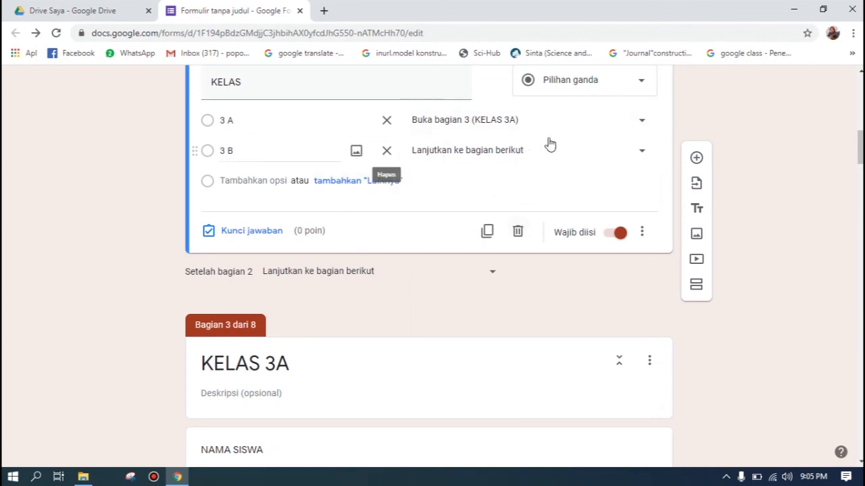
left_click(642, 151)
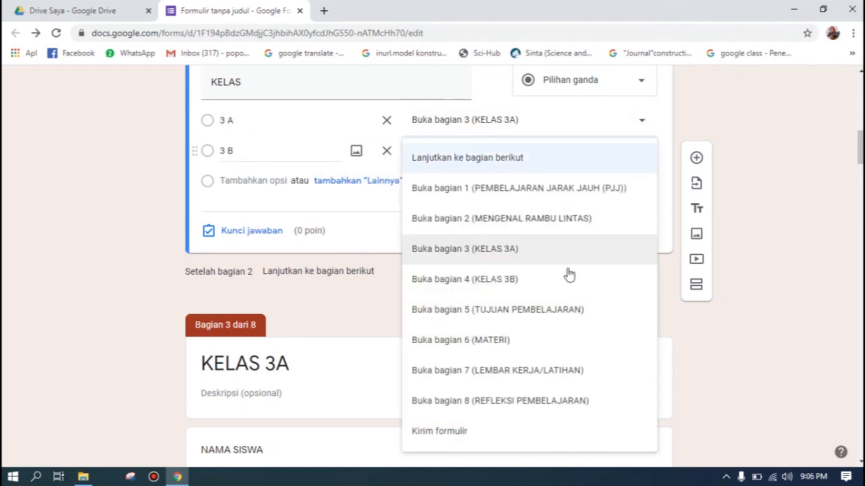
left_click(530, 289)
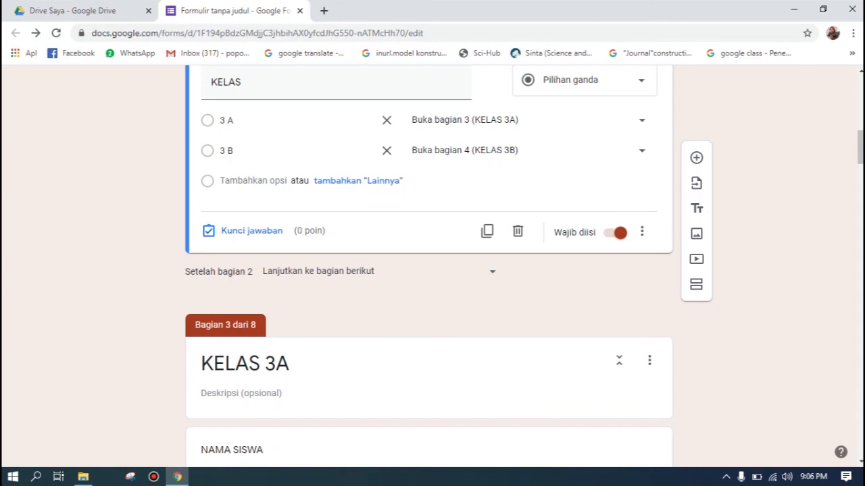
Review the KELAS 3A student list and open a preview of the form.
scroll(429, 270, "down", 2)
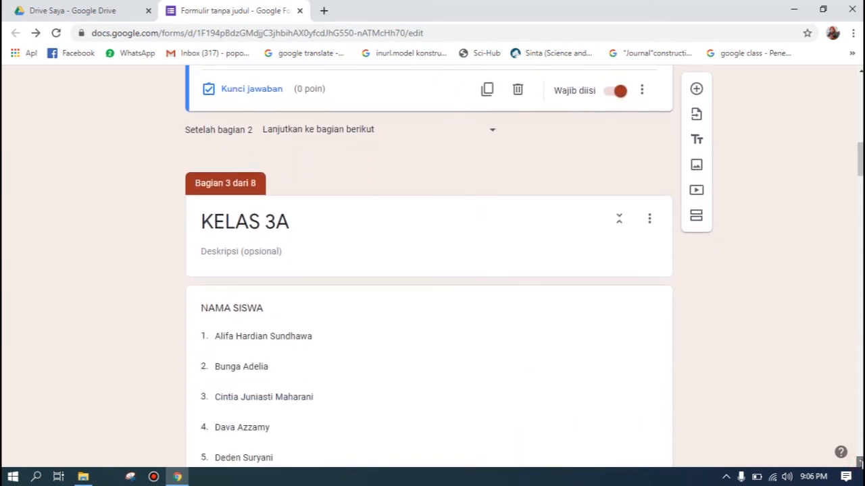
scroll(429, 270, "down", 5)
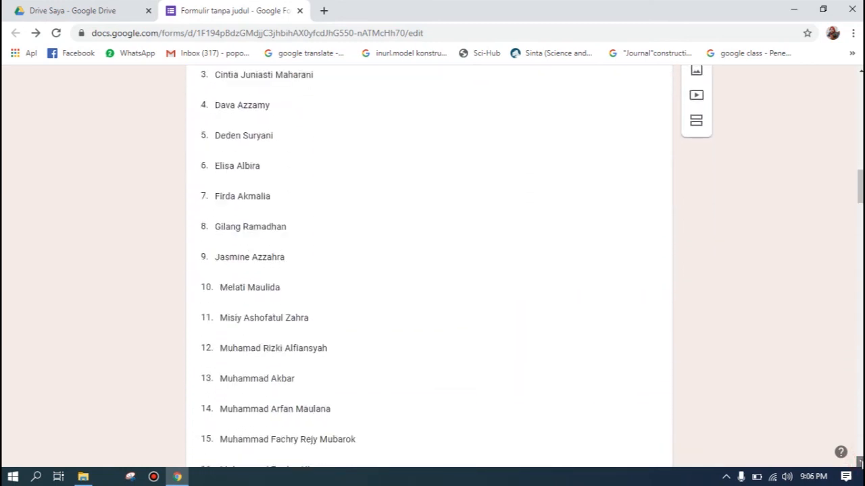
scroll(429, 270, "down", 6)
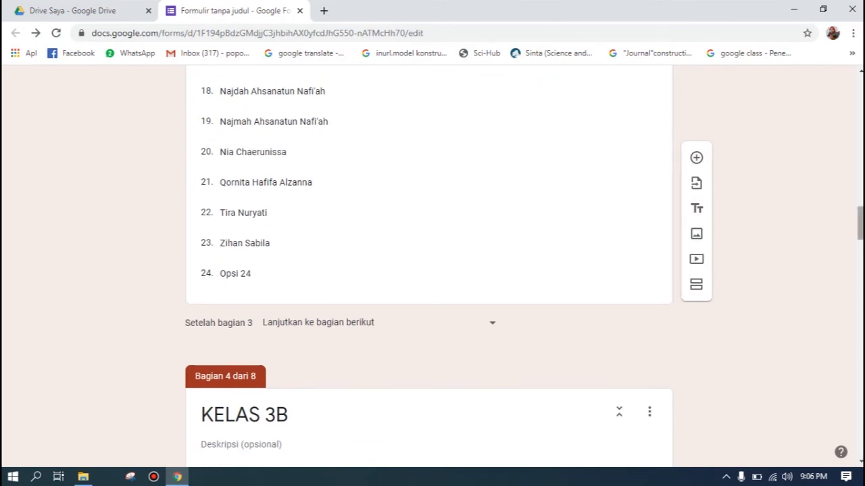
scroll(429, 270, "up", 15)
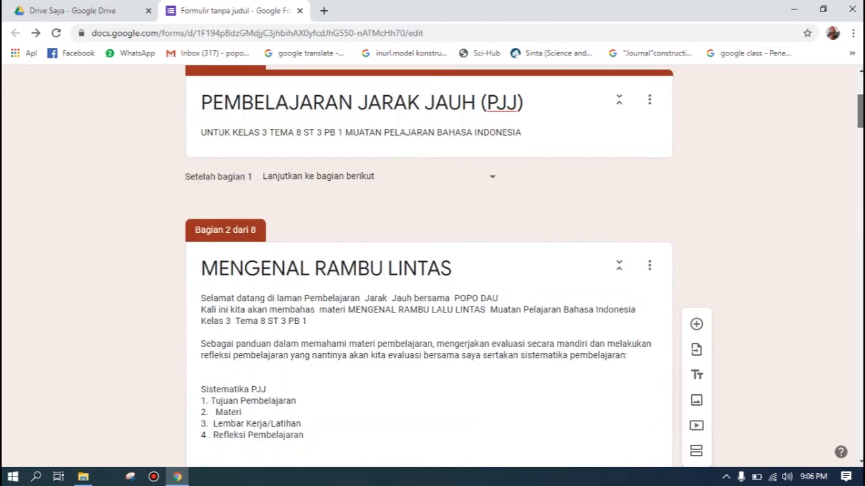
scroll(429, 270, "up", 4)
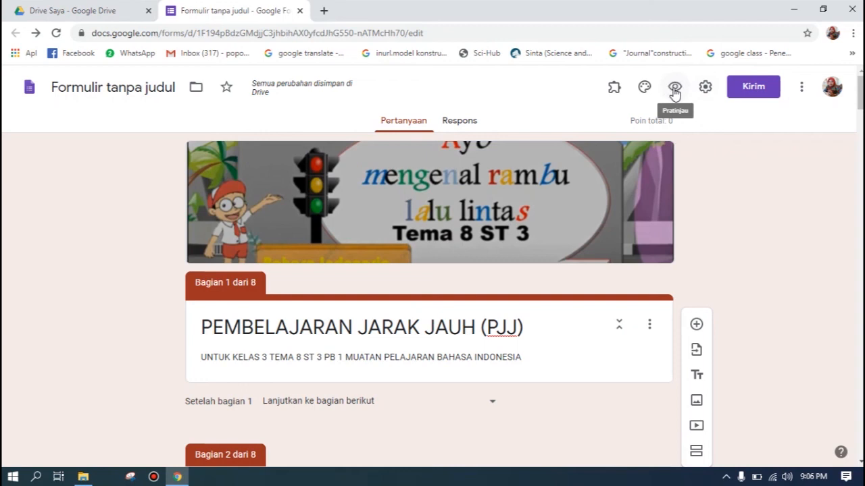
left_click(676, 90)
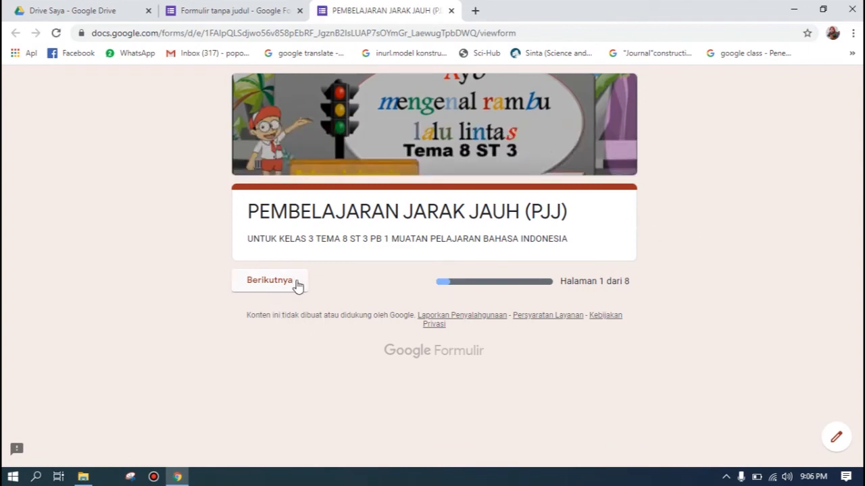
Return to the form editor and name the form file "PEMBELAJARAN JARAK JAUH (PJJ)", matching its title.
left_click(266, 15)
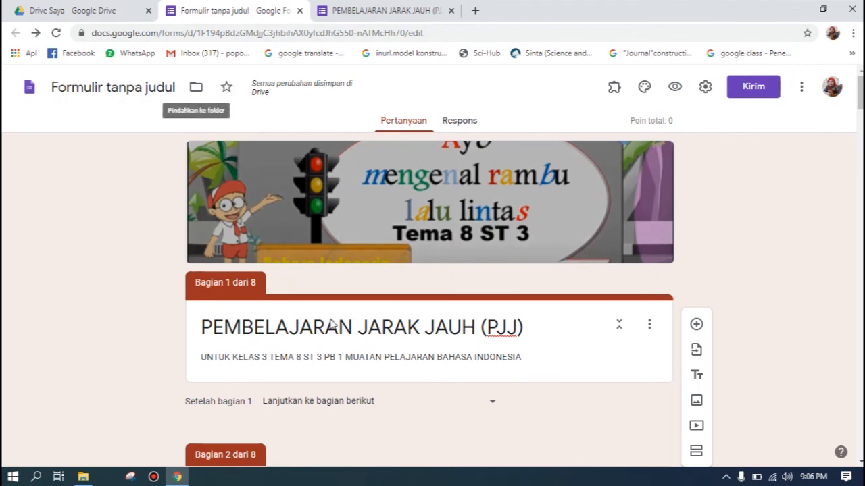
left_click(360, 322)
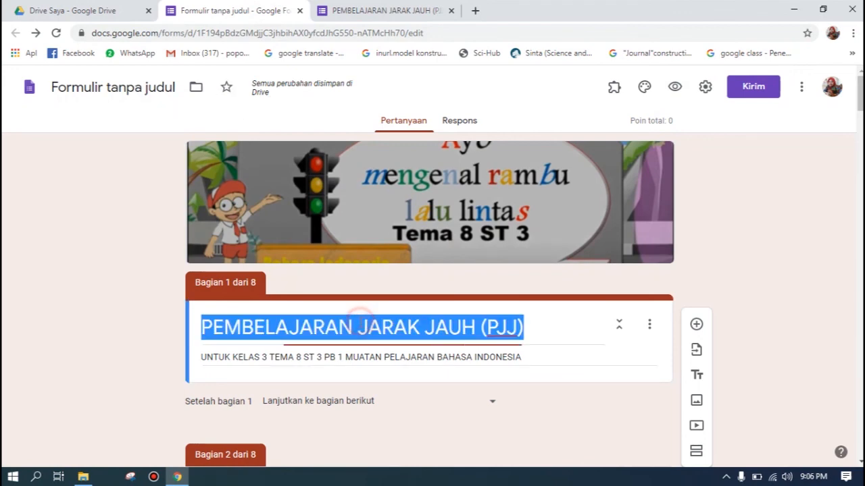
left_click(153, 81)
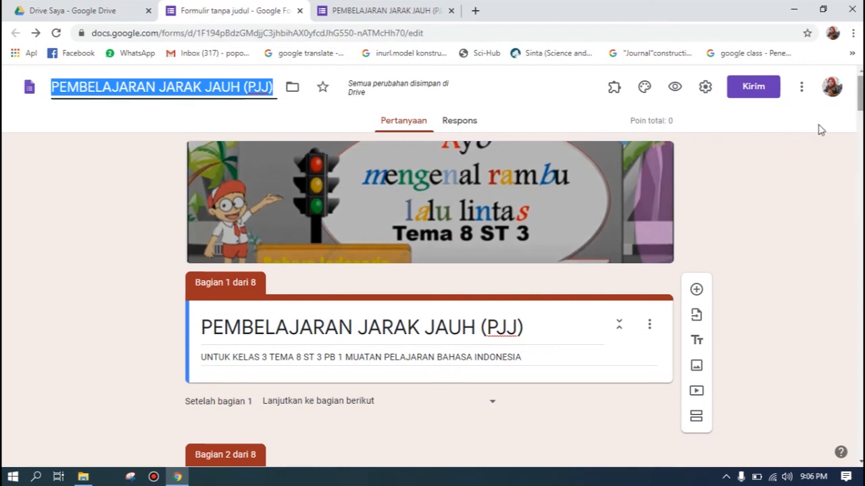
Copy the form's shortened sharing link and close the send dialog.
left_click(748, 87)
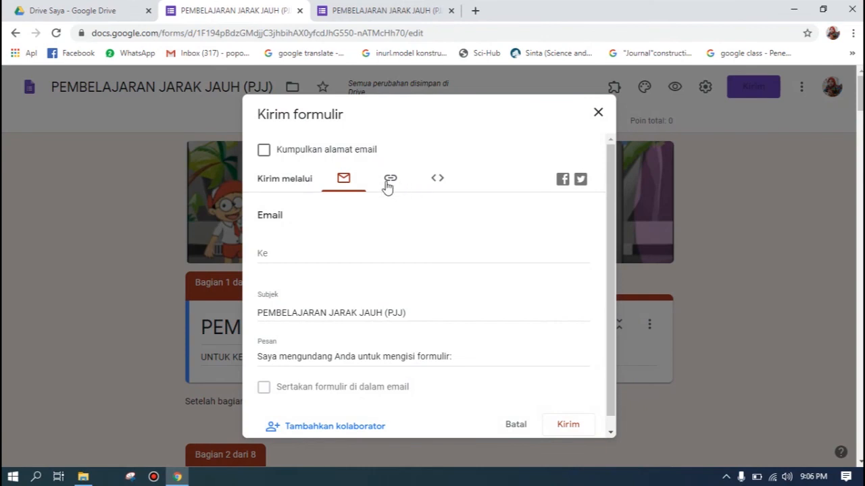
left_click(391, 179)
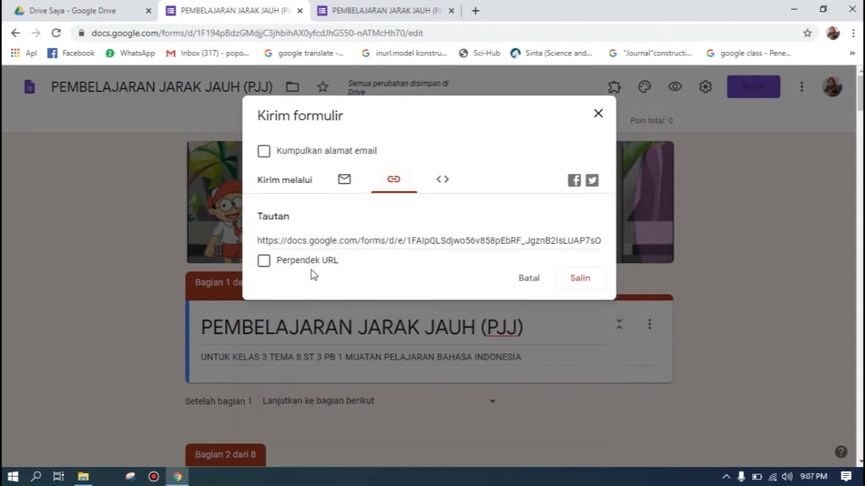
left_click(266, 263)
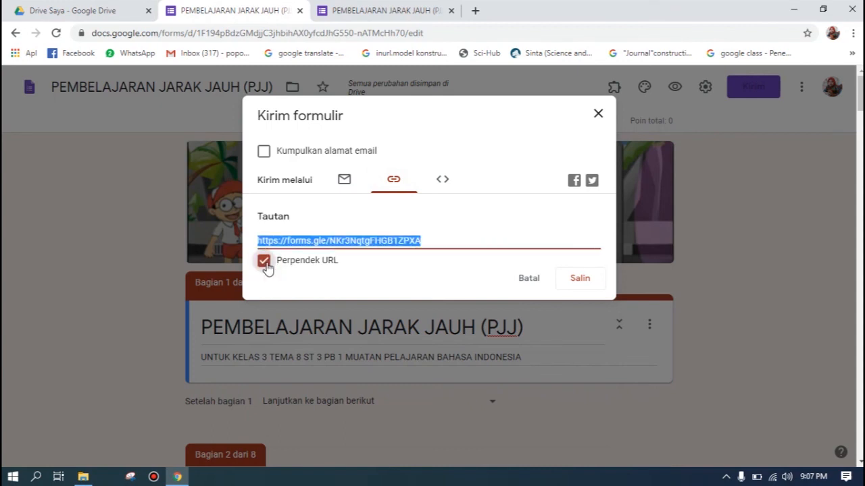
left_click(582, 289)
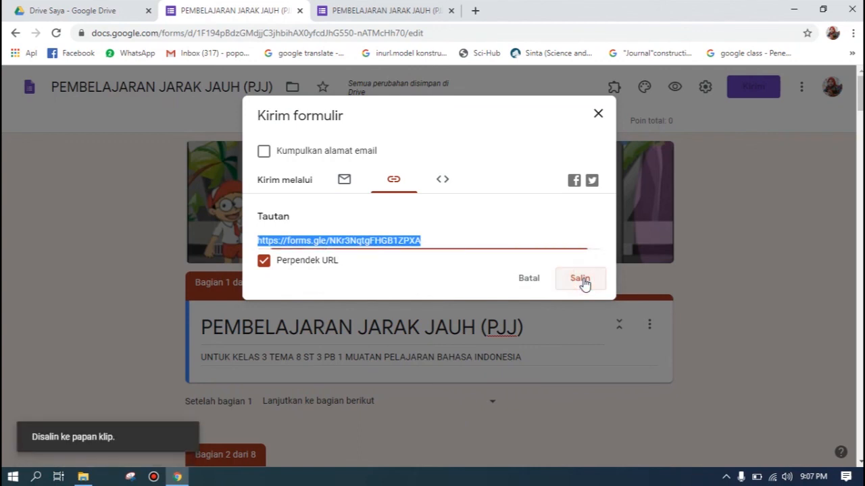
left_click(600, 116)
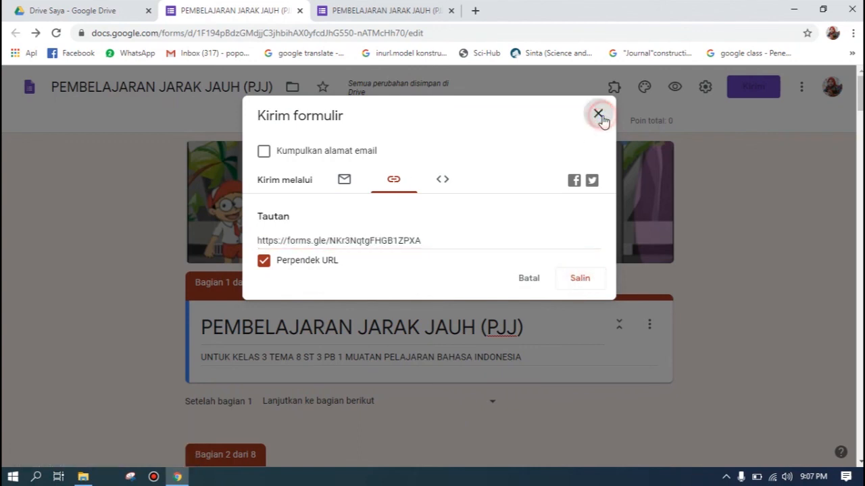